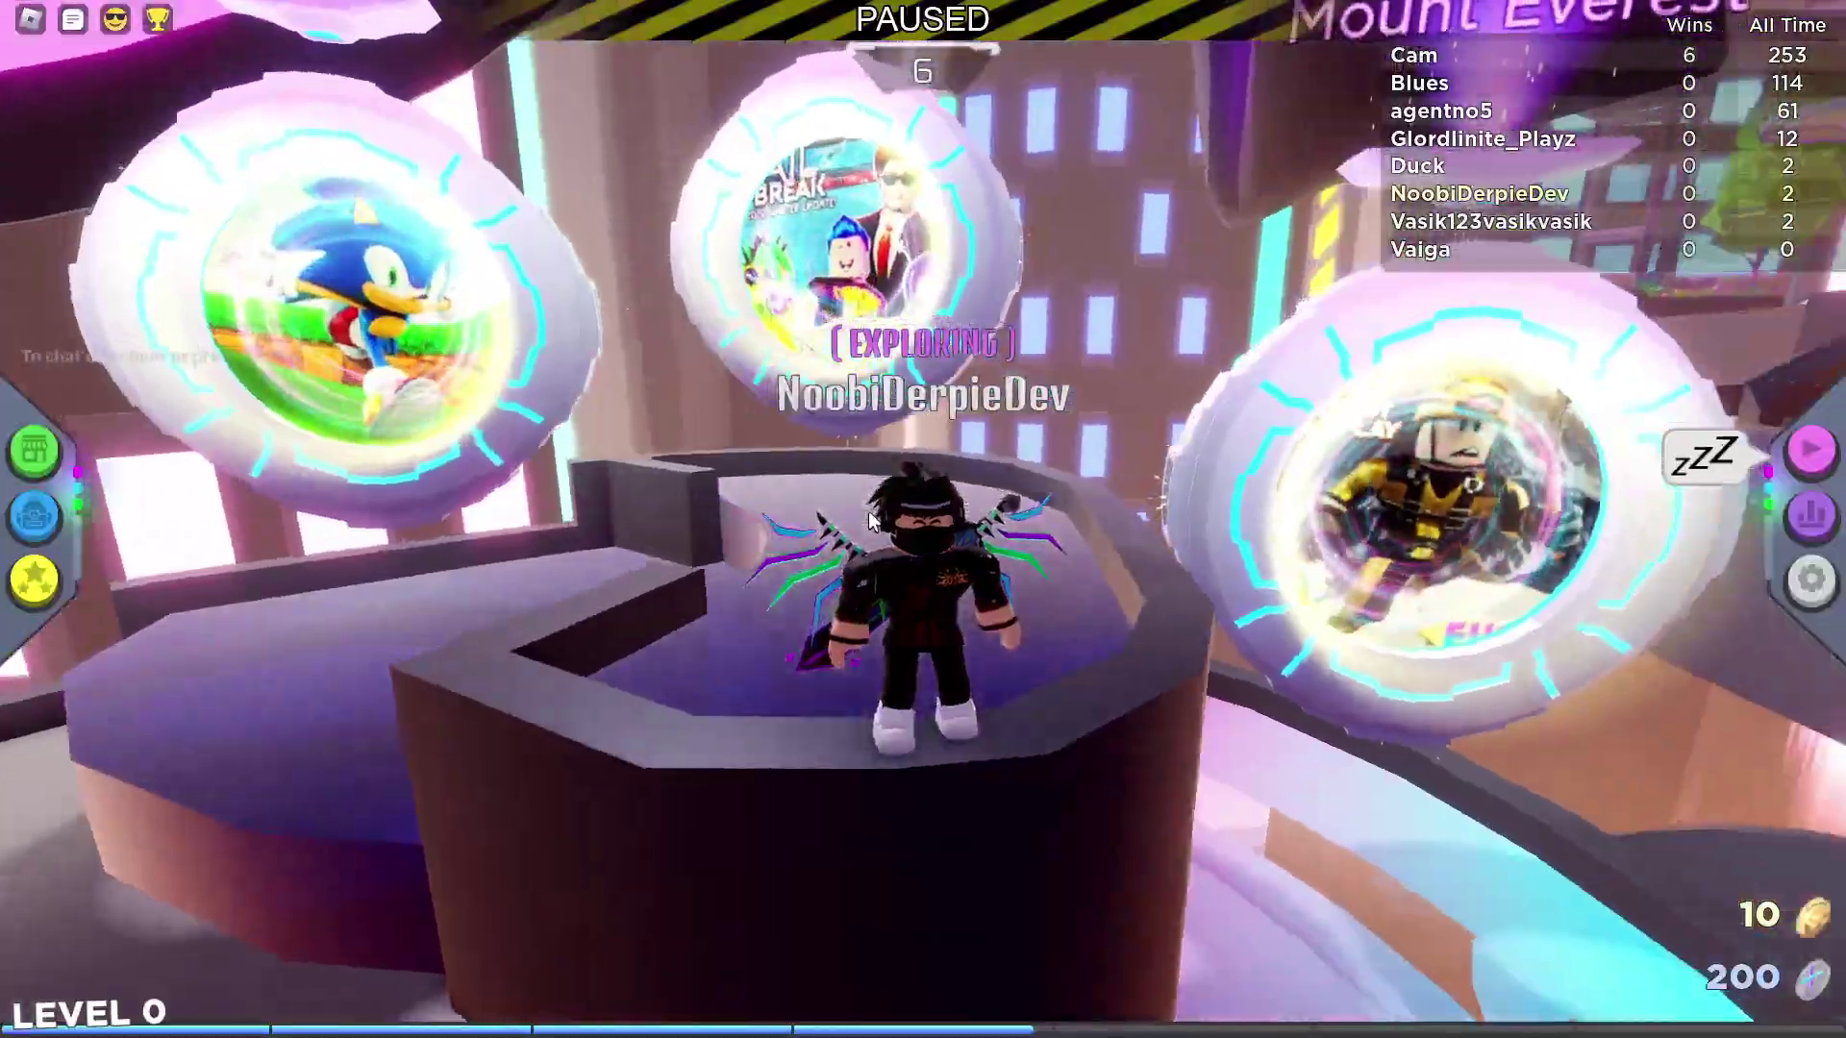
# Try the Jailbreak portal's teleport prompt with Go!, and cancel the prompt at the Mount Everest portal
pyautogui.press('w')
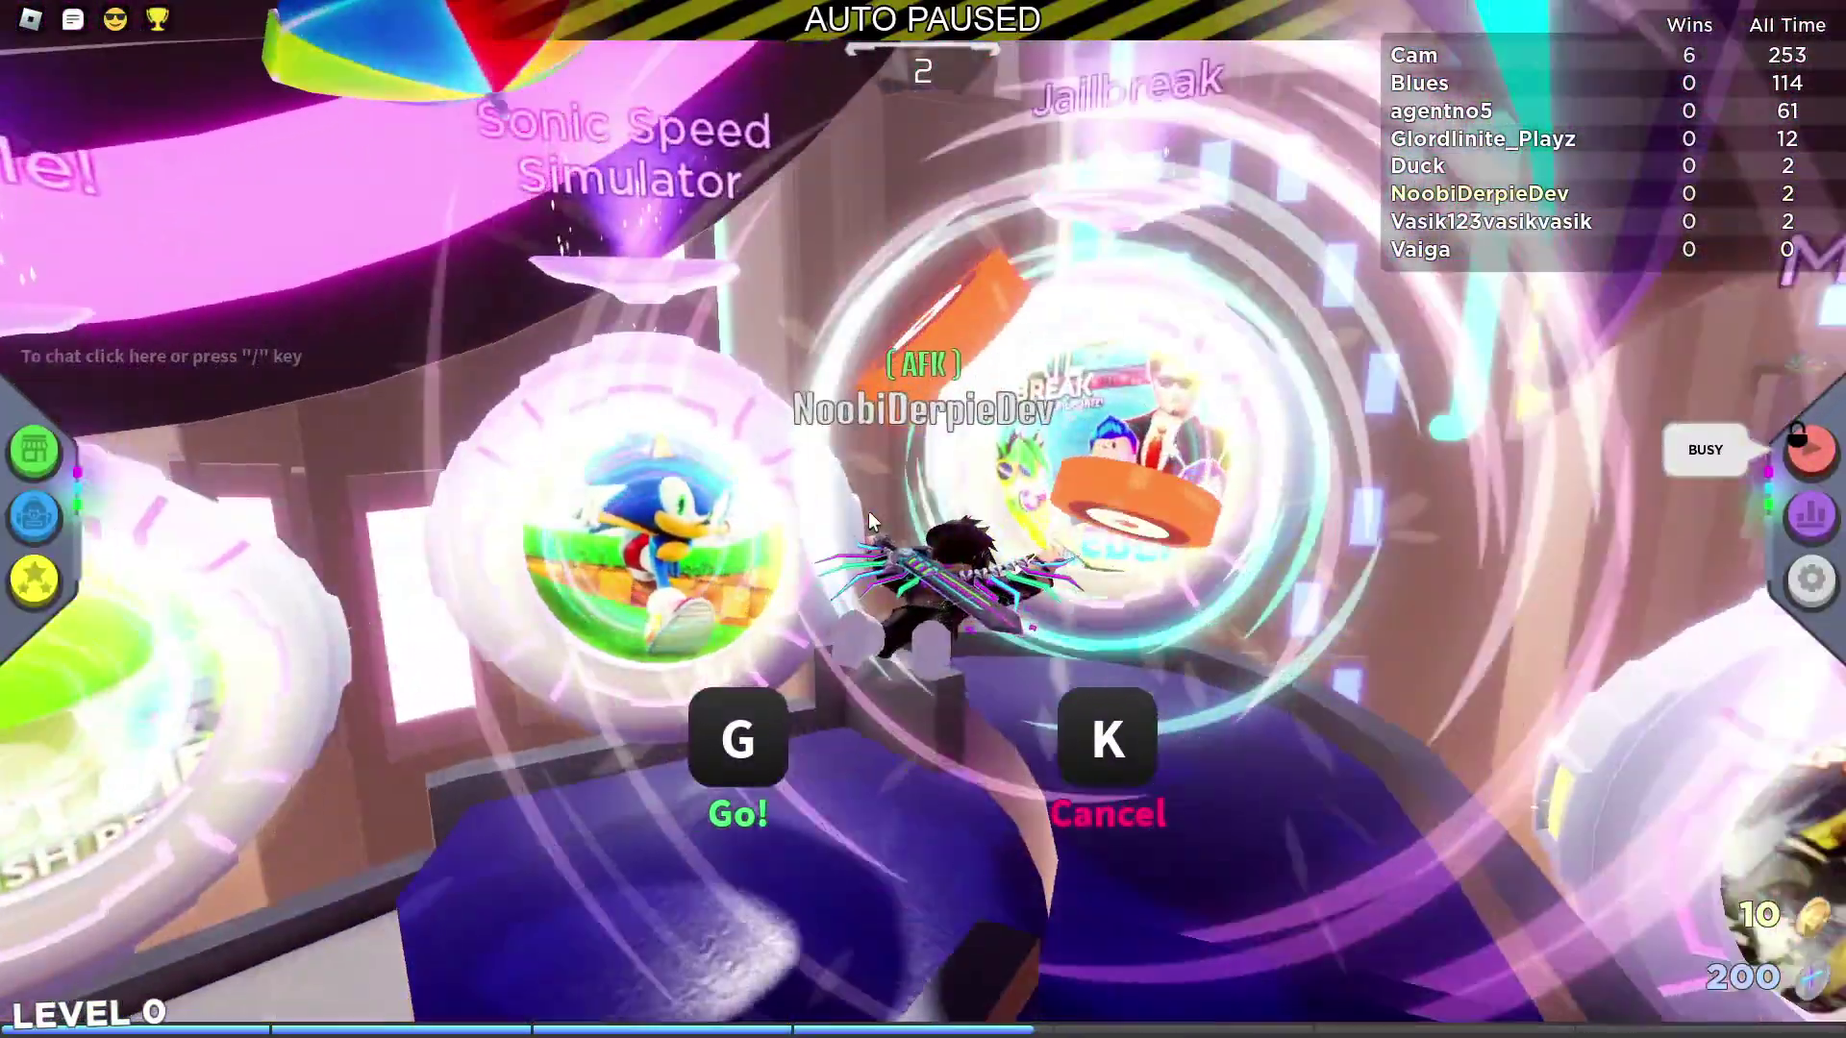
pyautogui.press('g')
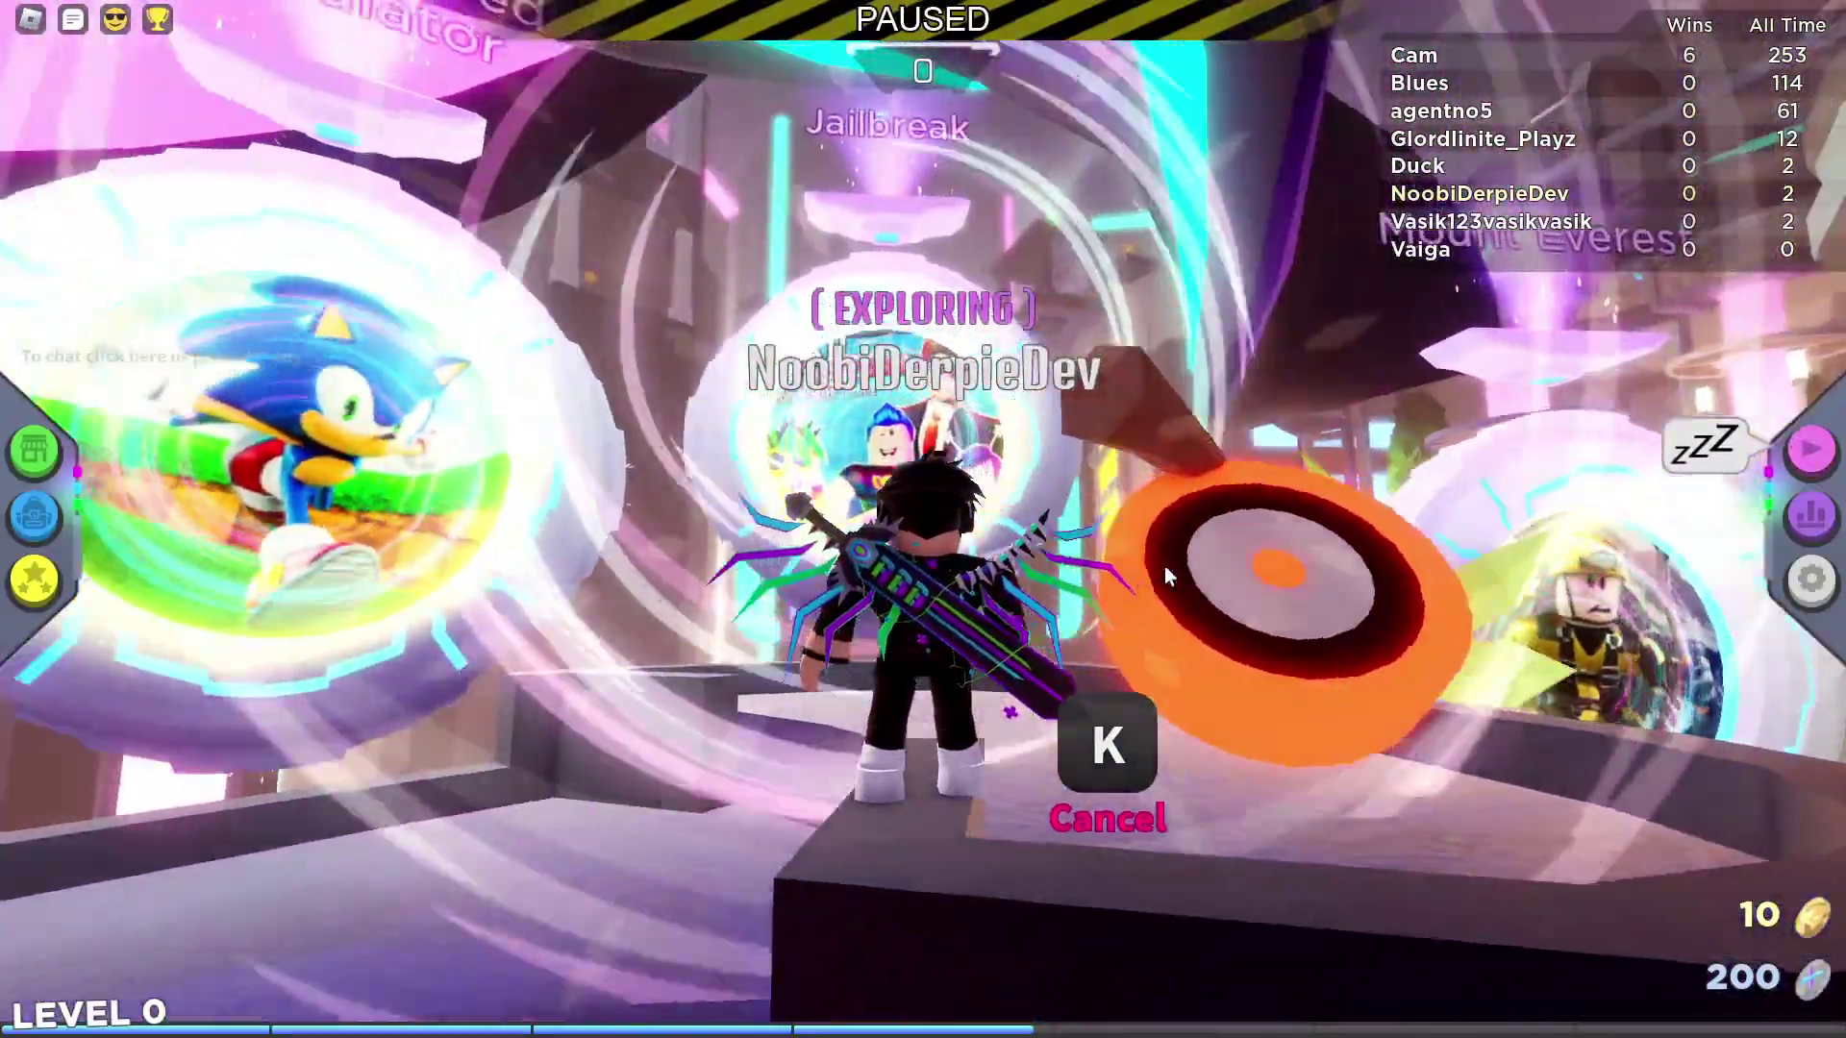
pyautogui.press('d')
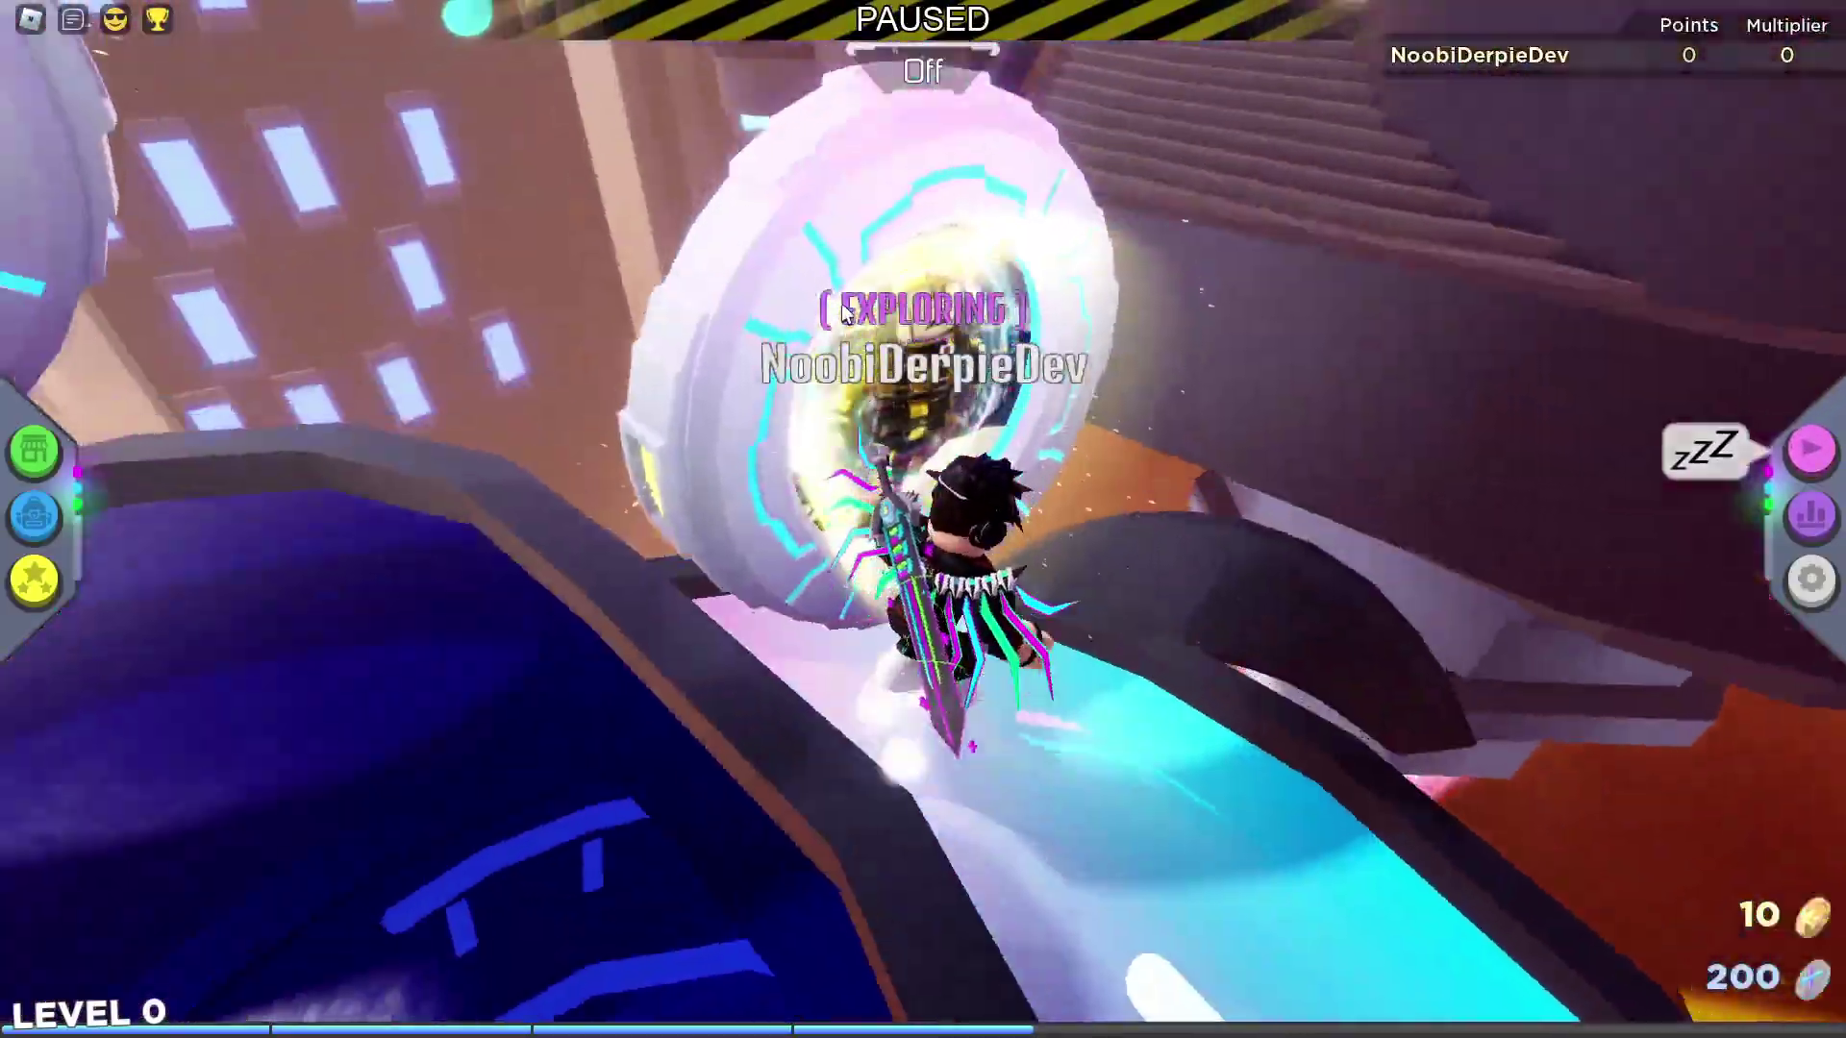
pyautogui.press('w')
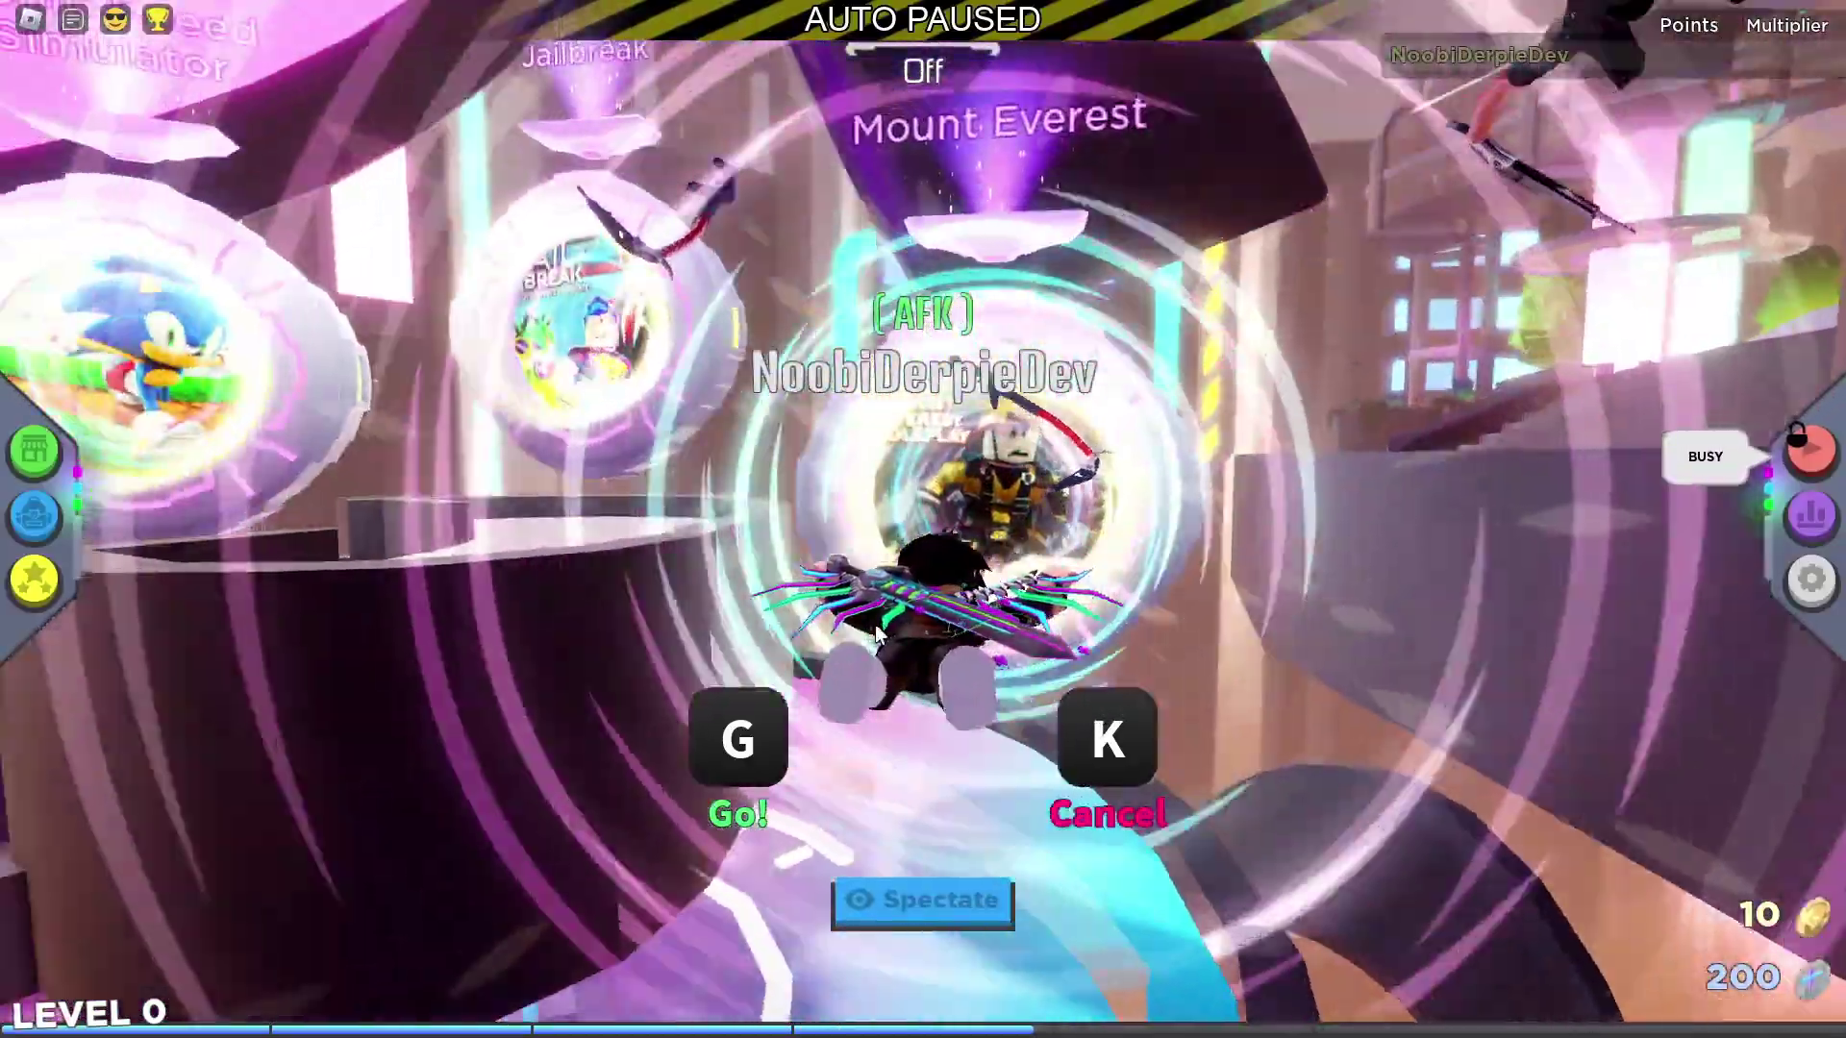
pyautogui.click(1101, 701)
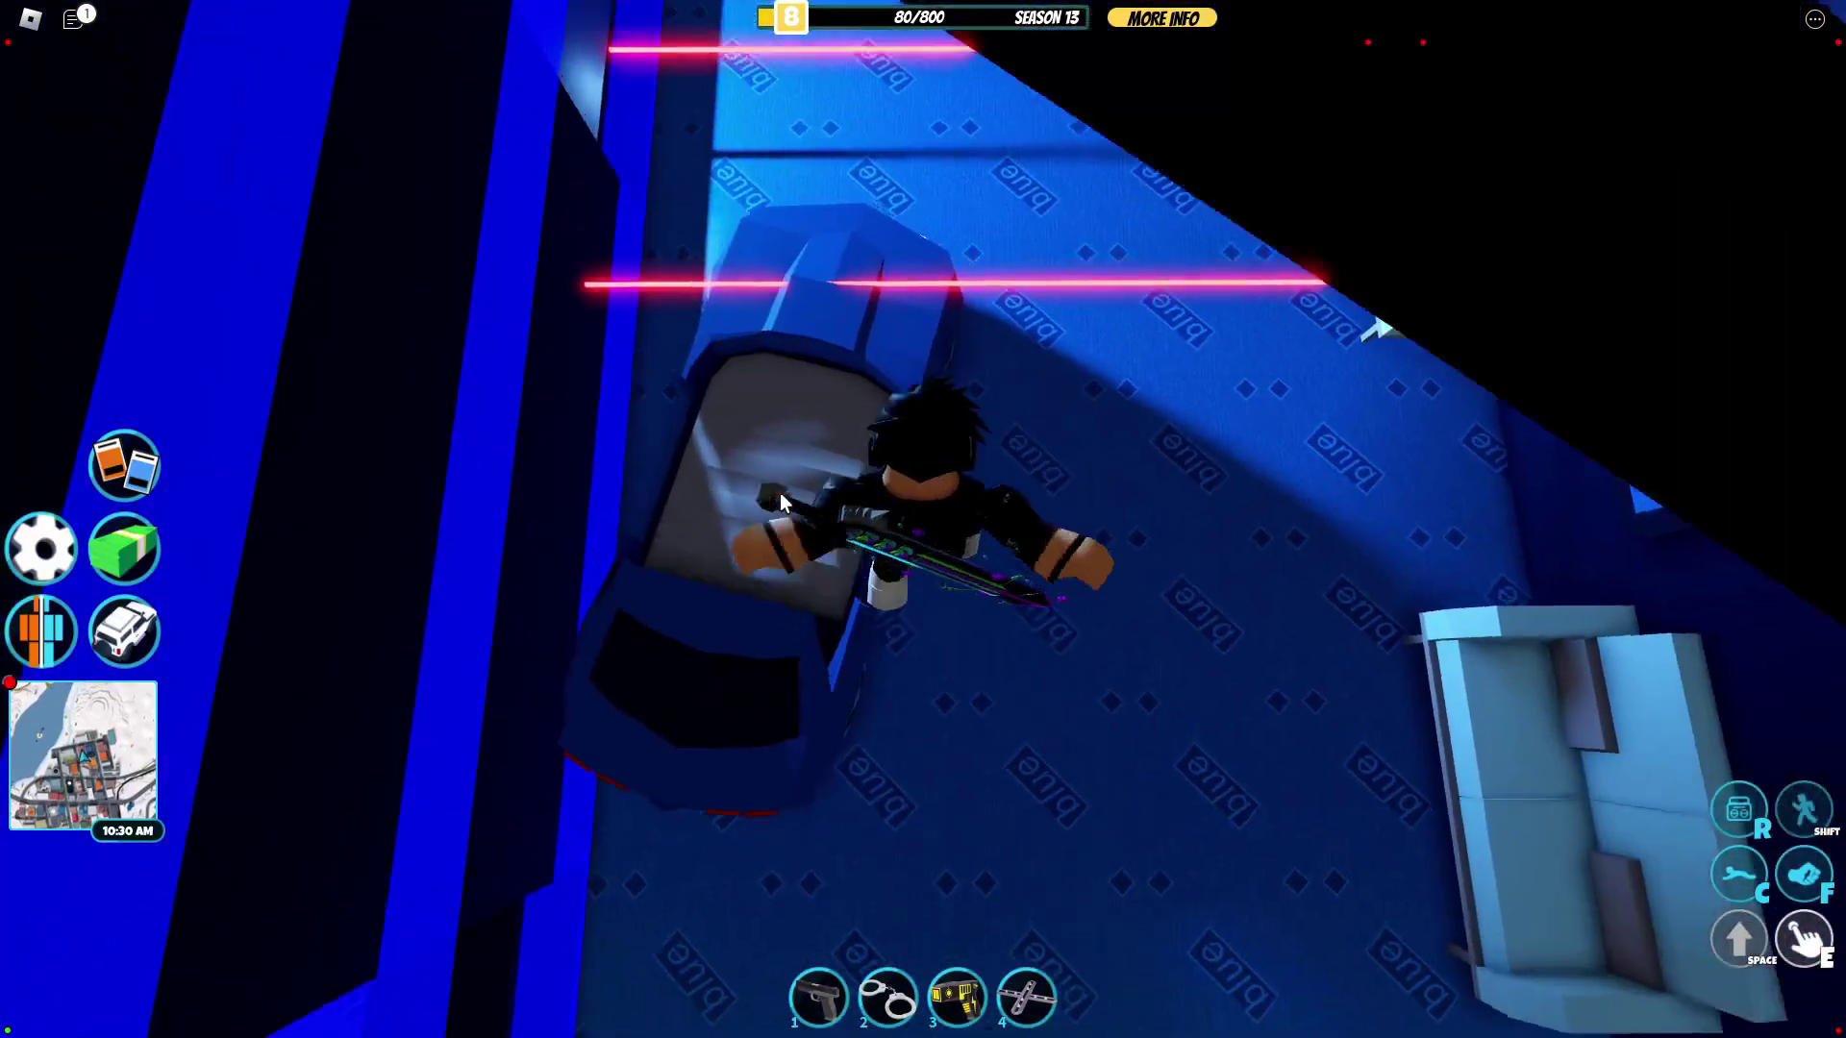
pyautogui.moveTo(781, 493); pyautogui.dragTo(576, 577, button='right')
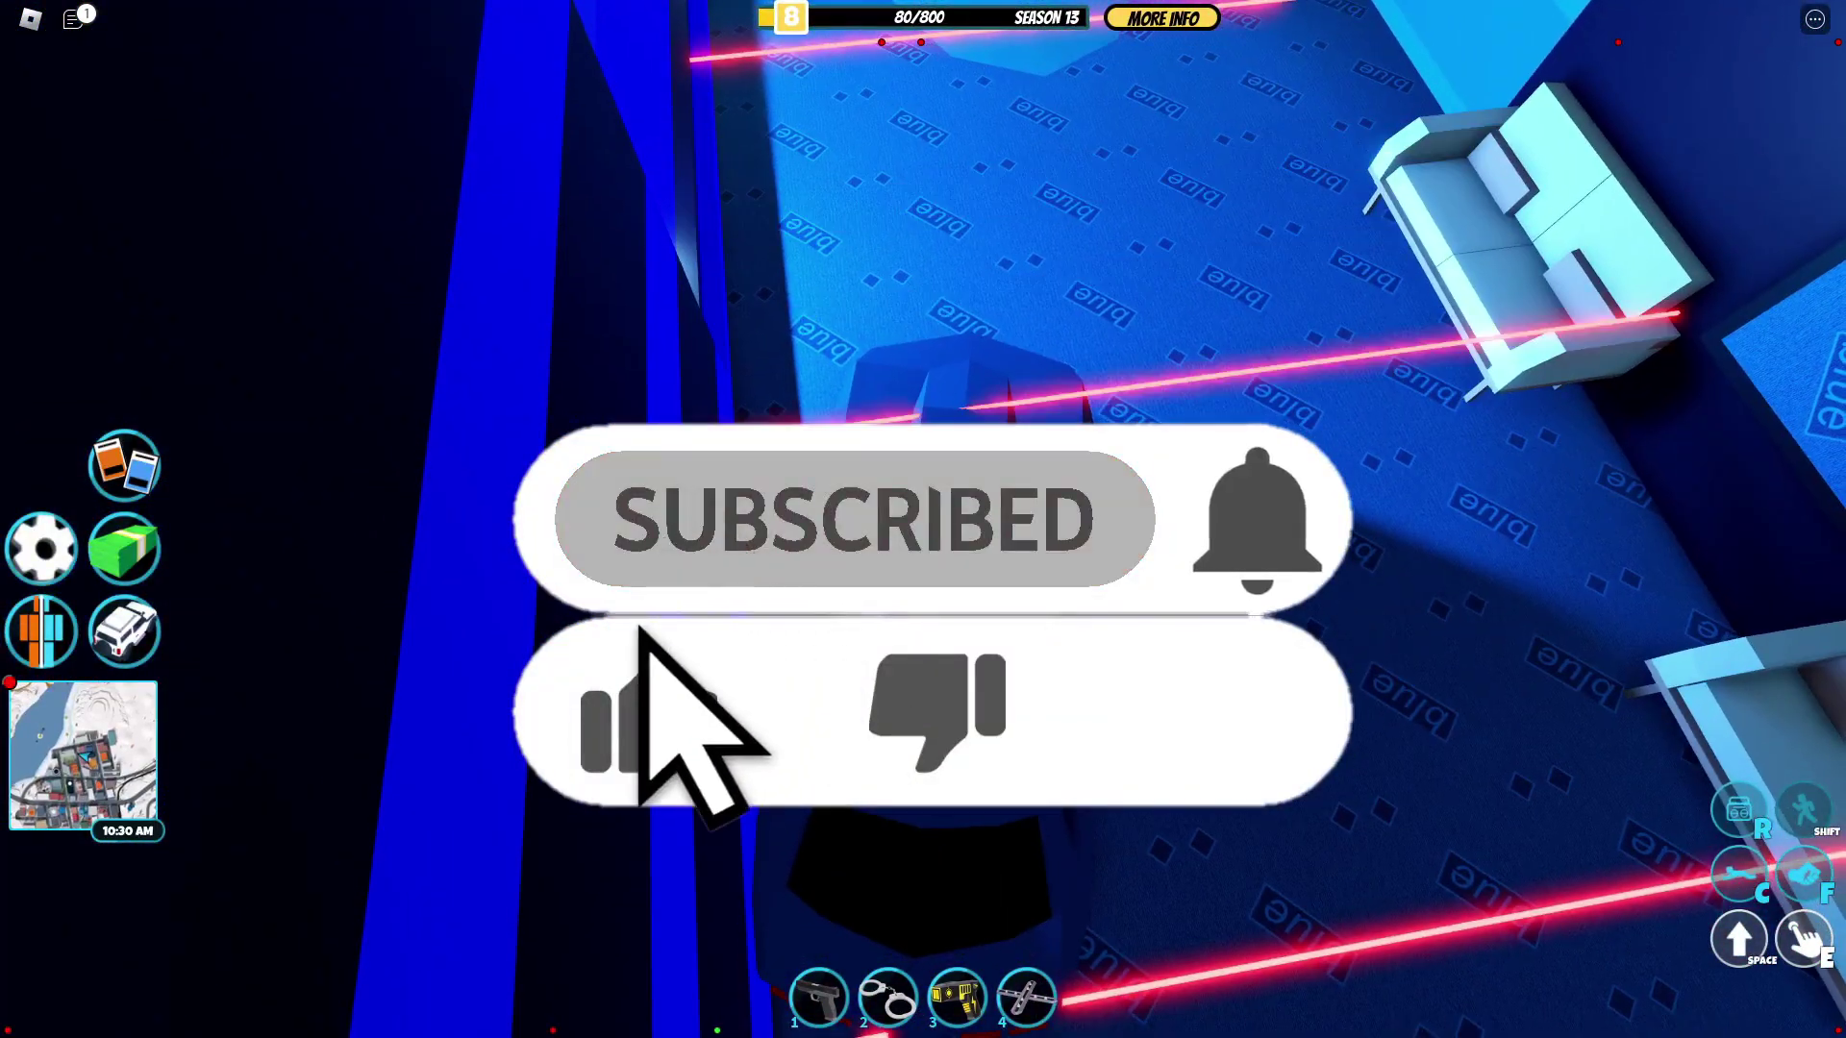
pyautogui.press('space')
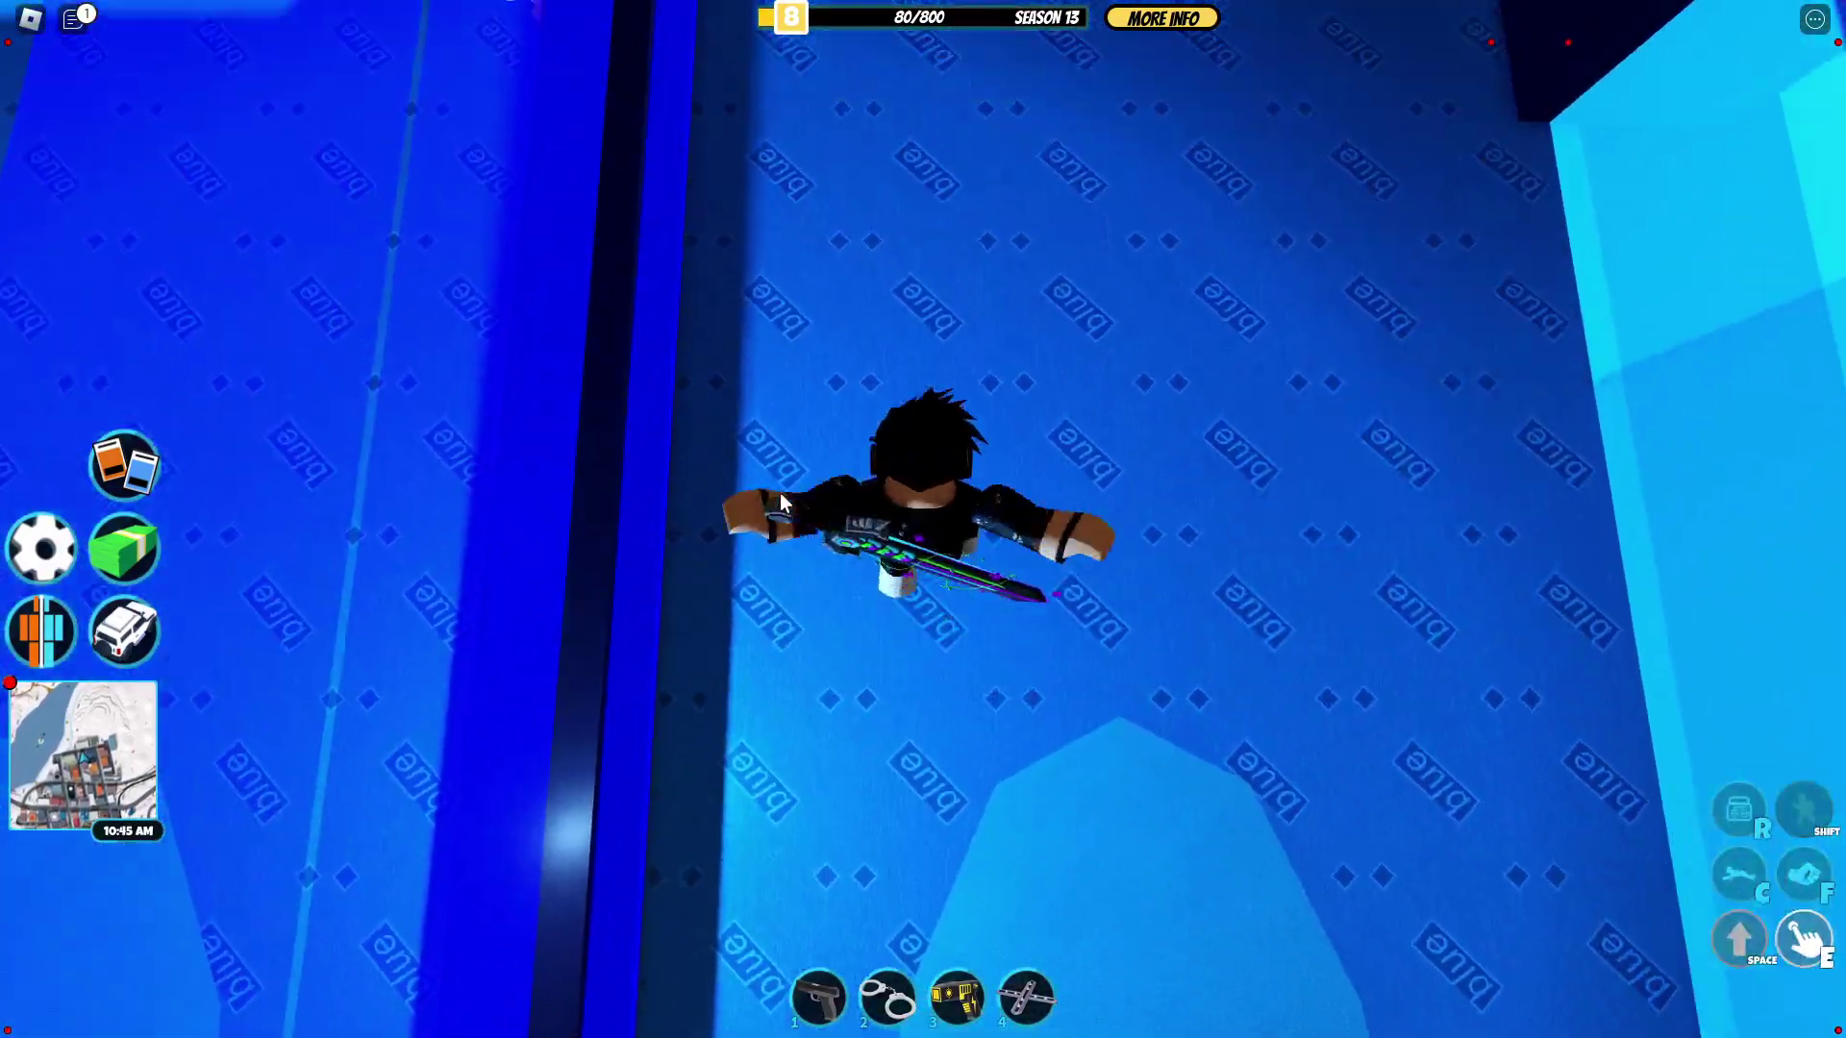
pyautogui.press('w')
pyautogui.moveTo(780, 492); pyautogui.dragTo(781, 492, button='right')
pyautogui.press('w')
pyautogui.scroll(2, 780, 494)
pyautogui.press('w')
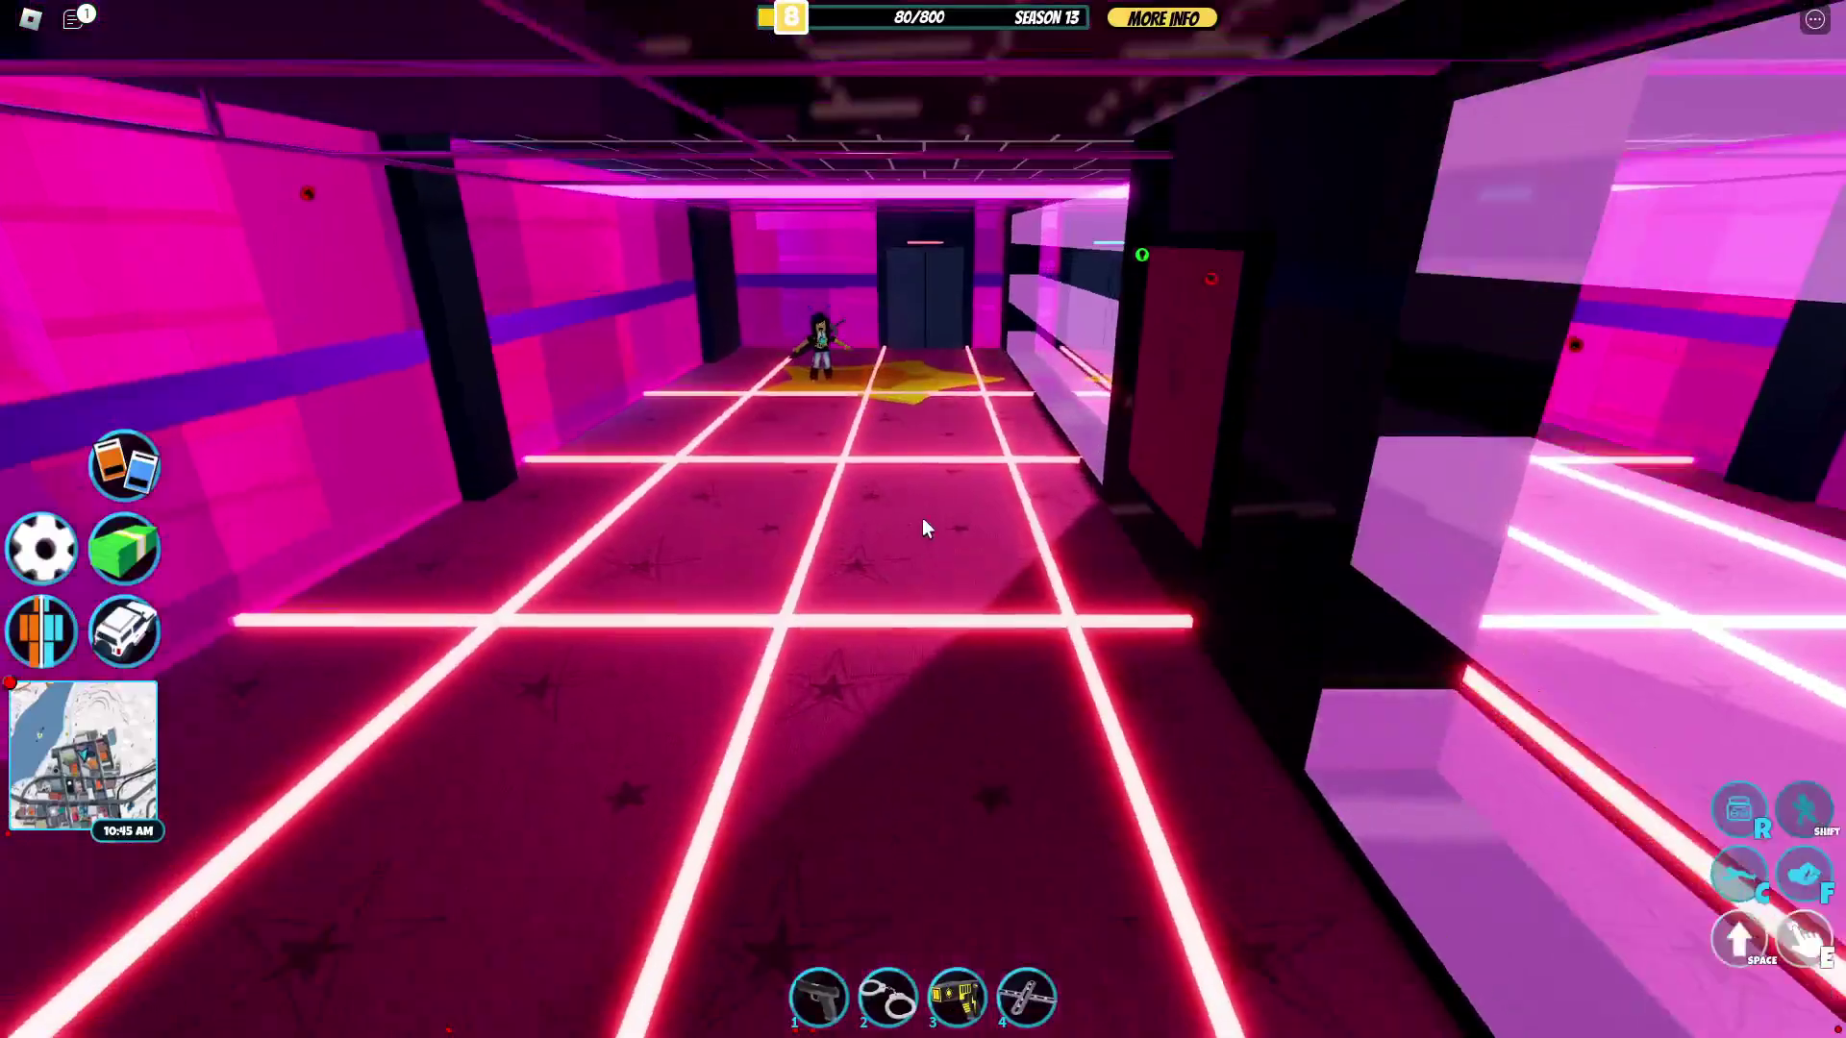
pyautogui.scroll(10, 921, 519)
pyautogui.press('1')
pyautogui.click(921, 519)
pyautogui.press('w')
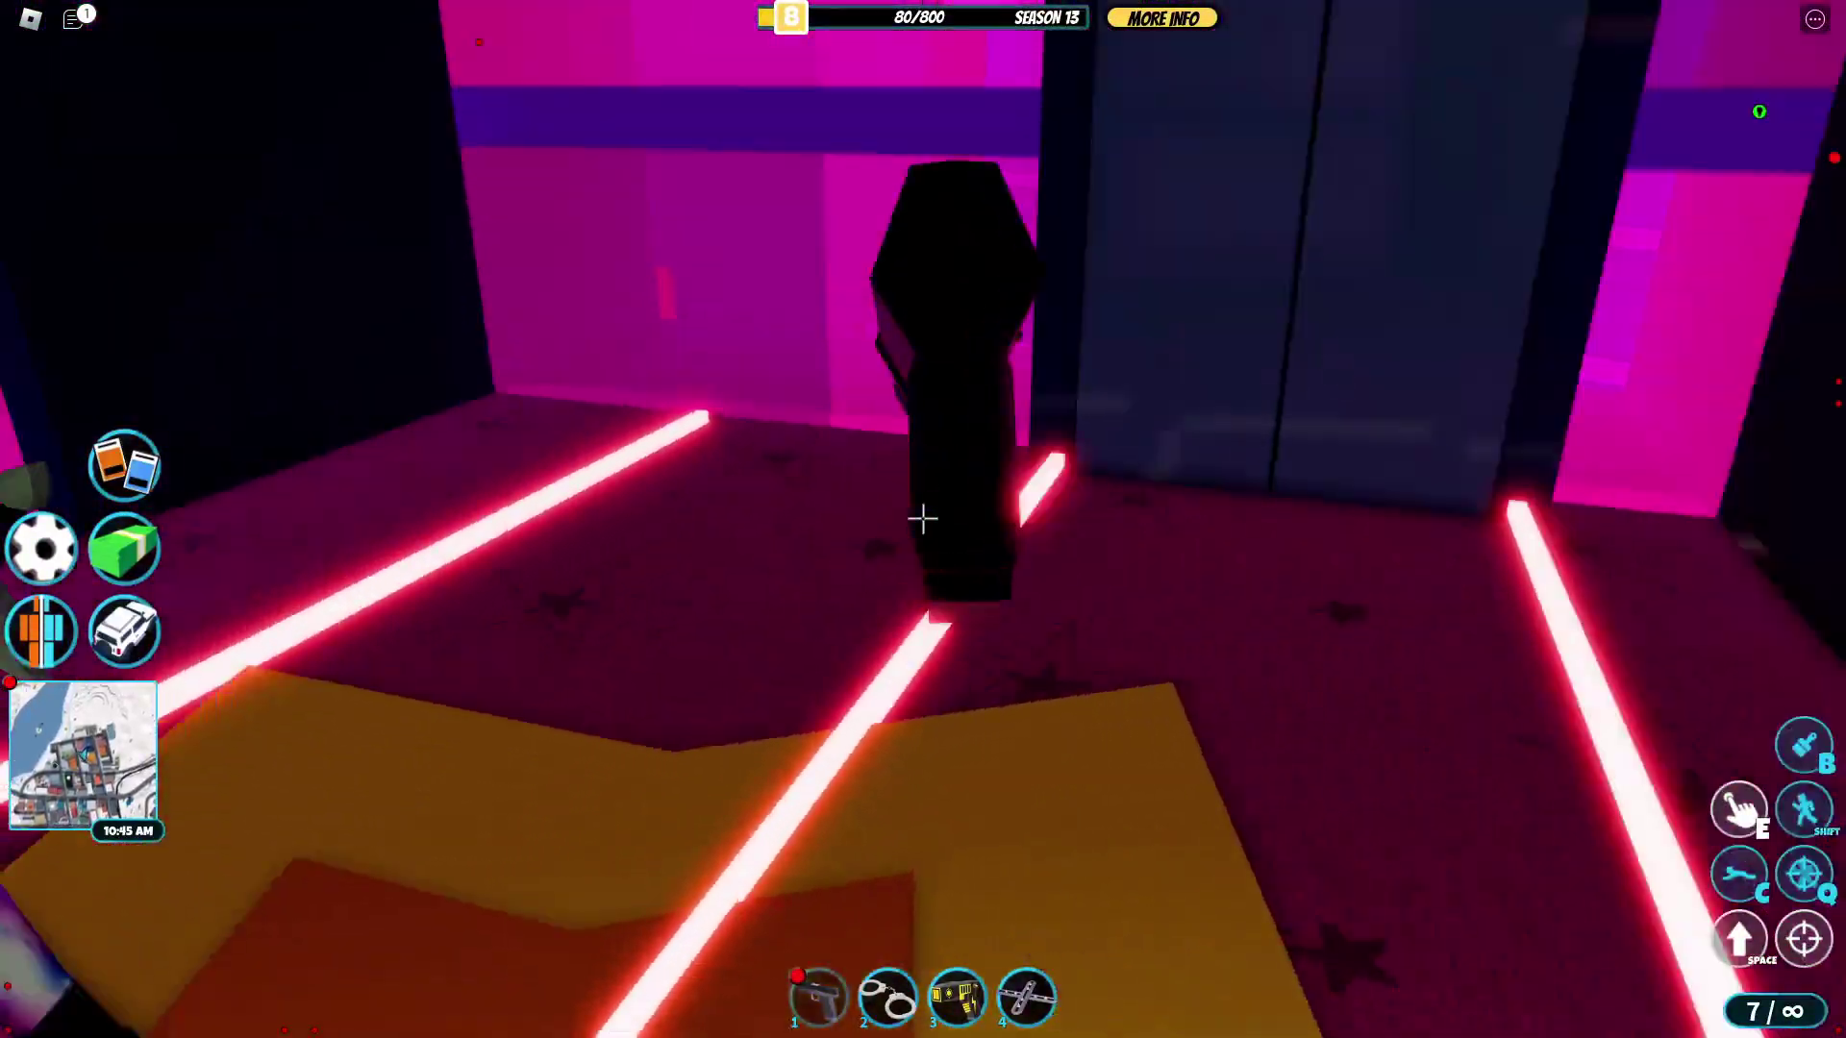
pyautogui.click(922, 518)
pyautogui.click(922, 519)
pyautogui.click(922, 518)
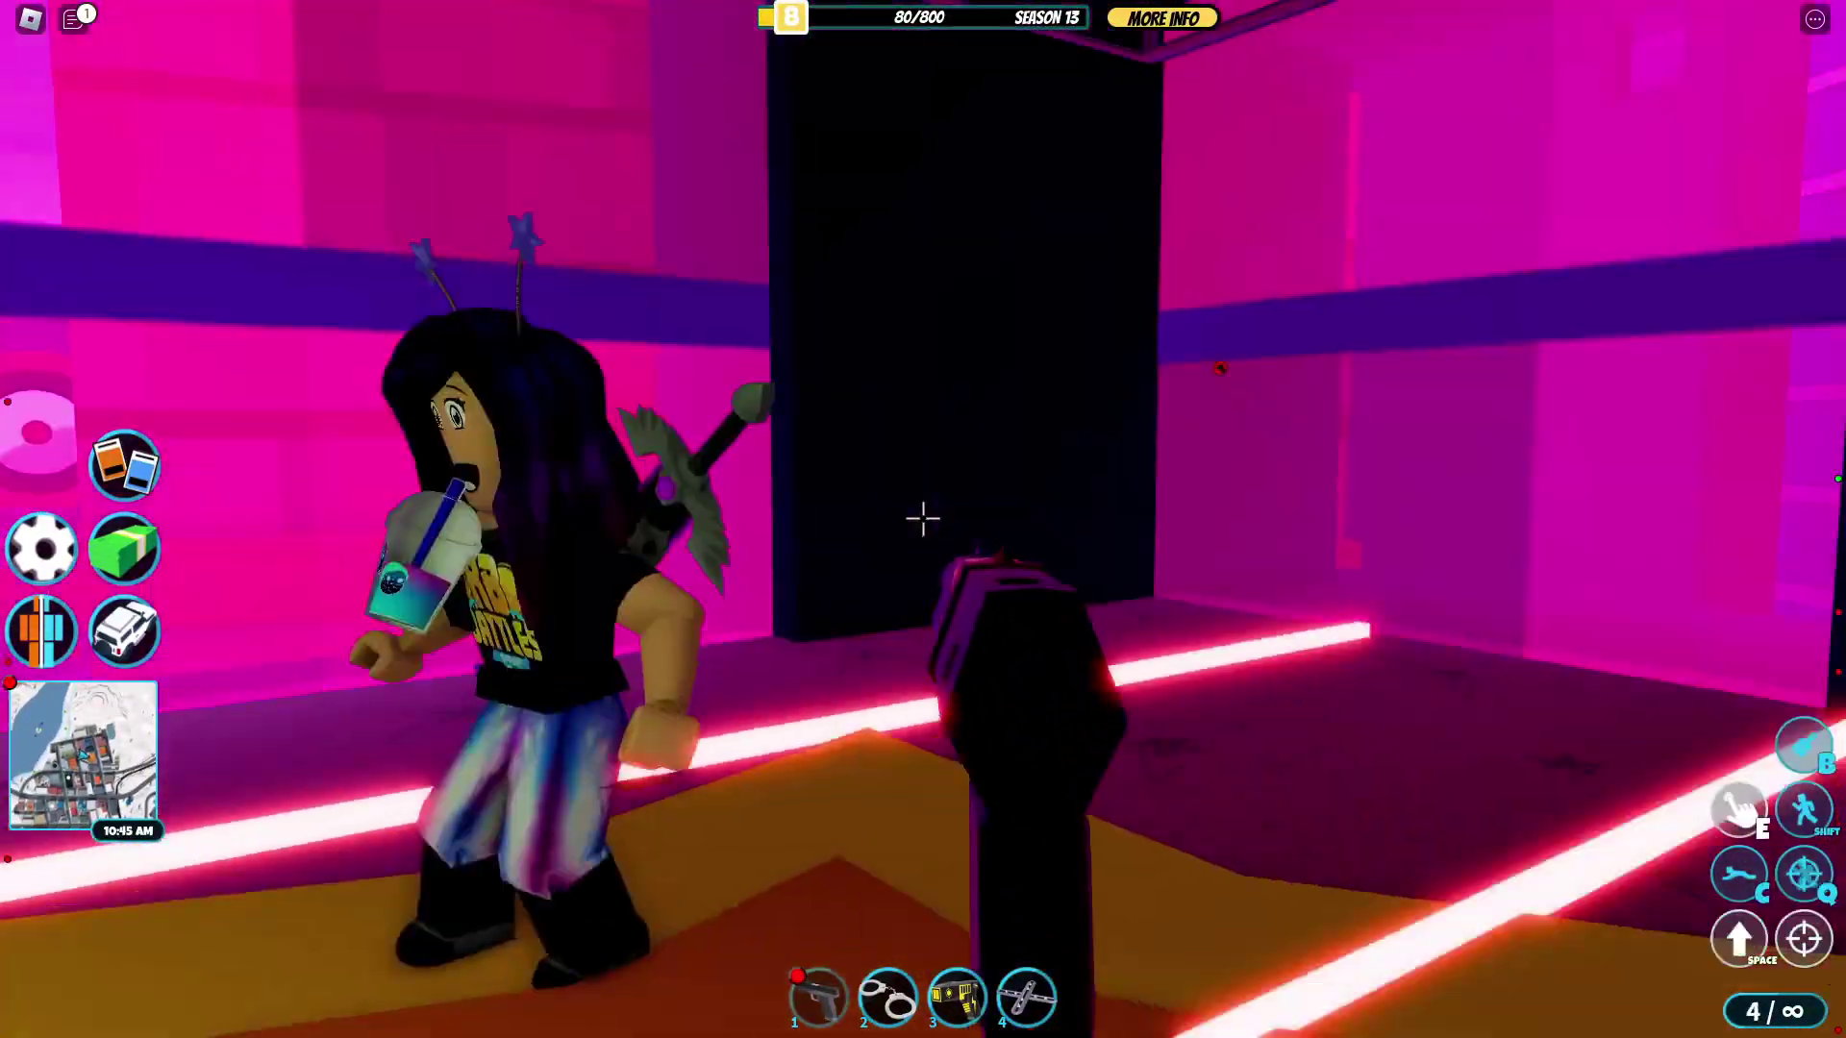
pyautogui.press('1')
pyautogui.press('w')
pyautogui.scroll(-4, 922, 519)
pyautogui.moveTo(922, 519); pyautogui.dragTo(988, 502, button='right')
pyautogui.press('w')
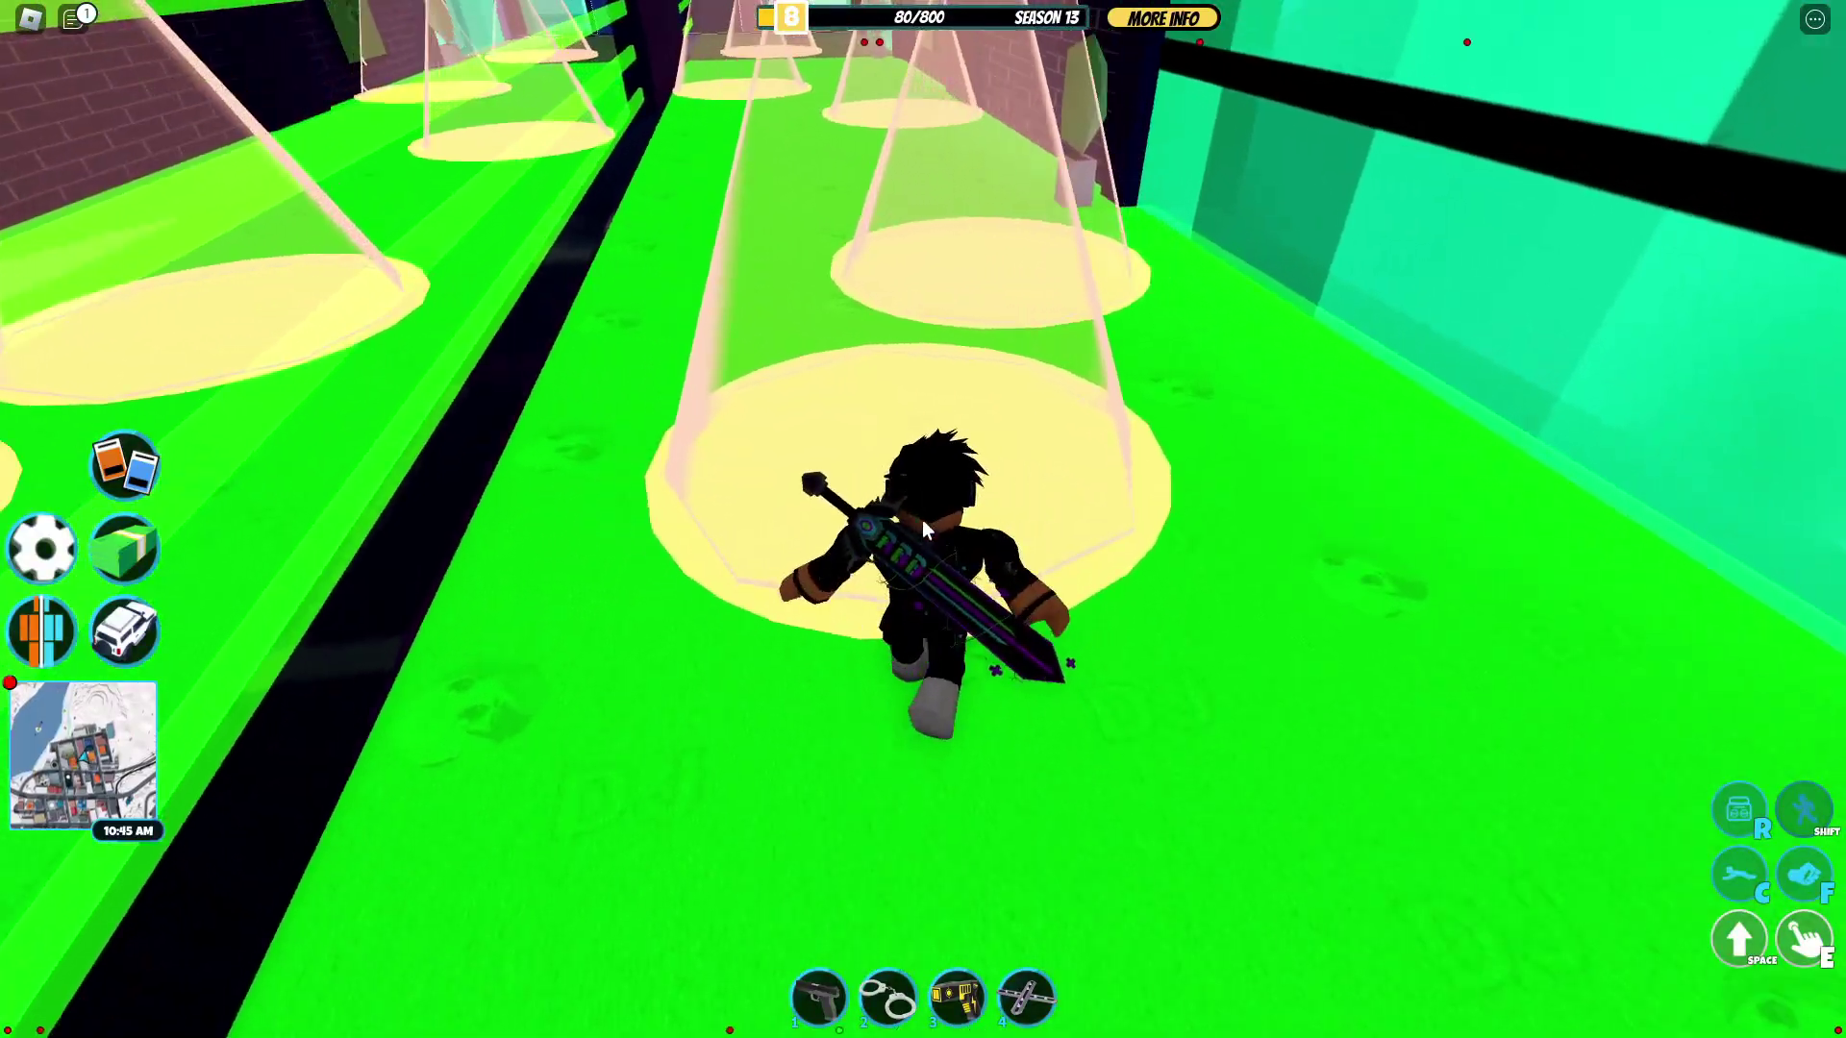
pyautogui.press('w')
pyautogui.press('s')
pyautogui.press('w')
pyautogui.press('d')
pyautogui.press('w')
pyautogui.press('w')
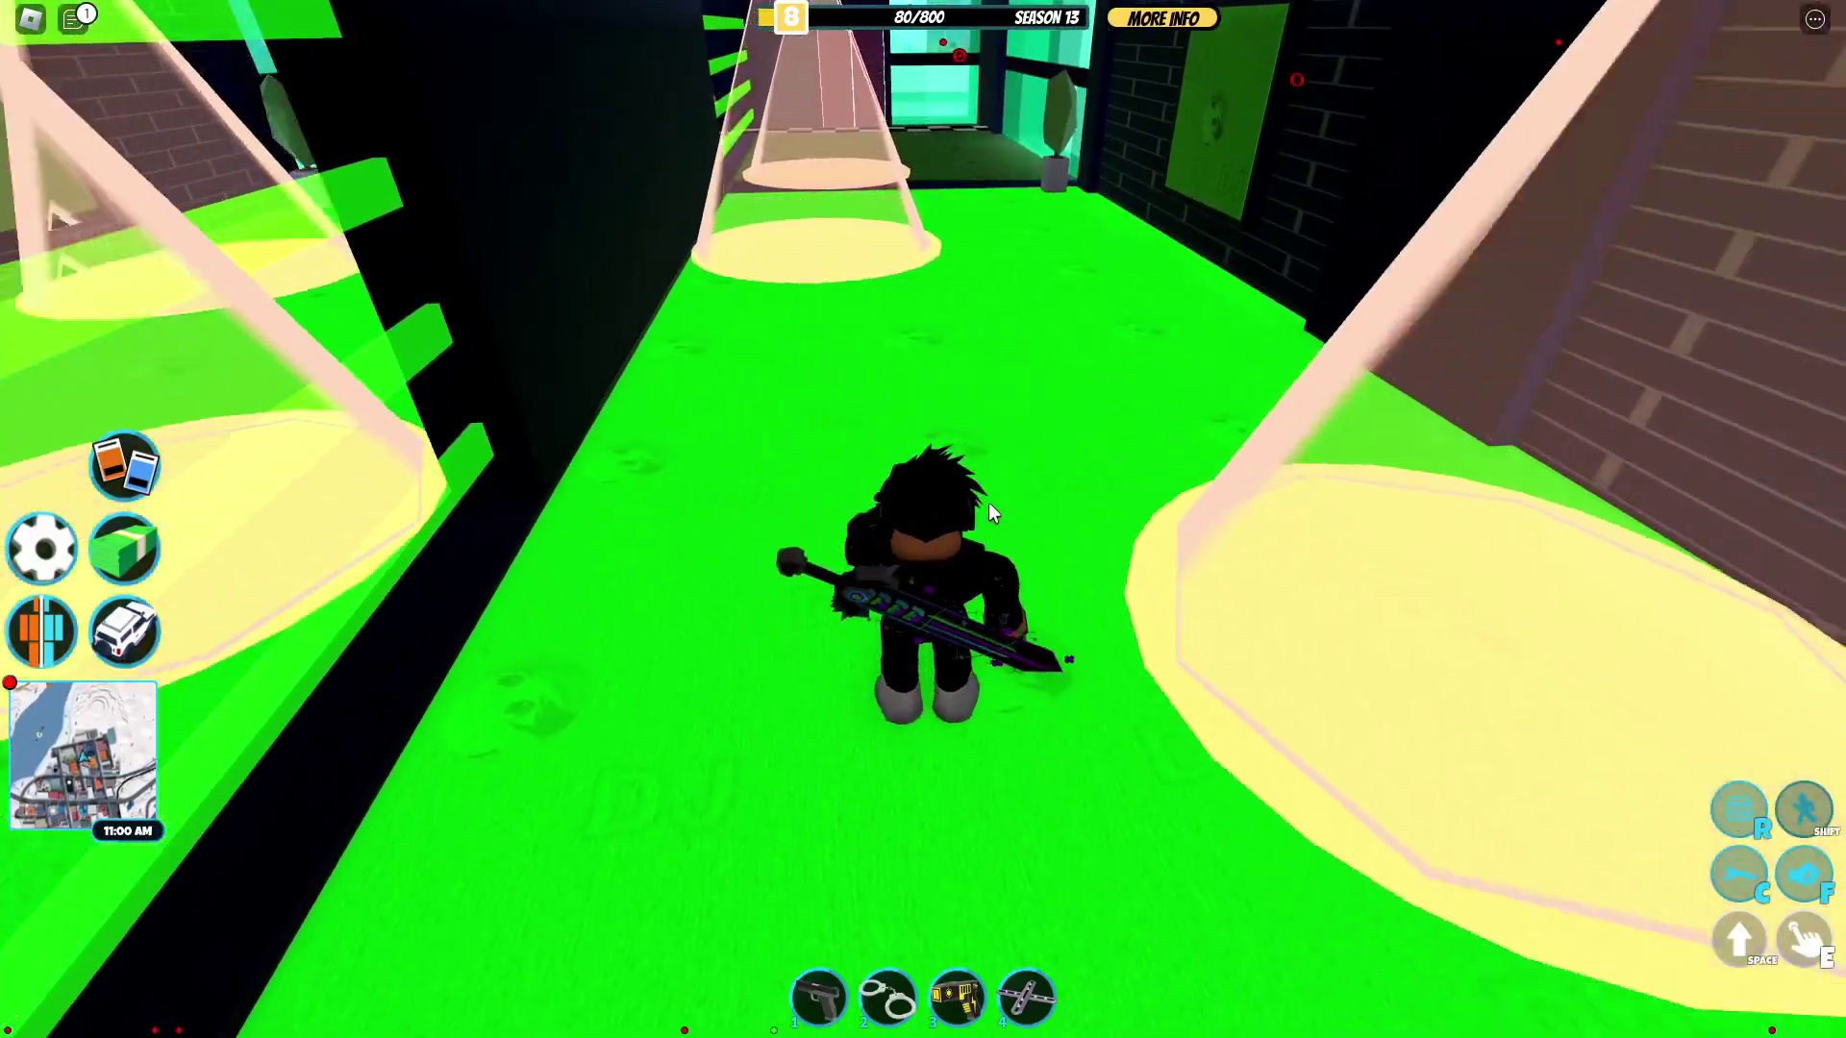
pyautogui.press('w')
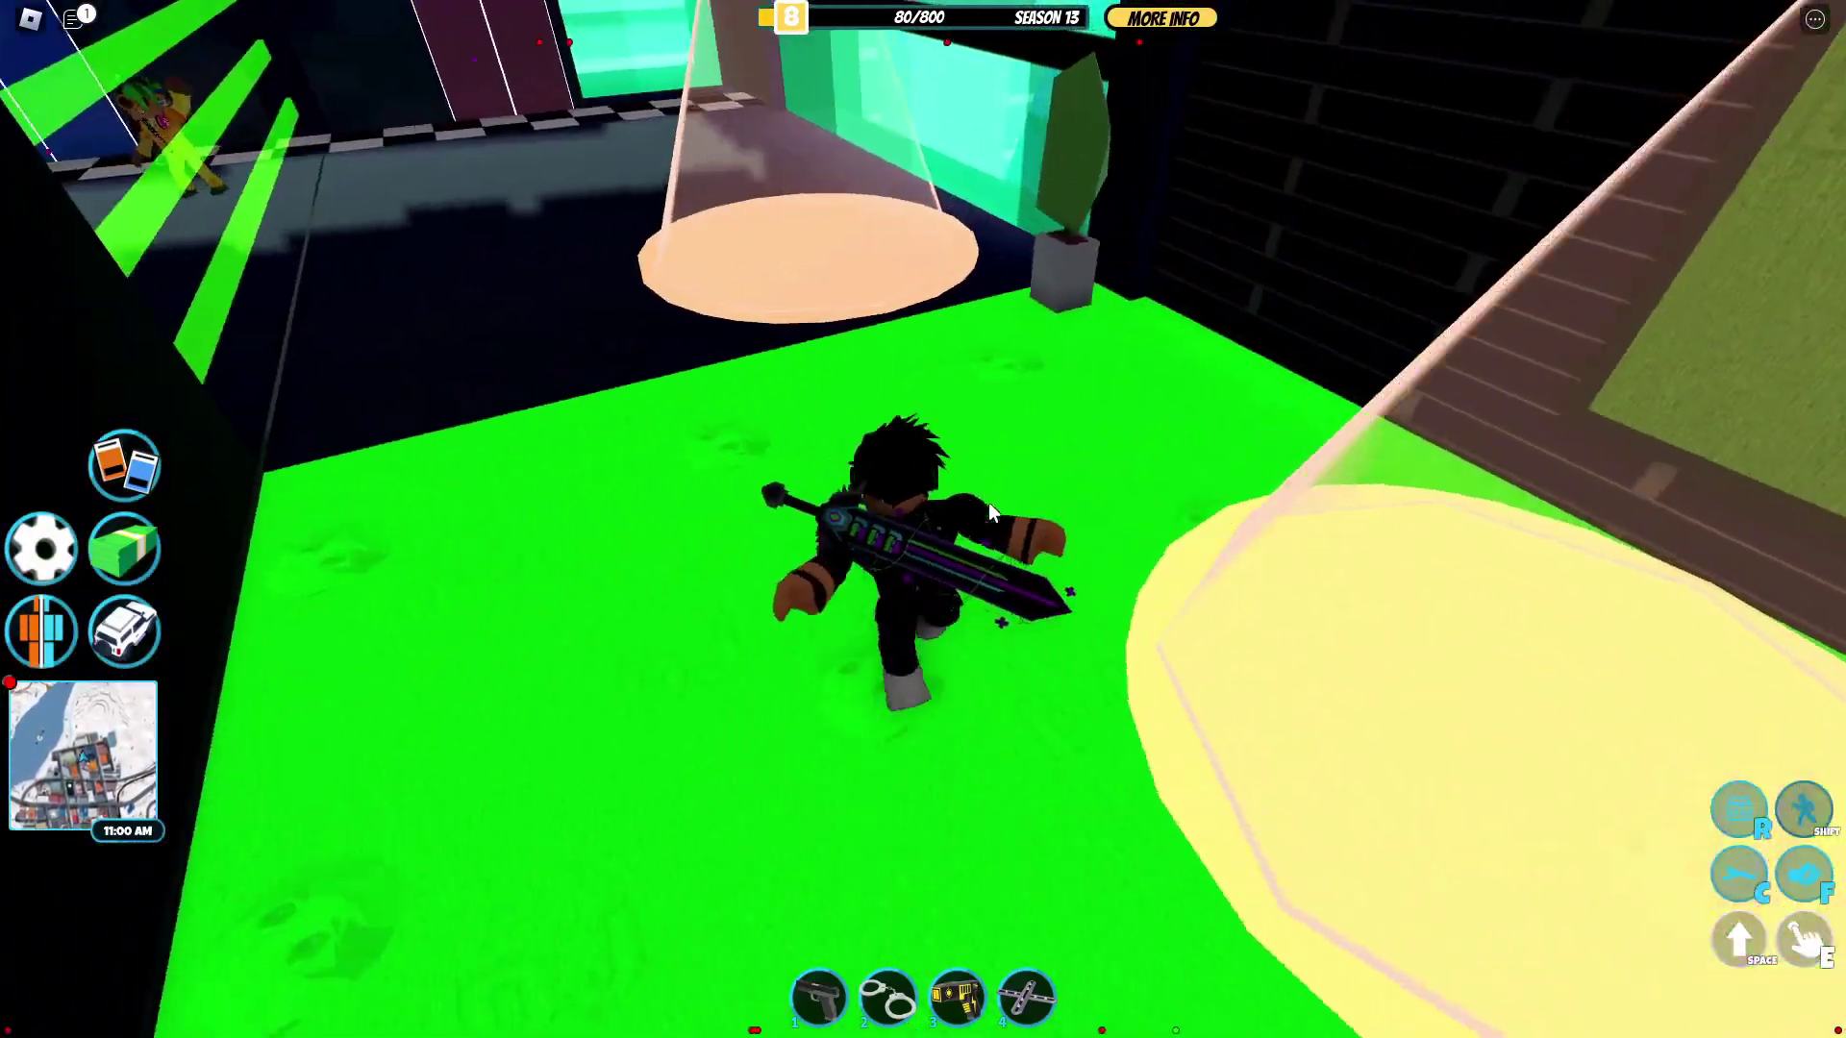
pyautogui.press('w')
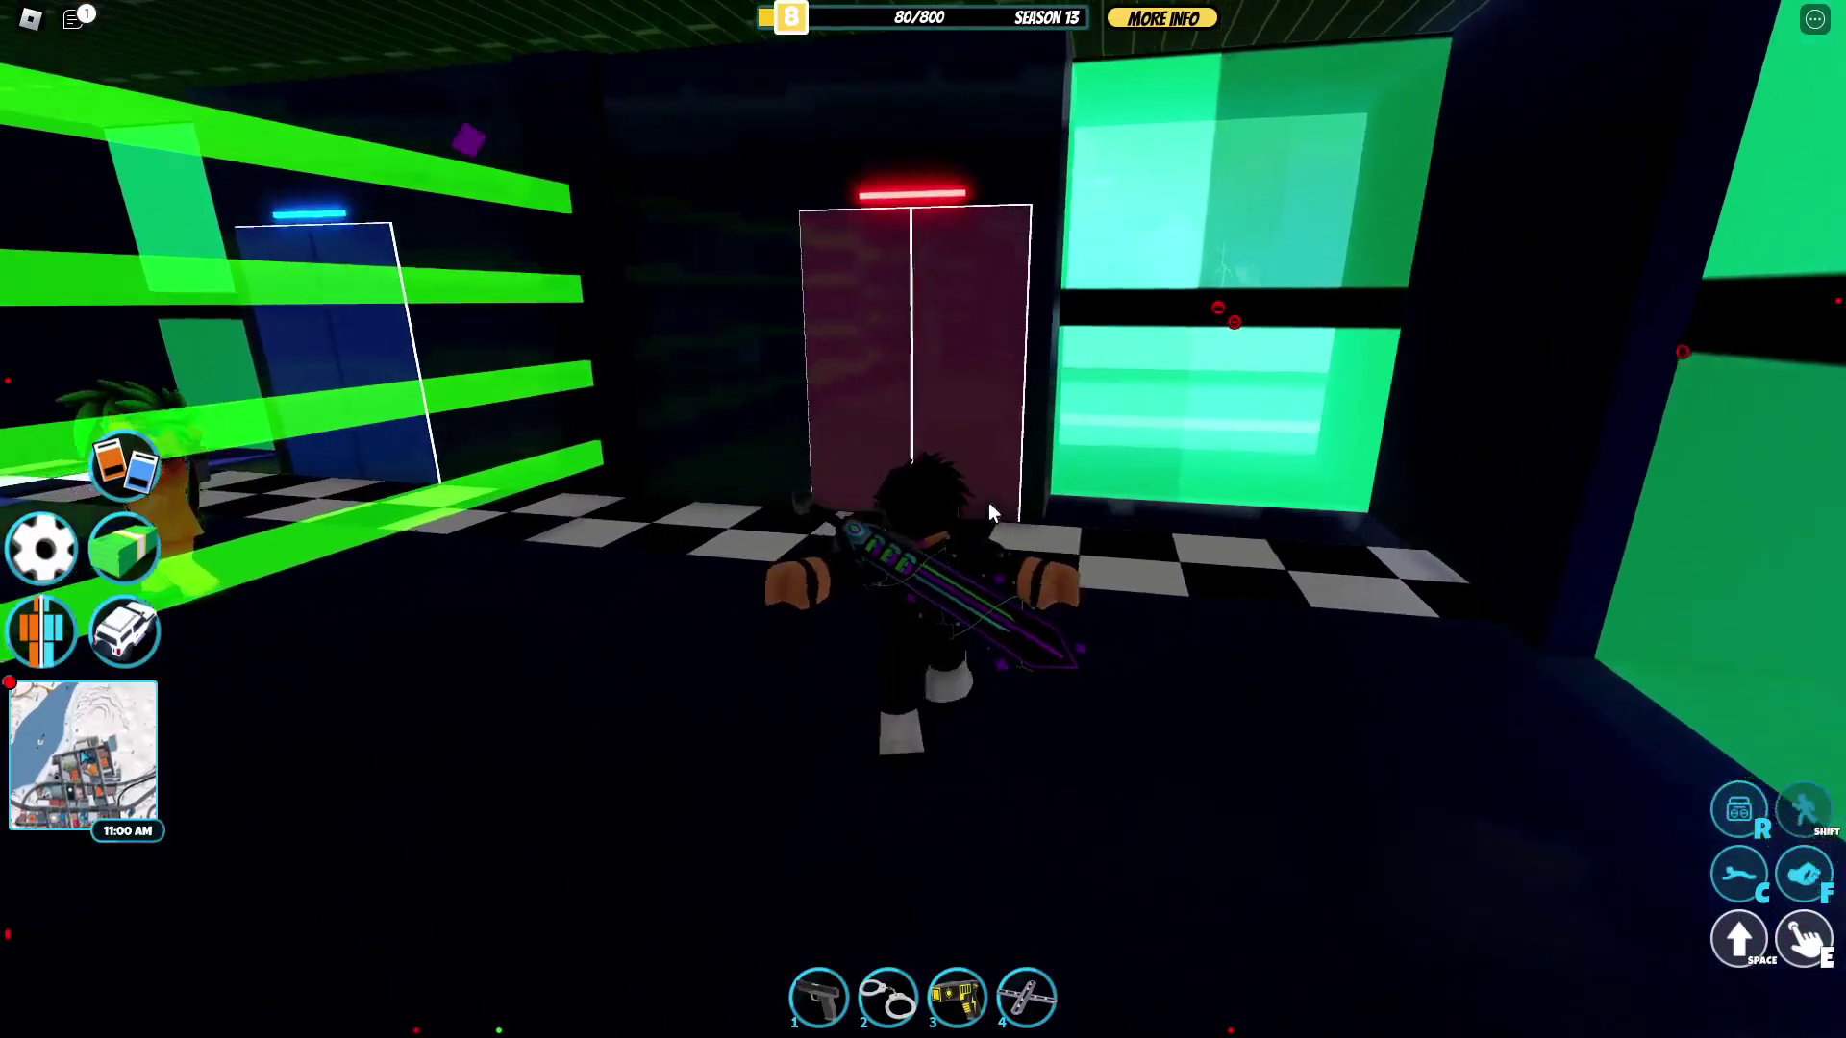
pyautogui.press('w')
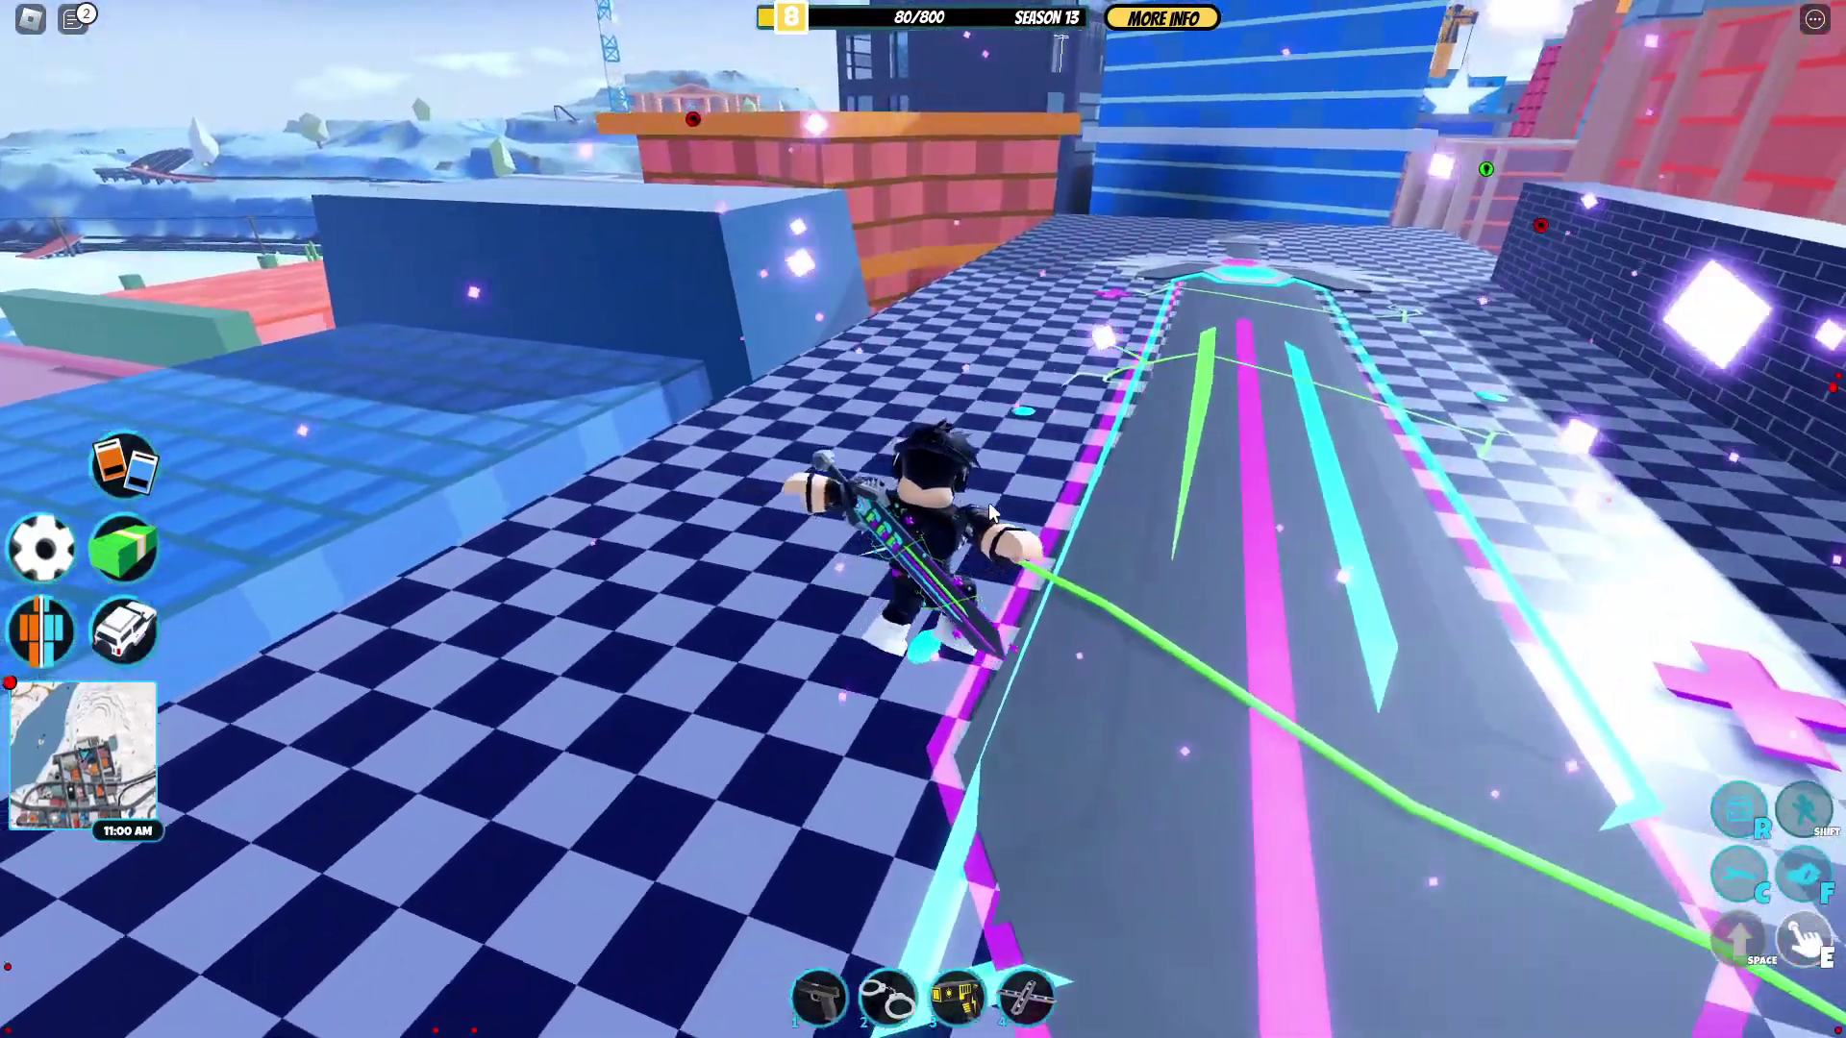
pyautogui.press('w')
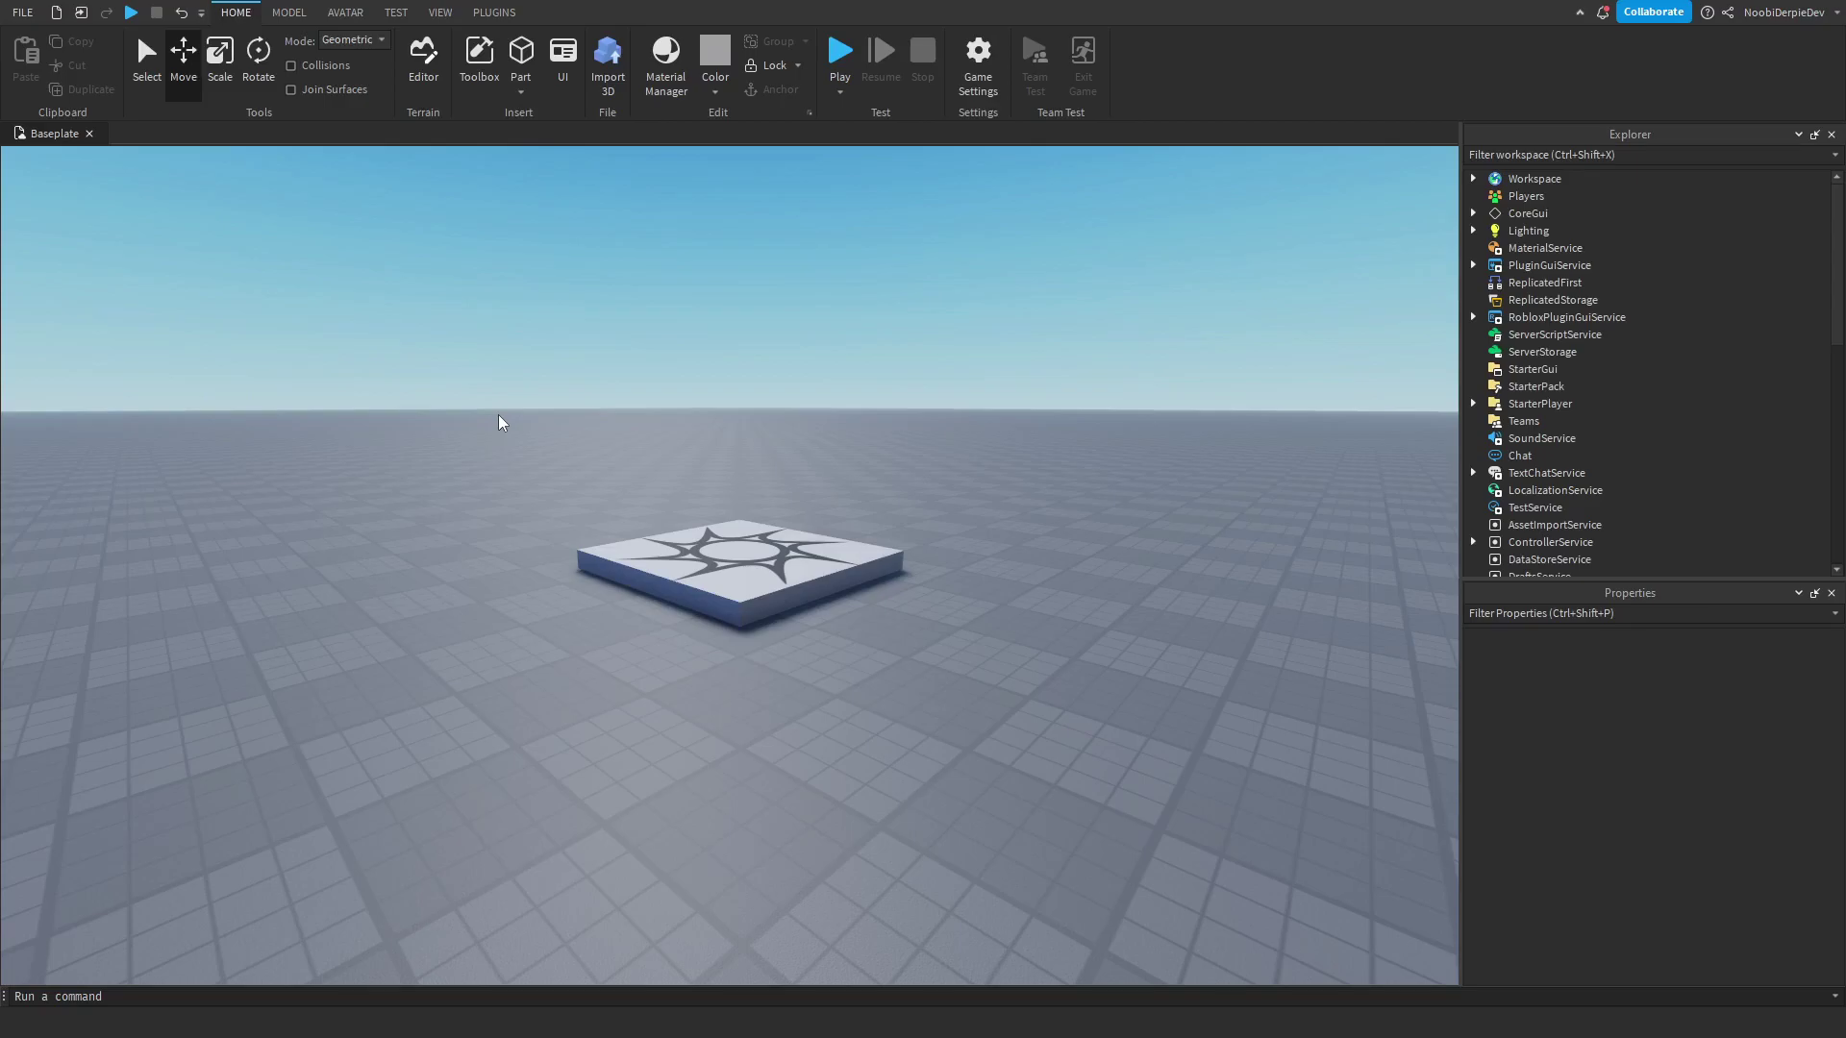
# Publish the baseplate place to Roblox as "tutorial rb battles game teleport lol xd" and dismiss the publish dialog
pyautogui.hotkey('alt', 'p')
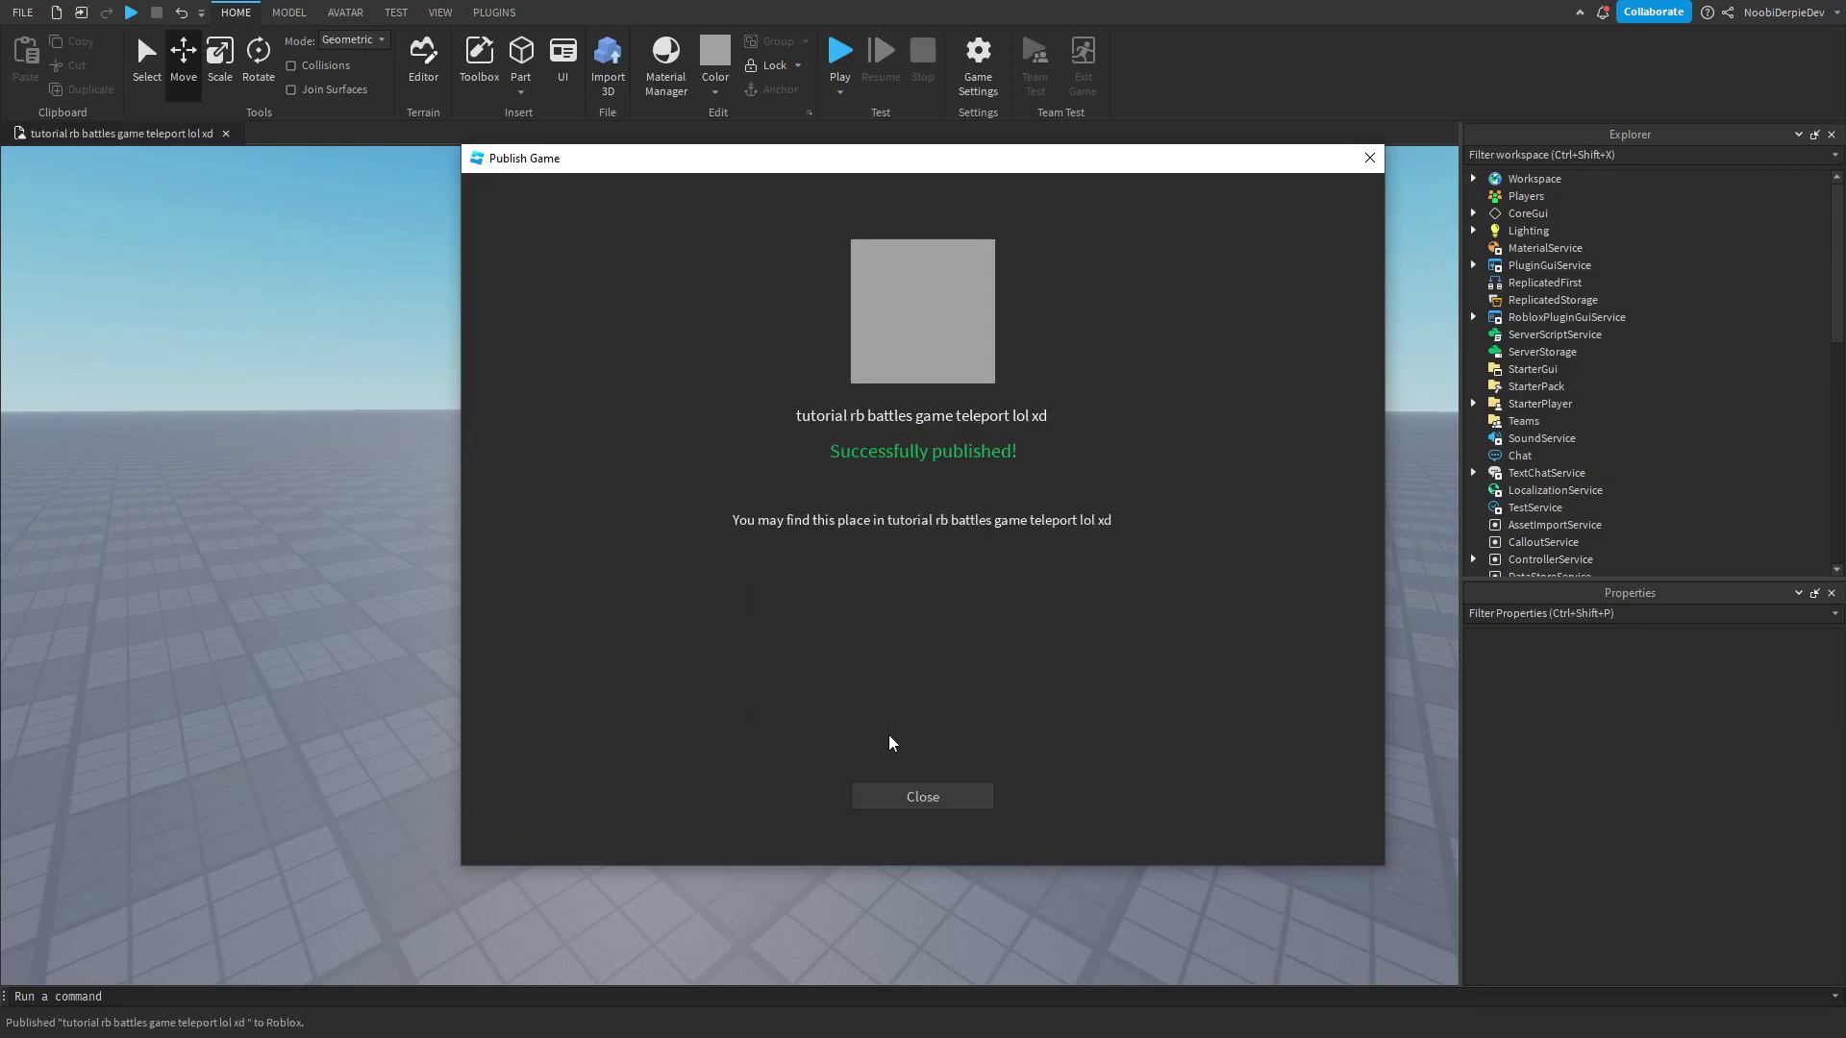
pyautogui.click(918, 799)
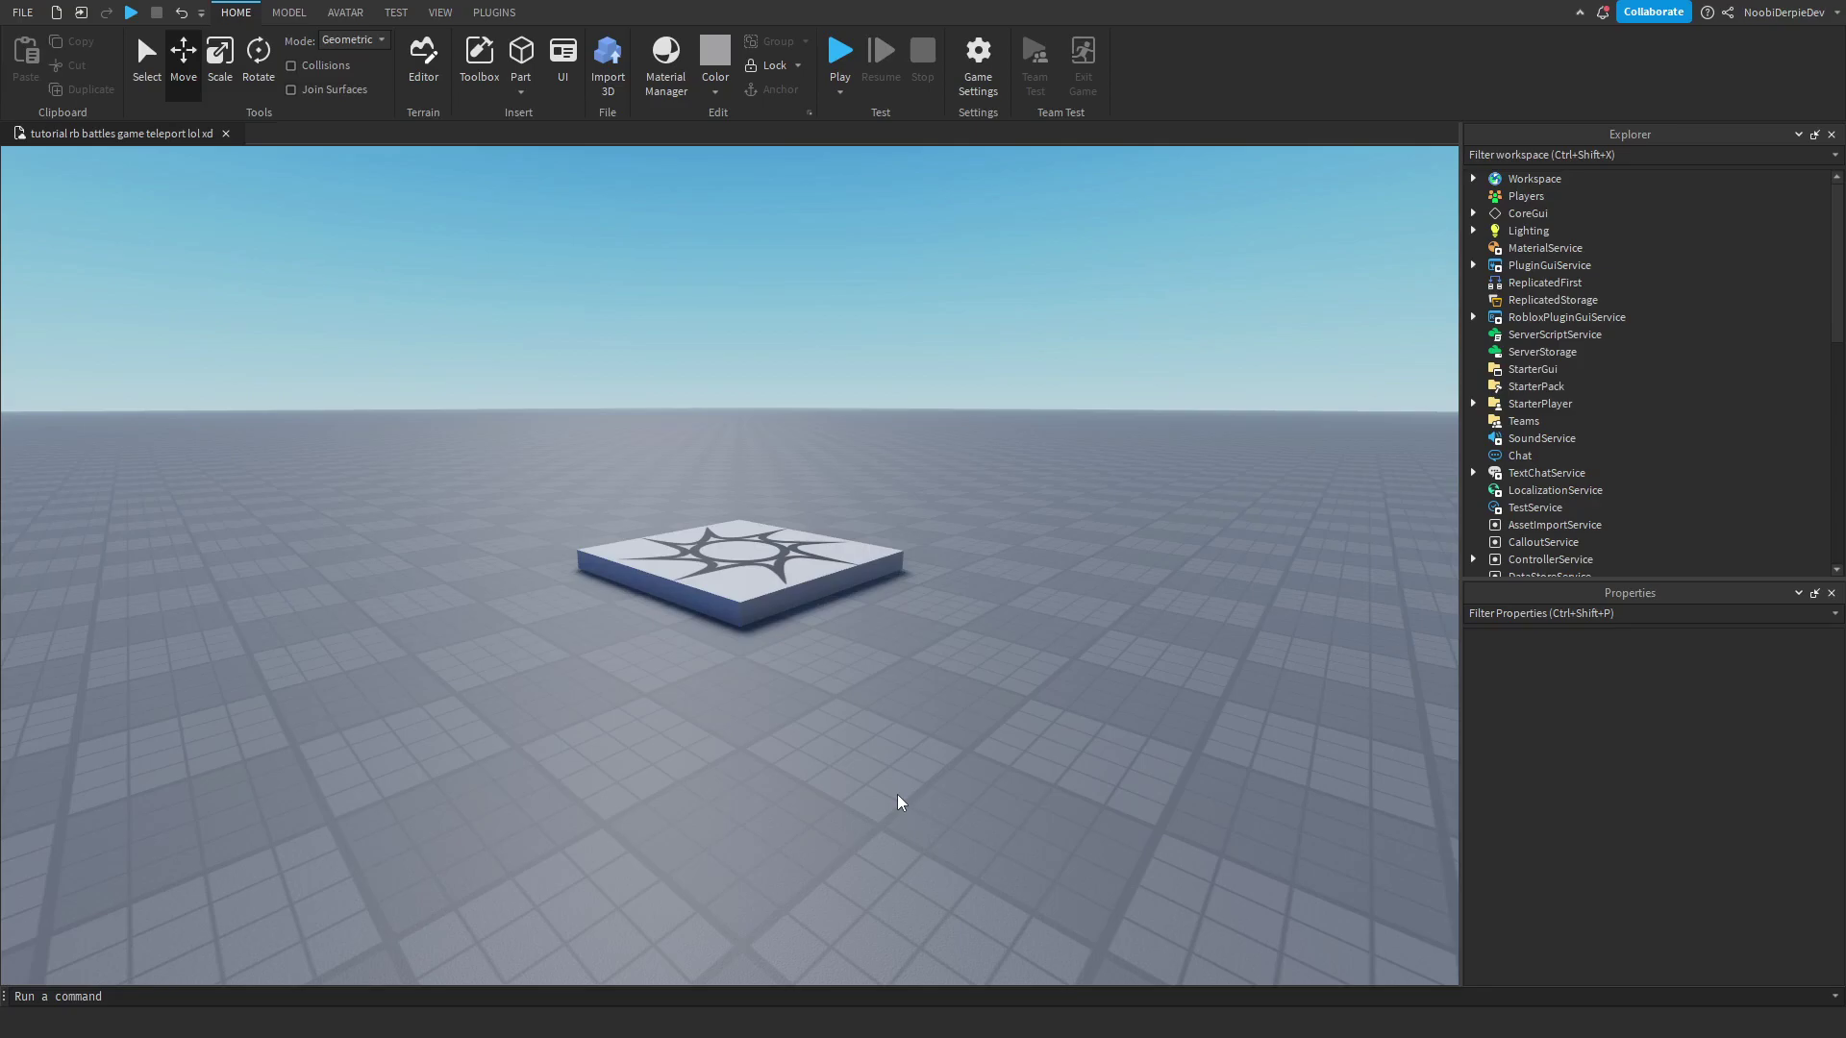
# Insert the RBB Teleporter NOOBIE model from My Models in the Toolbox into the place
pyautogui.click(440, 12)
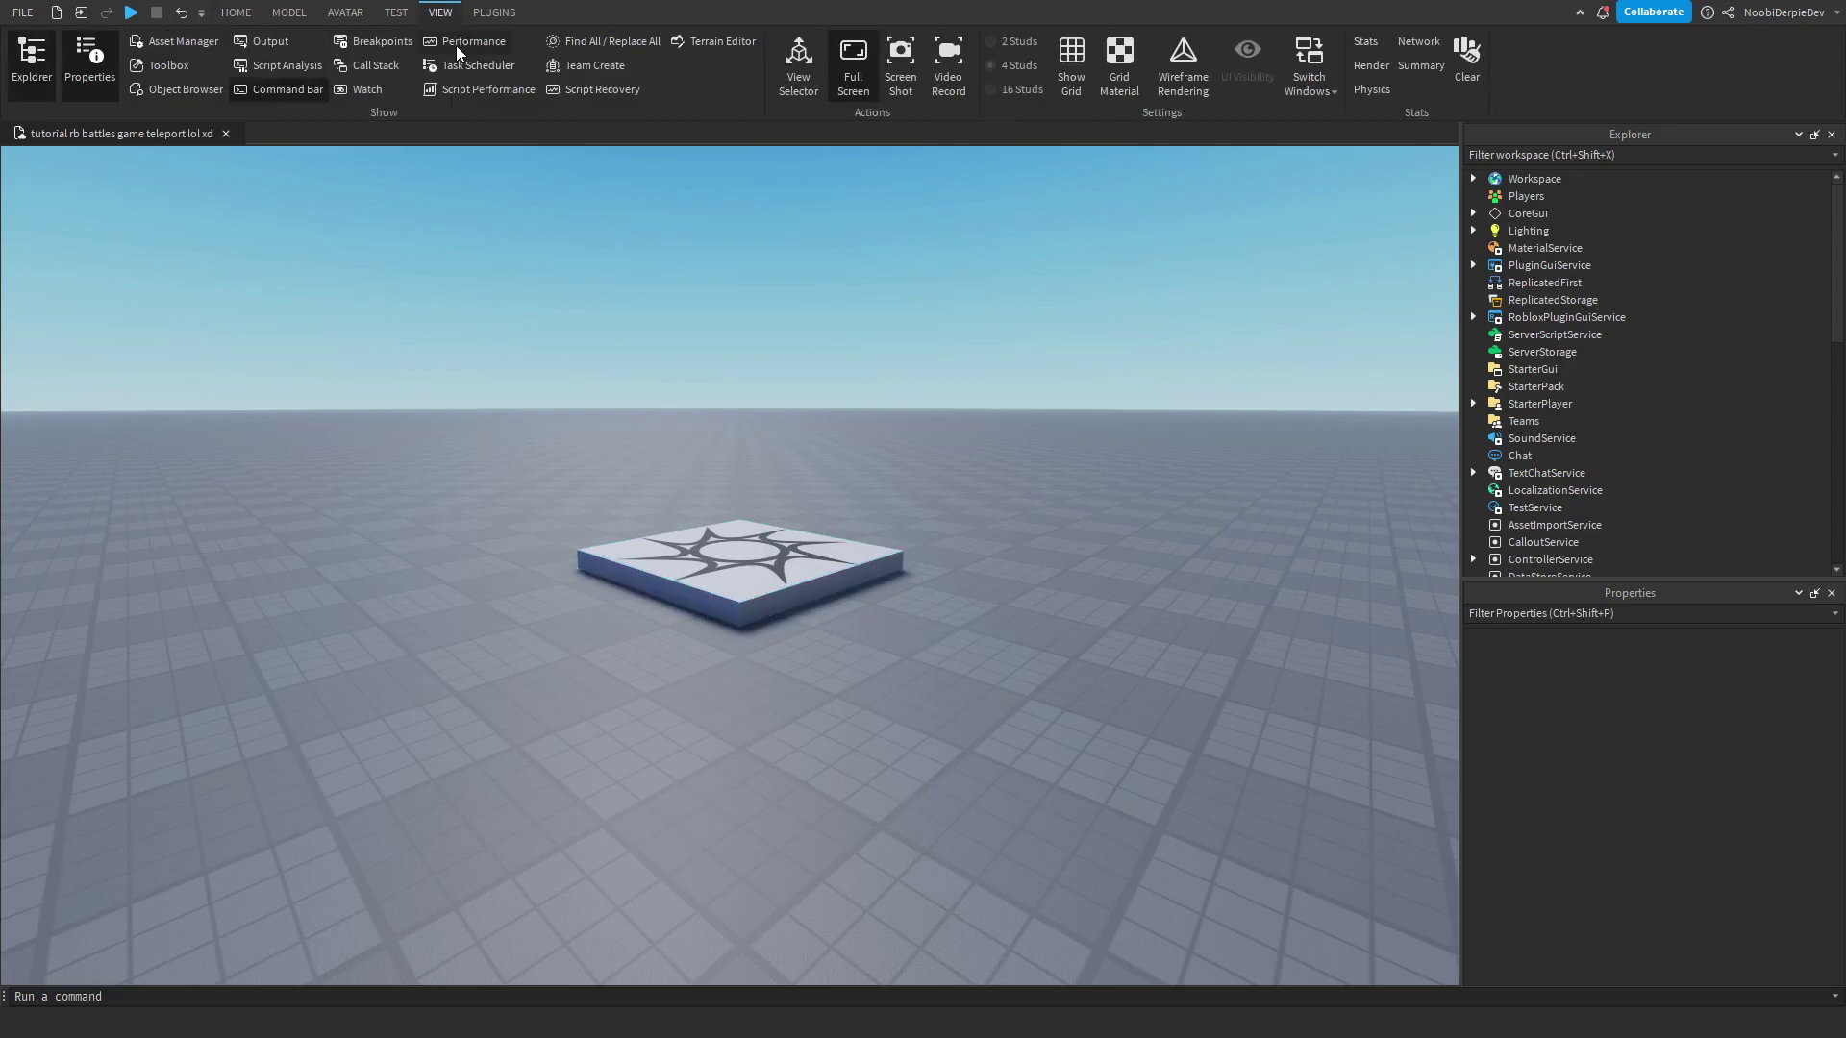
pyautogui.click(169, 65)
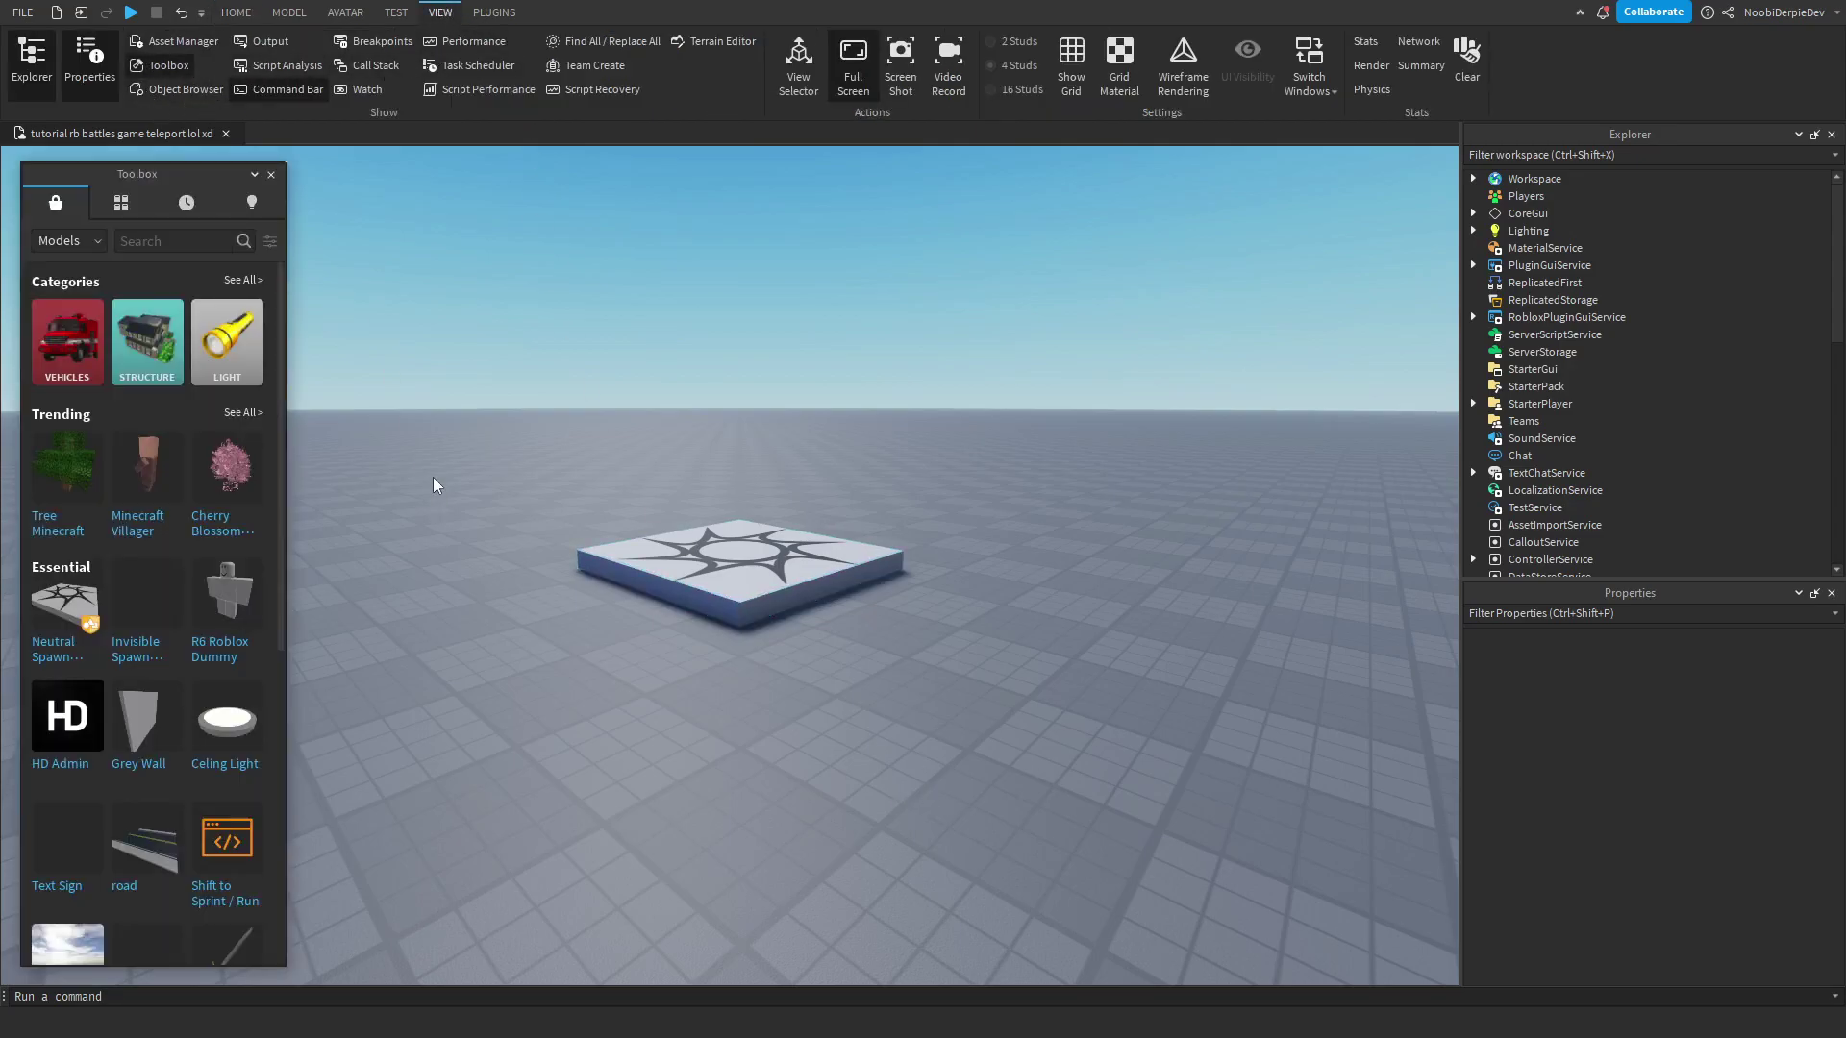
pyautogui.click(122, 206)
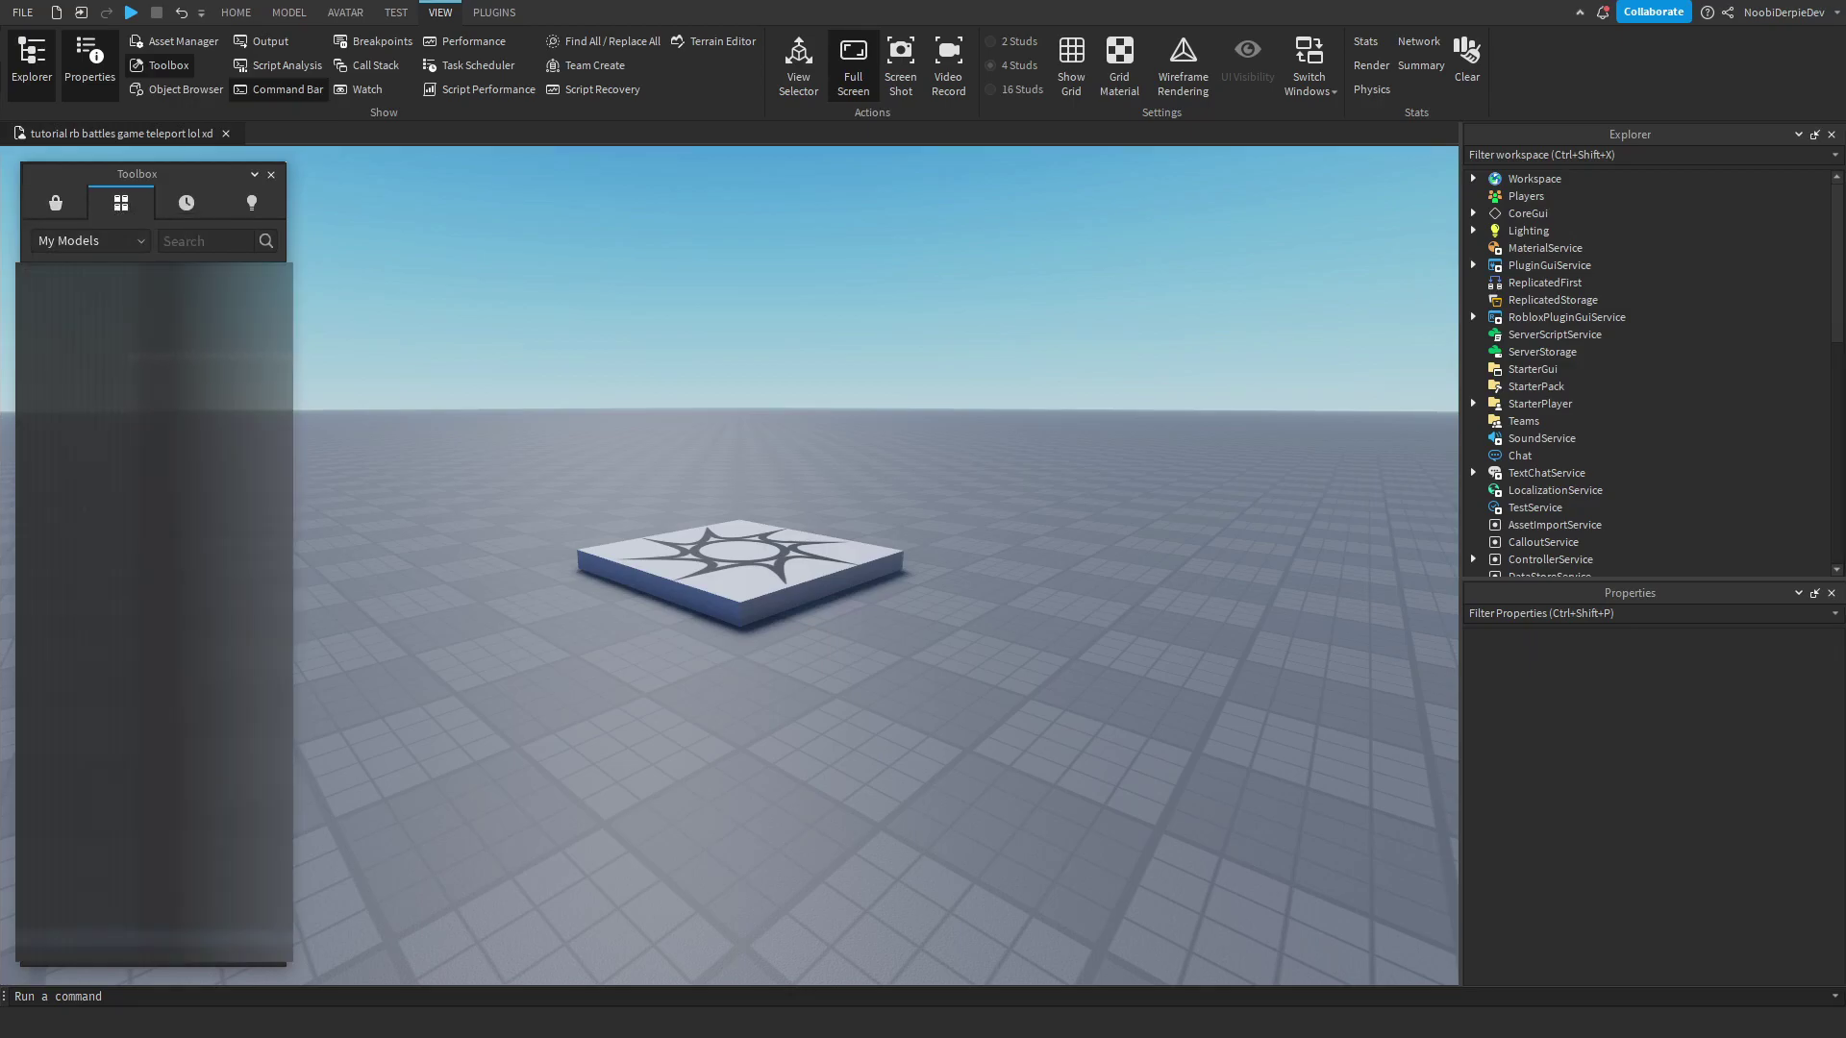
pyautogui.moveTo(626, 520); pyautogui.dragTo(298, 452, button='right')
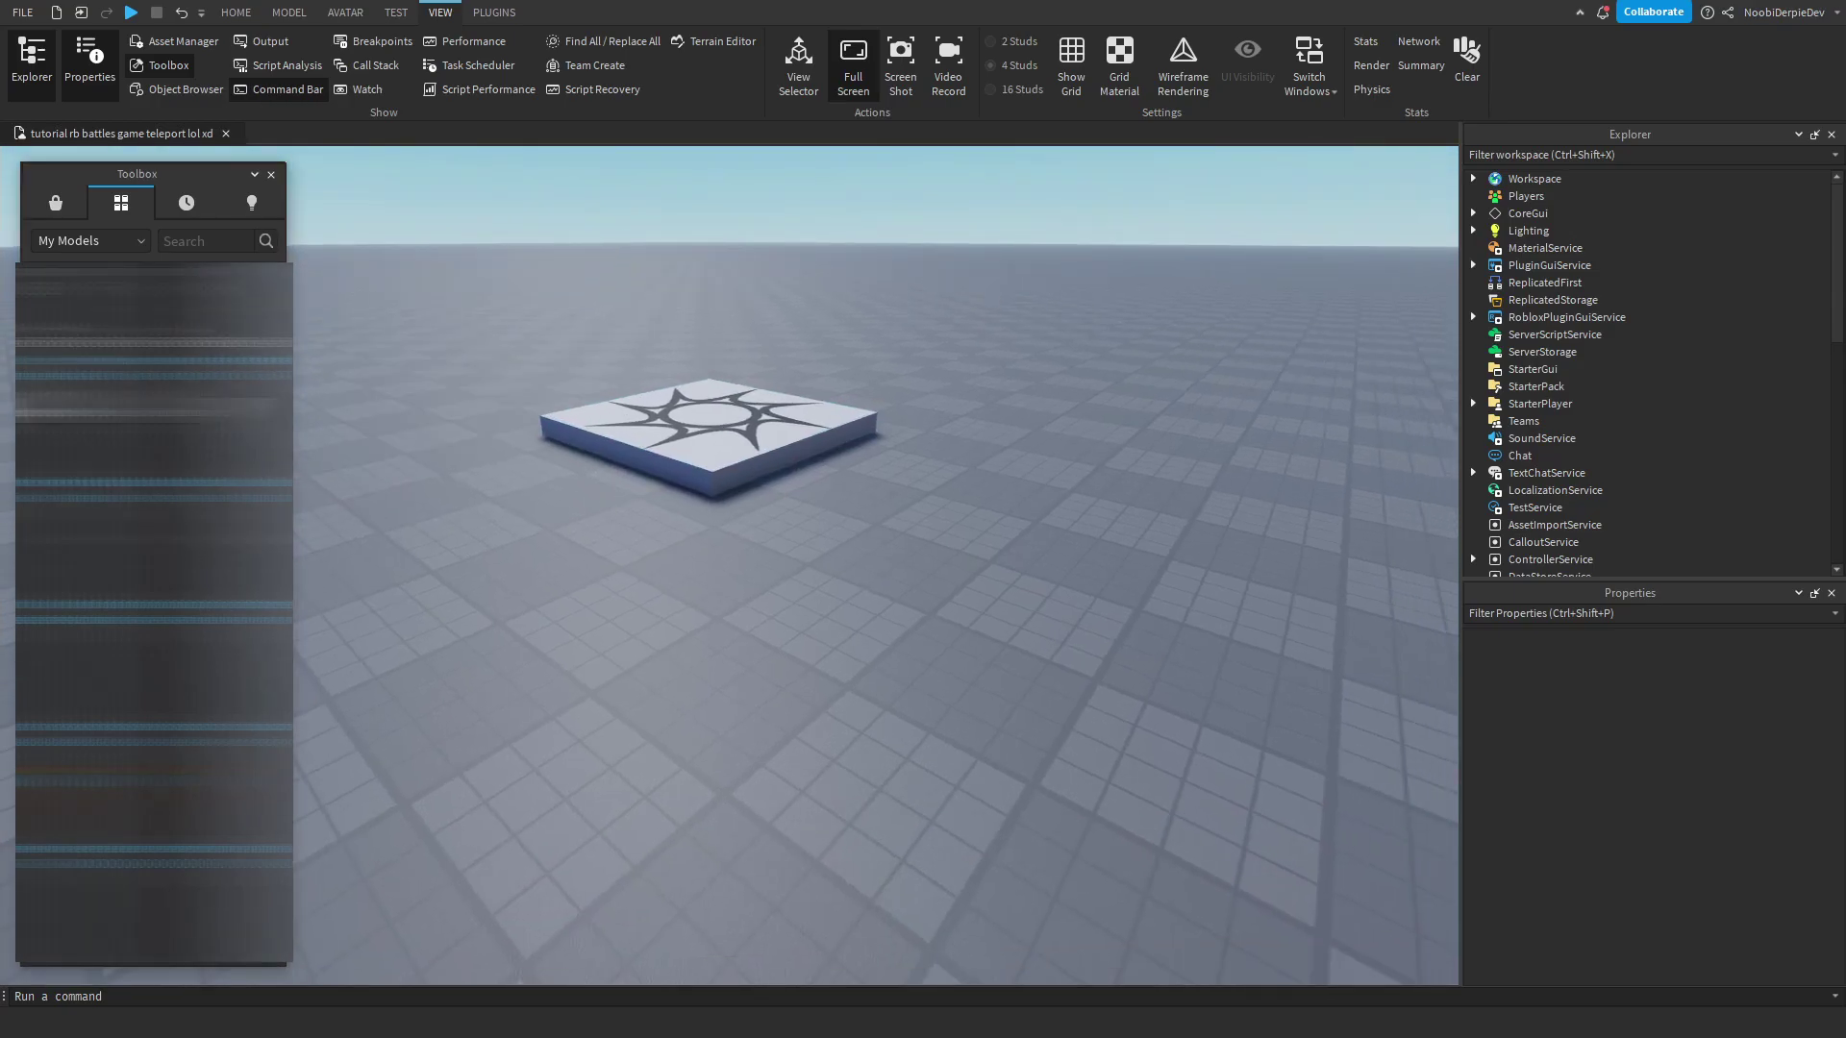
pyautogui.click(1118, 558)
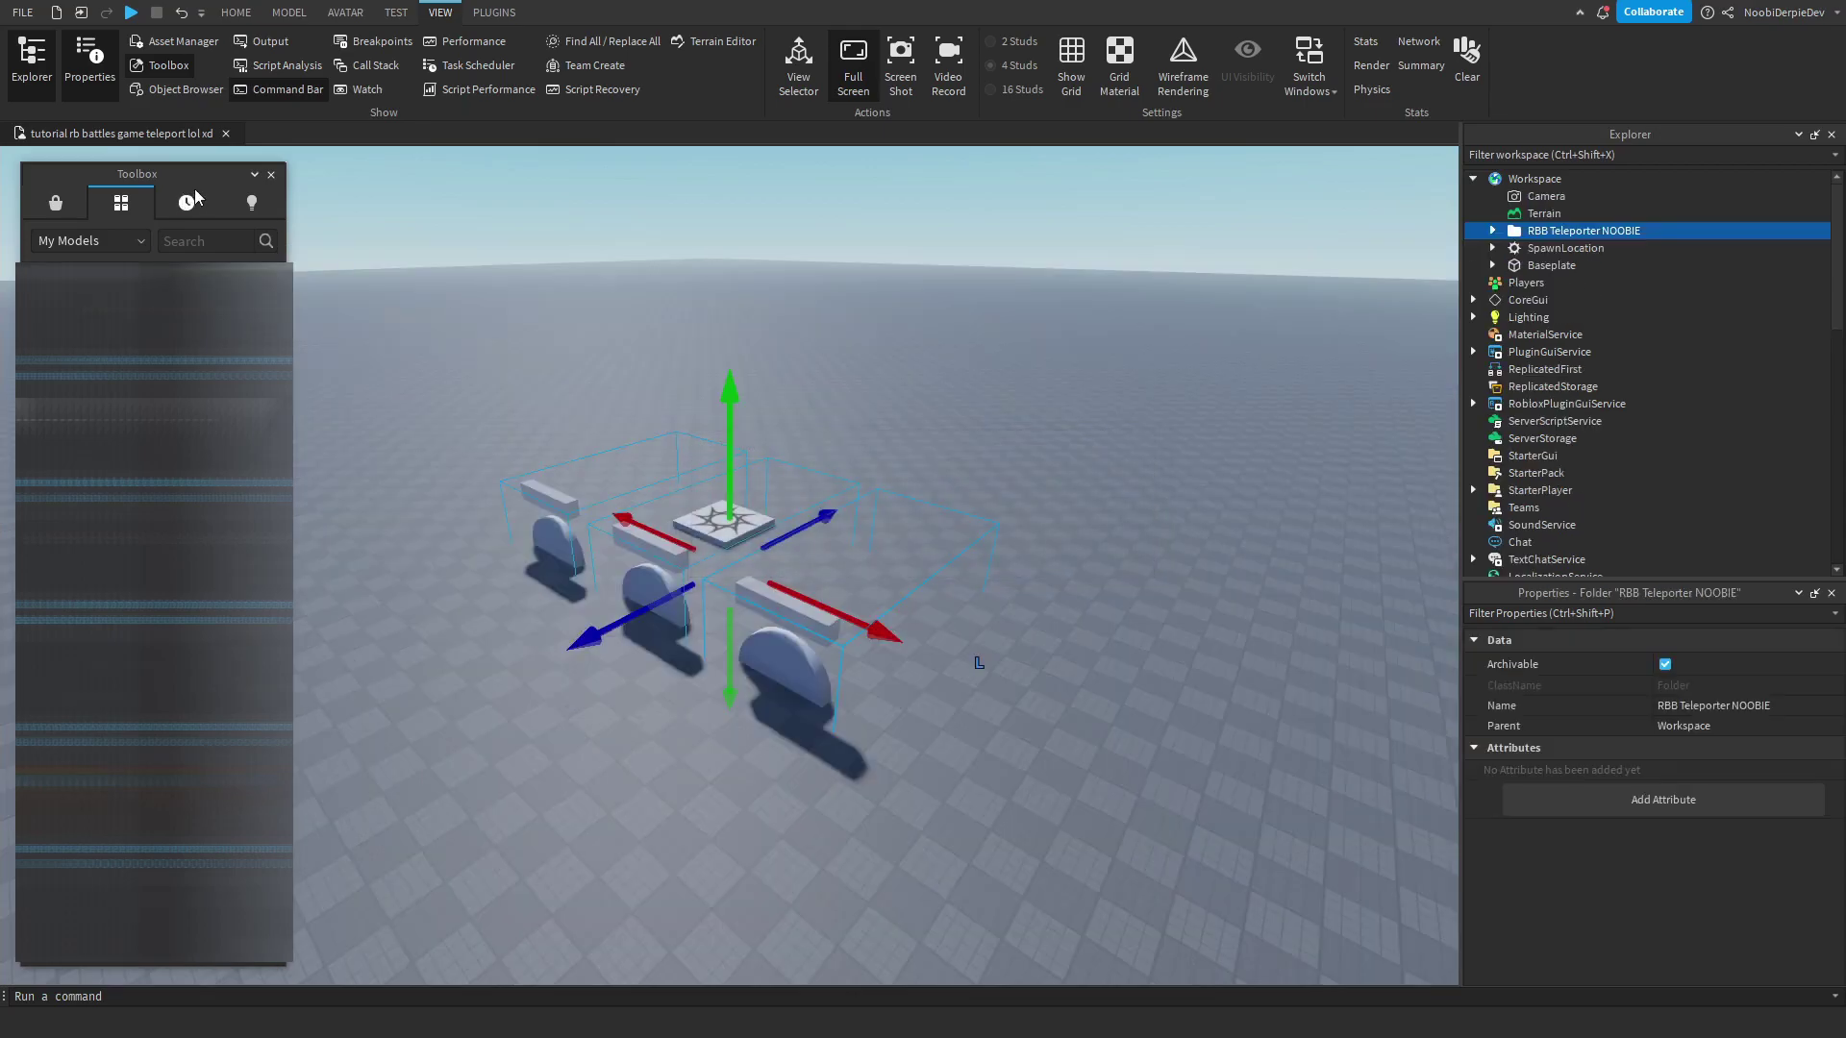
pyautogui.click(272, 176)
# Examine the three inserted teleporters with their label signs and round image panels from several angles
pyautogui.moveTo(596, 285); pyautogui.dragTo(610, 290, button='right')
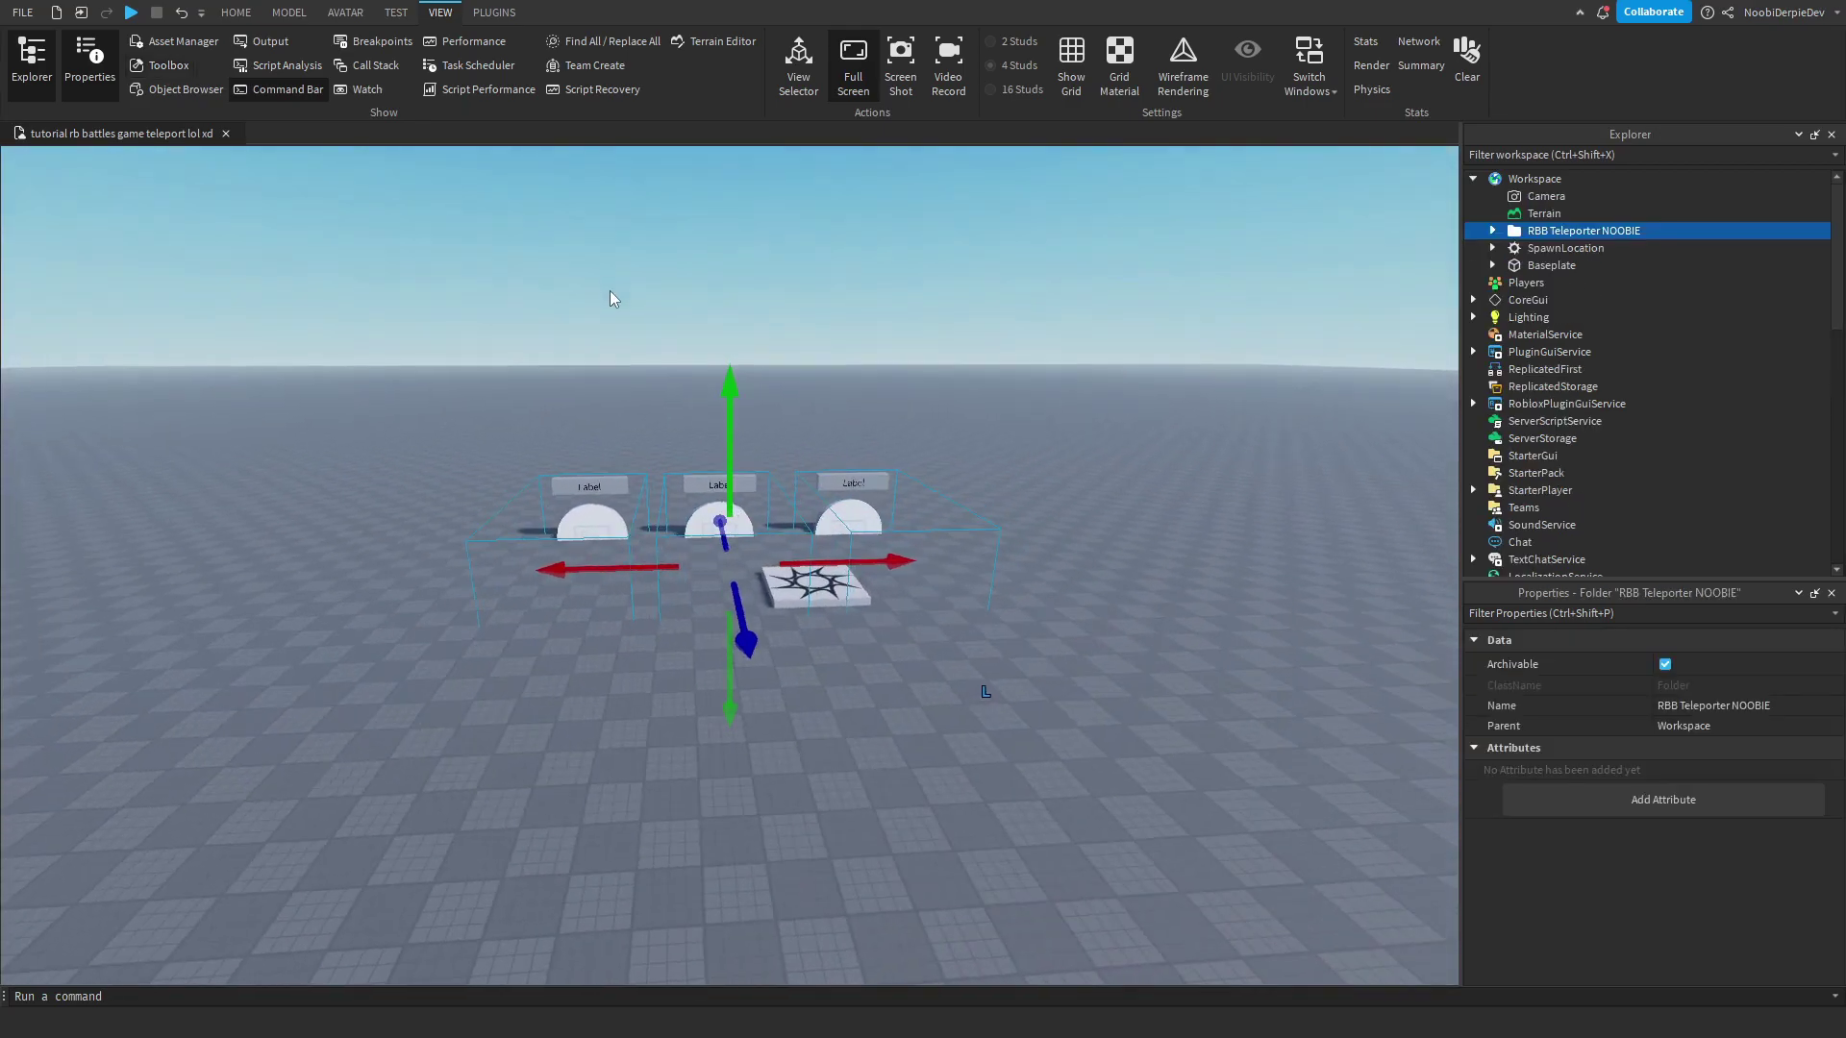
pyautogui.moveTo(822, 489)
pyautogui.mouseDown(button='right')
pyautogui.moveTo(914, 500)
pyautogui.moveTo(804, 479)
pyautogui.mouseUp(button='right')
pyautogui.moveTo(803, 480); pyautogui.dragTo(715, 472)
pyautogui.moveTo(599, 382); pyautogui.dragTo(597, 355)
pyautogui.moveTo(653, 385); pyautogui.dragTo(751, 377, button='right')
pyautogui.moveTo(751, 376); pyautogui.dragTo(744, 293)
pyautogui.moveTo(769, 404); pyautogui.dragTo(786, 428, button='right')
pyautogui.press('w')
pyautogui.press('e')
pyautogui.moveTo(737, 468); pyautogui.dragTo(723, 422)
pyautogui.press('a')
pyautogui.press('e')
pyautogui.moveTo(730, 426); pyautogui.dragTo(759, 394, button='right')
pyautogui.moveTo(766, 357); pyautogui.dragTo(729, 352)
pyautogui.press('d')
pyautogui.moveTo(729, 352); pyautogui.dragTo(753, 391, button='right')
pyautogui.press('q')
pyautogui.moveTo(753, 394); pyautogui.dragTo(758, 439)
pyautogui.press('q')
pyautogui.press('w')
pyautogui.moveTo(759, 452); pyautogui.dragTo(736, 485, button='right')
pyautogui.moveTo(667, 495); pyautogui.dragTo(665, 516)
pyautogui.press('s')
pyautogui.moveTo(865, 568); pyautogui.dragTo(1106, 428, button='right')
# Move the Teleporters folder from RBB Teleporter NOOBIE into the main Workspace and RBTeleportUI into the main StarterGui
pyautogui.click(1492, 231)
pyautogui.click(1559, 248)
pyautogui.click(1566, 266)
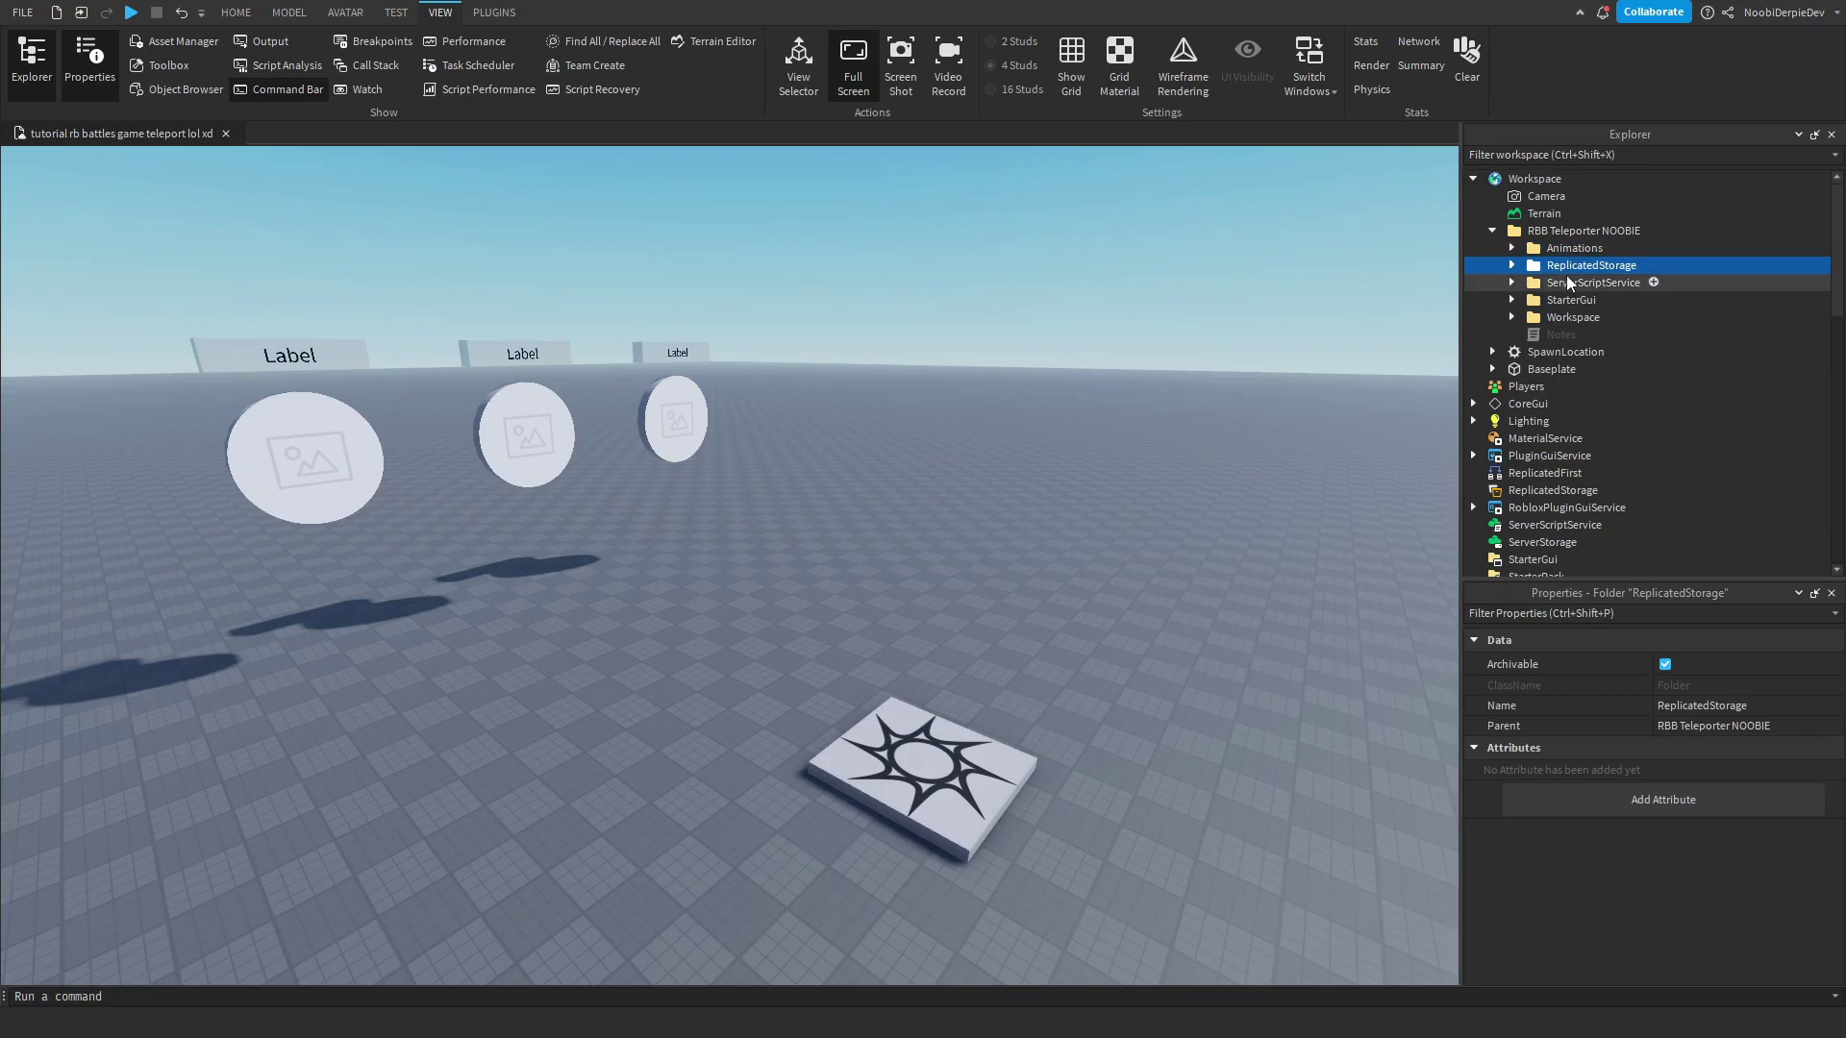
pyautogui.click(1567, 283)
pyautogui.click(1570, 317)
pyautogui.click(1555, 334)
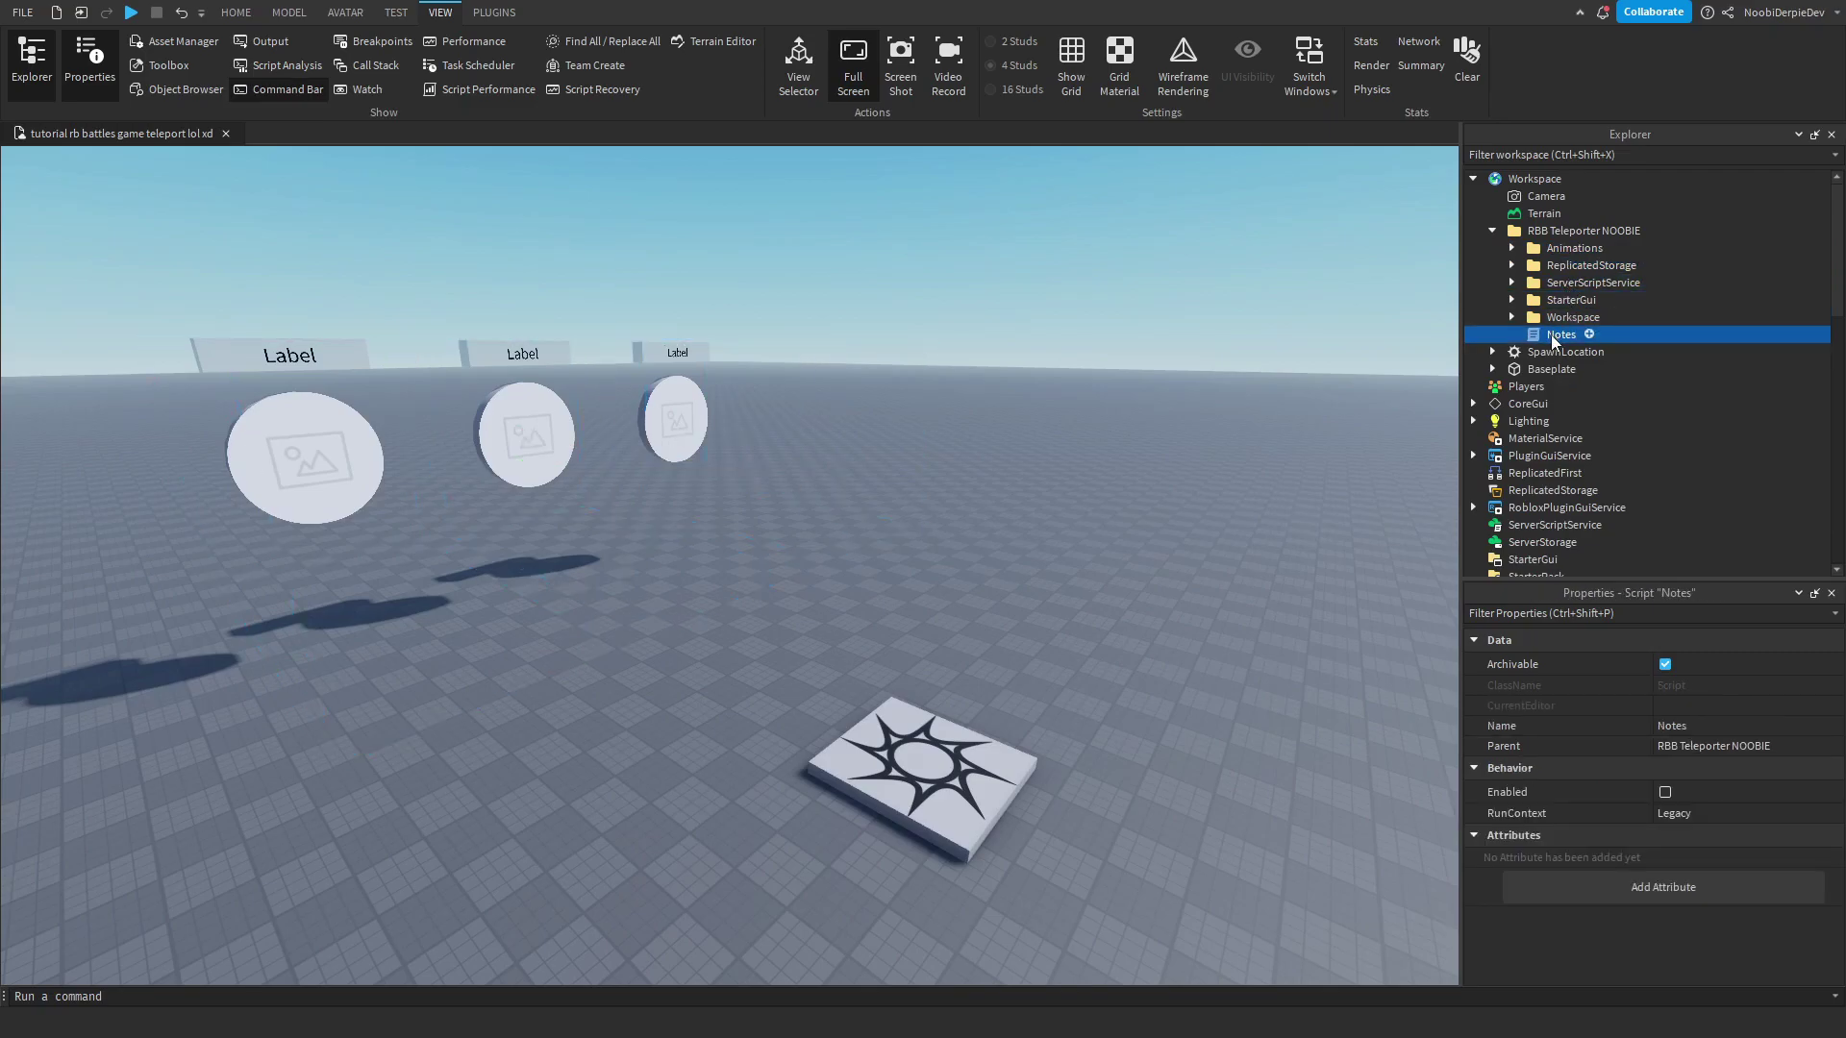
pyautogui.click(1514, 317)
pyautogui.moveTo(1593, 334); pyautogui.dragTo(1533, 179)
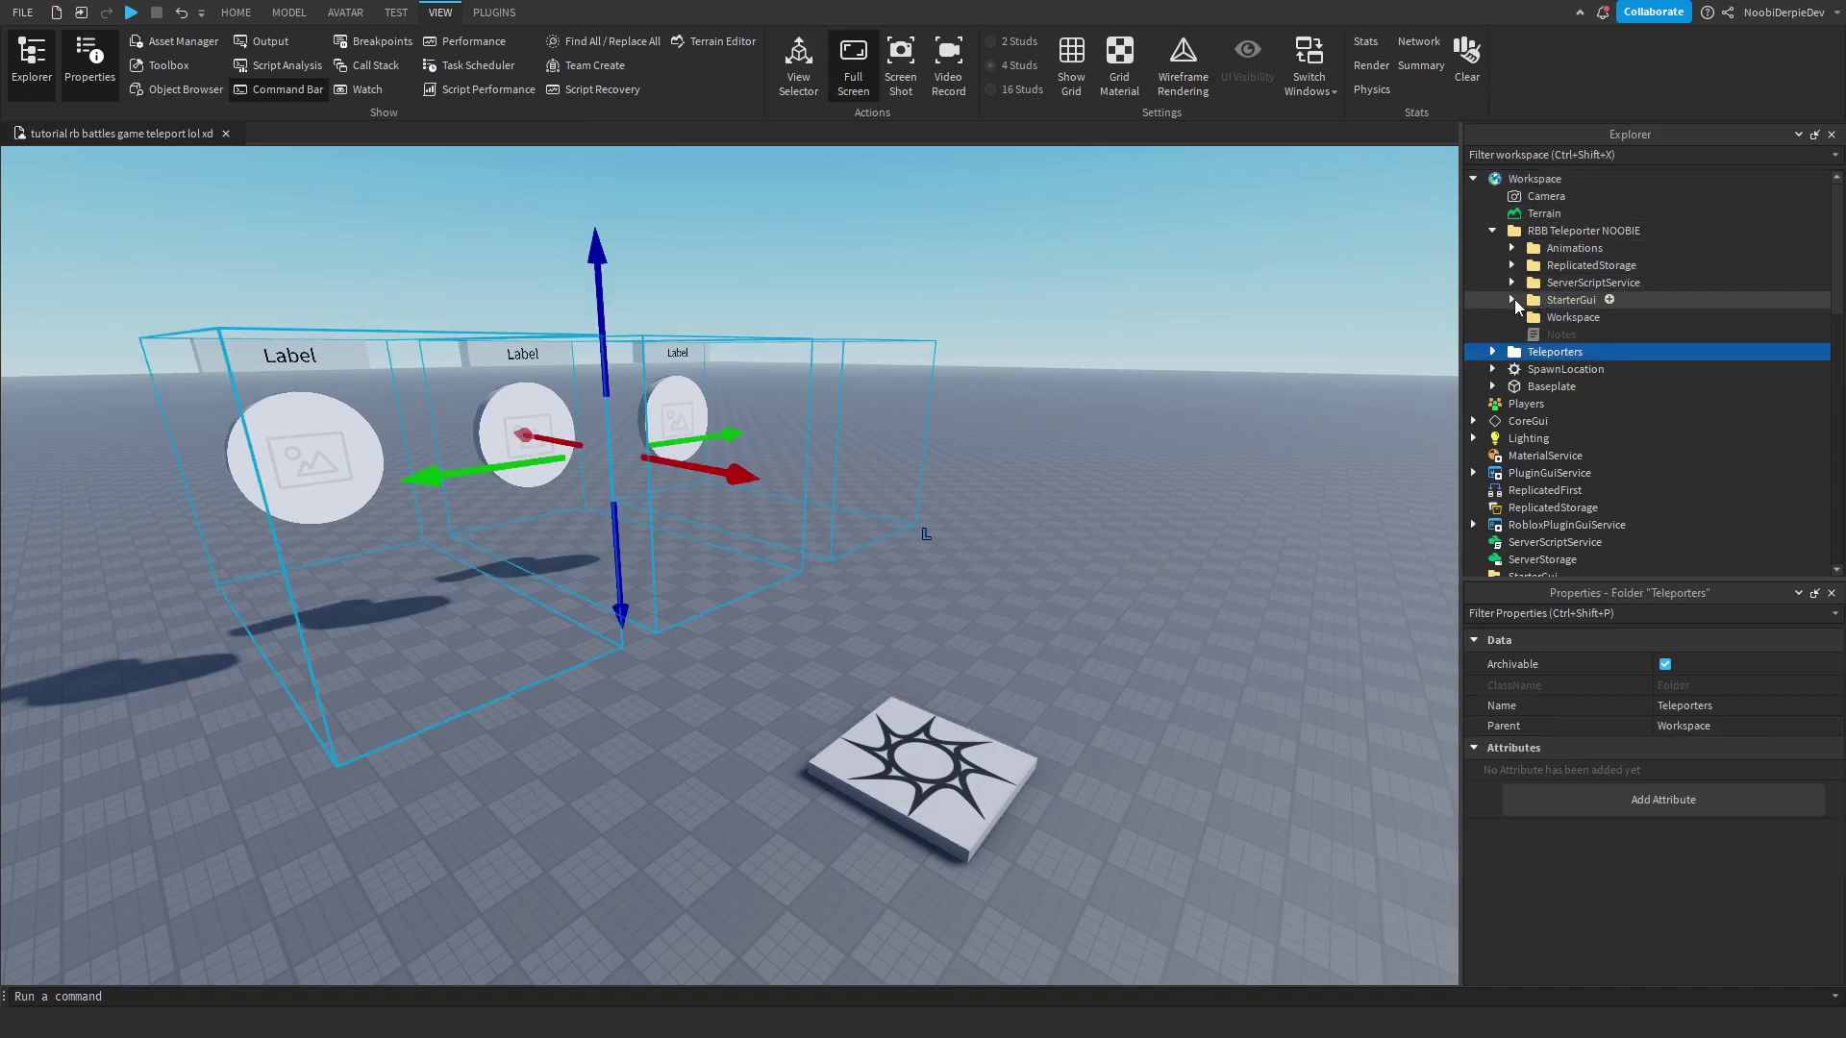
pyautogui.click(1512, 299)
pyautogui.moveTo(1559, 315); pyautogui.dragTo(1528, 546)
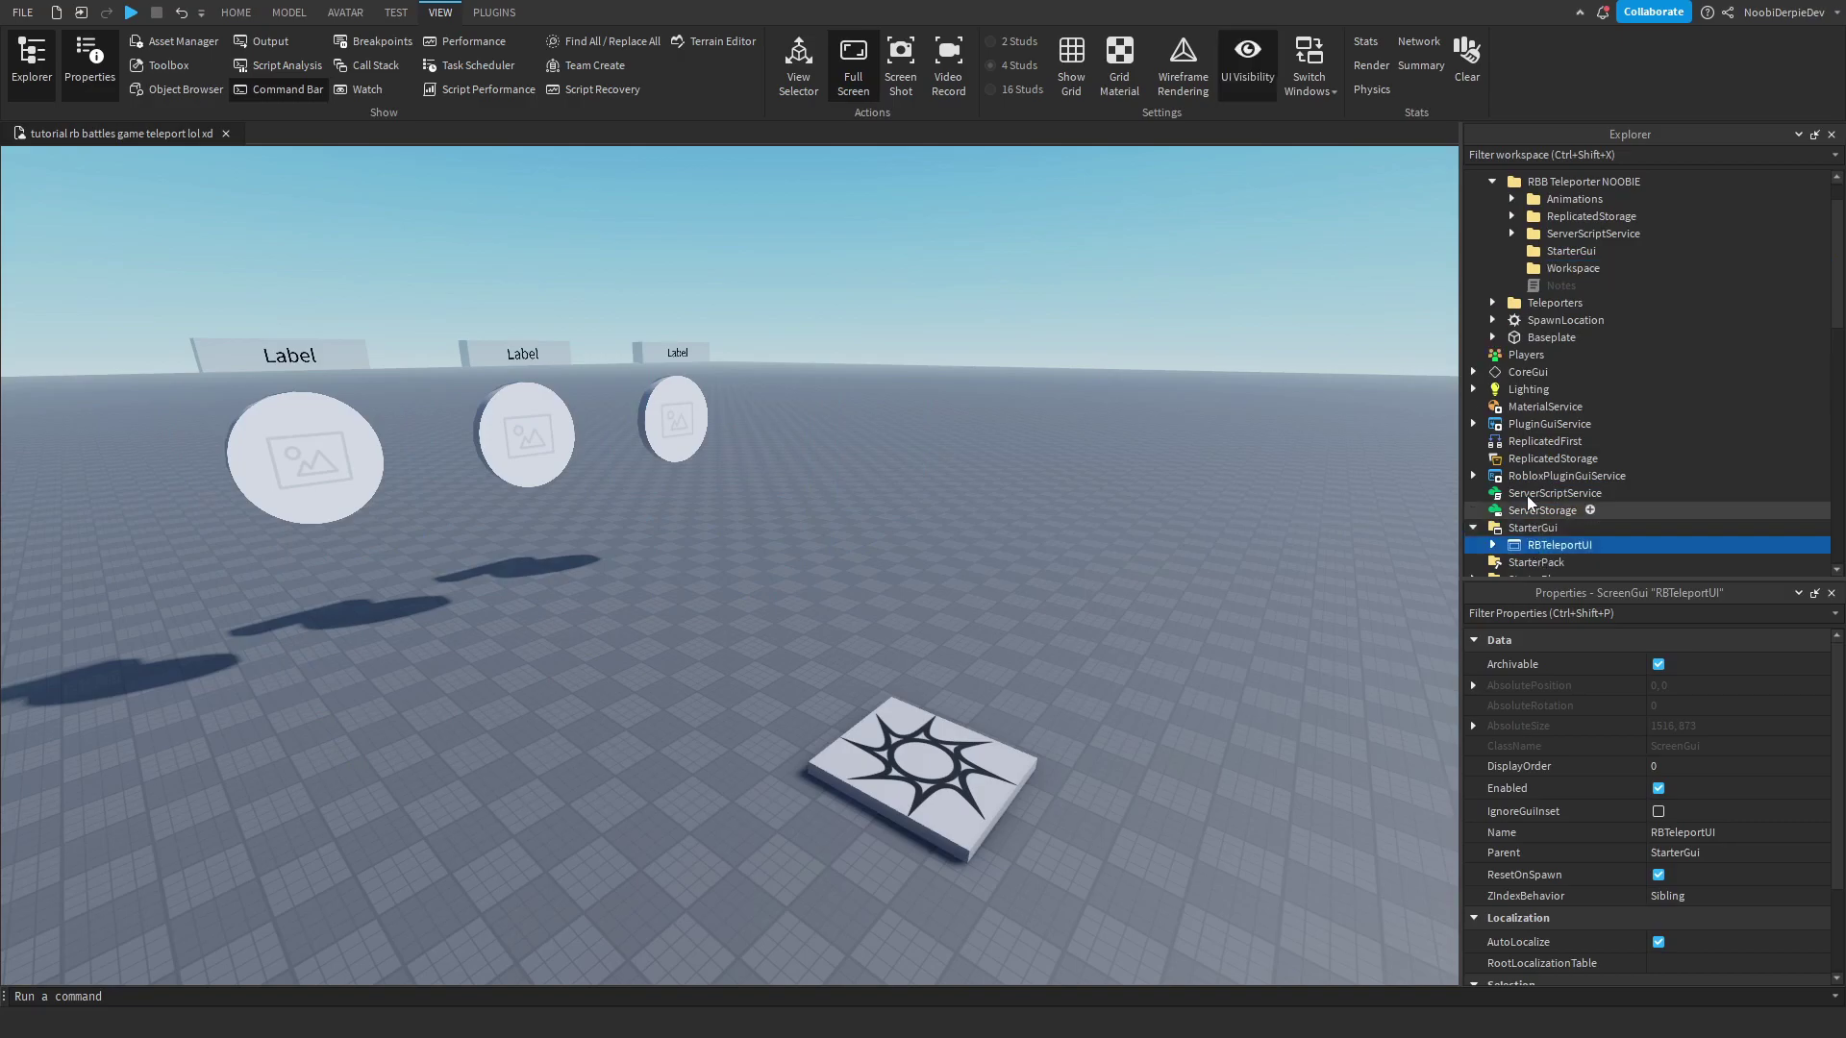
# Move the model's Server script into the main ServerScriptService and its RBTeleport event into the main ReplicatedStorage
pyautogui.scroll(1, 1526, 404)
pyautogui.click(1512, 282)
pyautogui.moveTo(1581, 300); pyautogui.dragTo(1554, 557)
pyautogui.click(1525, 264)
pyautogui.click(1512, 265)
pyautogui.moveTo(1590, 280); pyautogui.dragTo(1552, 524)
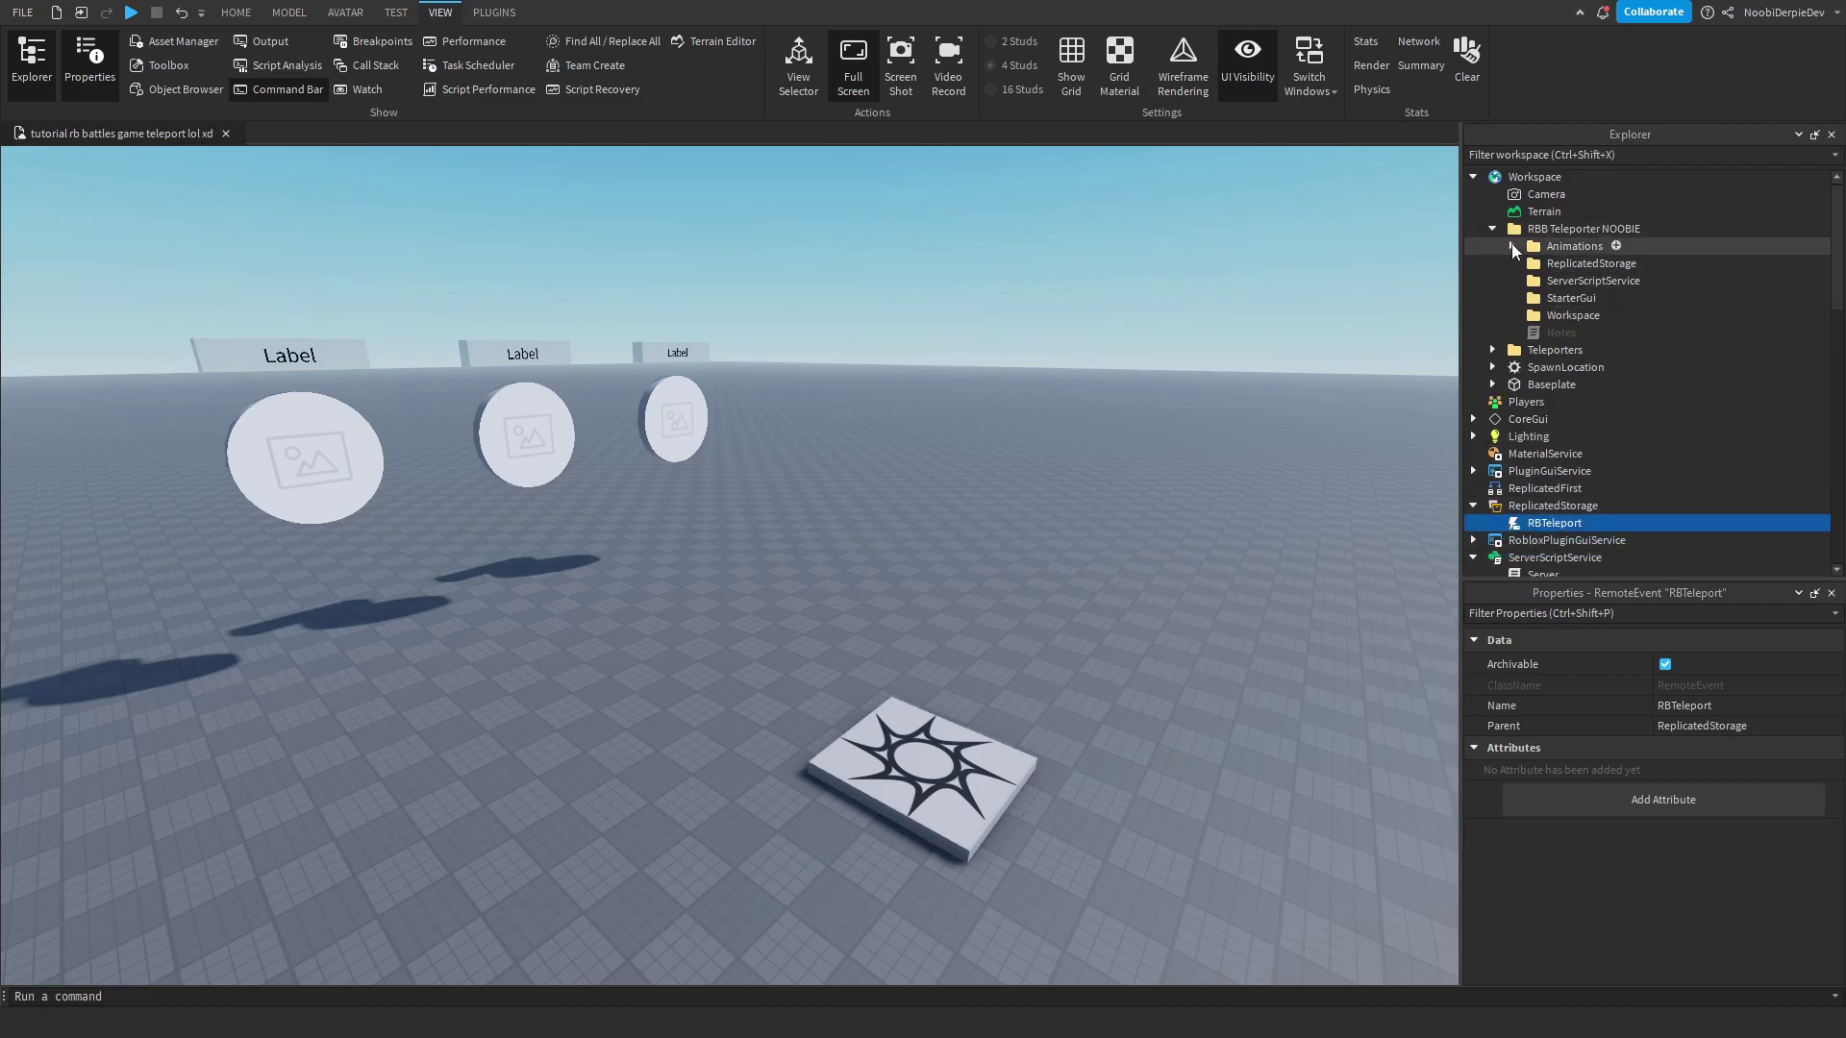
# Delete the emptied ReplicatedStorage, ServerScriptService, StarterGui and Workspace folders inside RBB Teleporter NOOBIE
pyautogui.click(1538, 263)
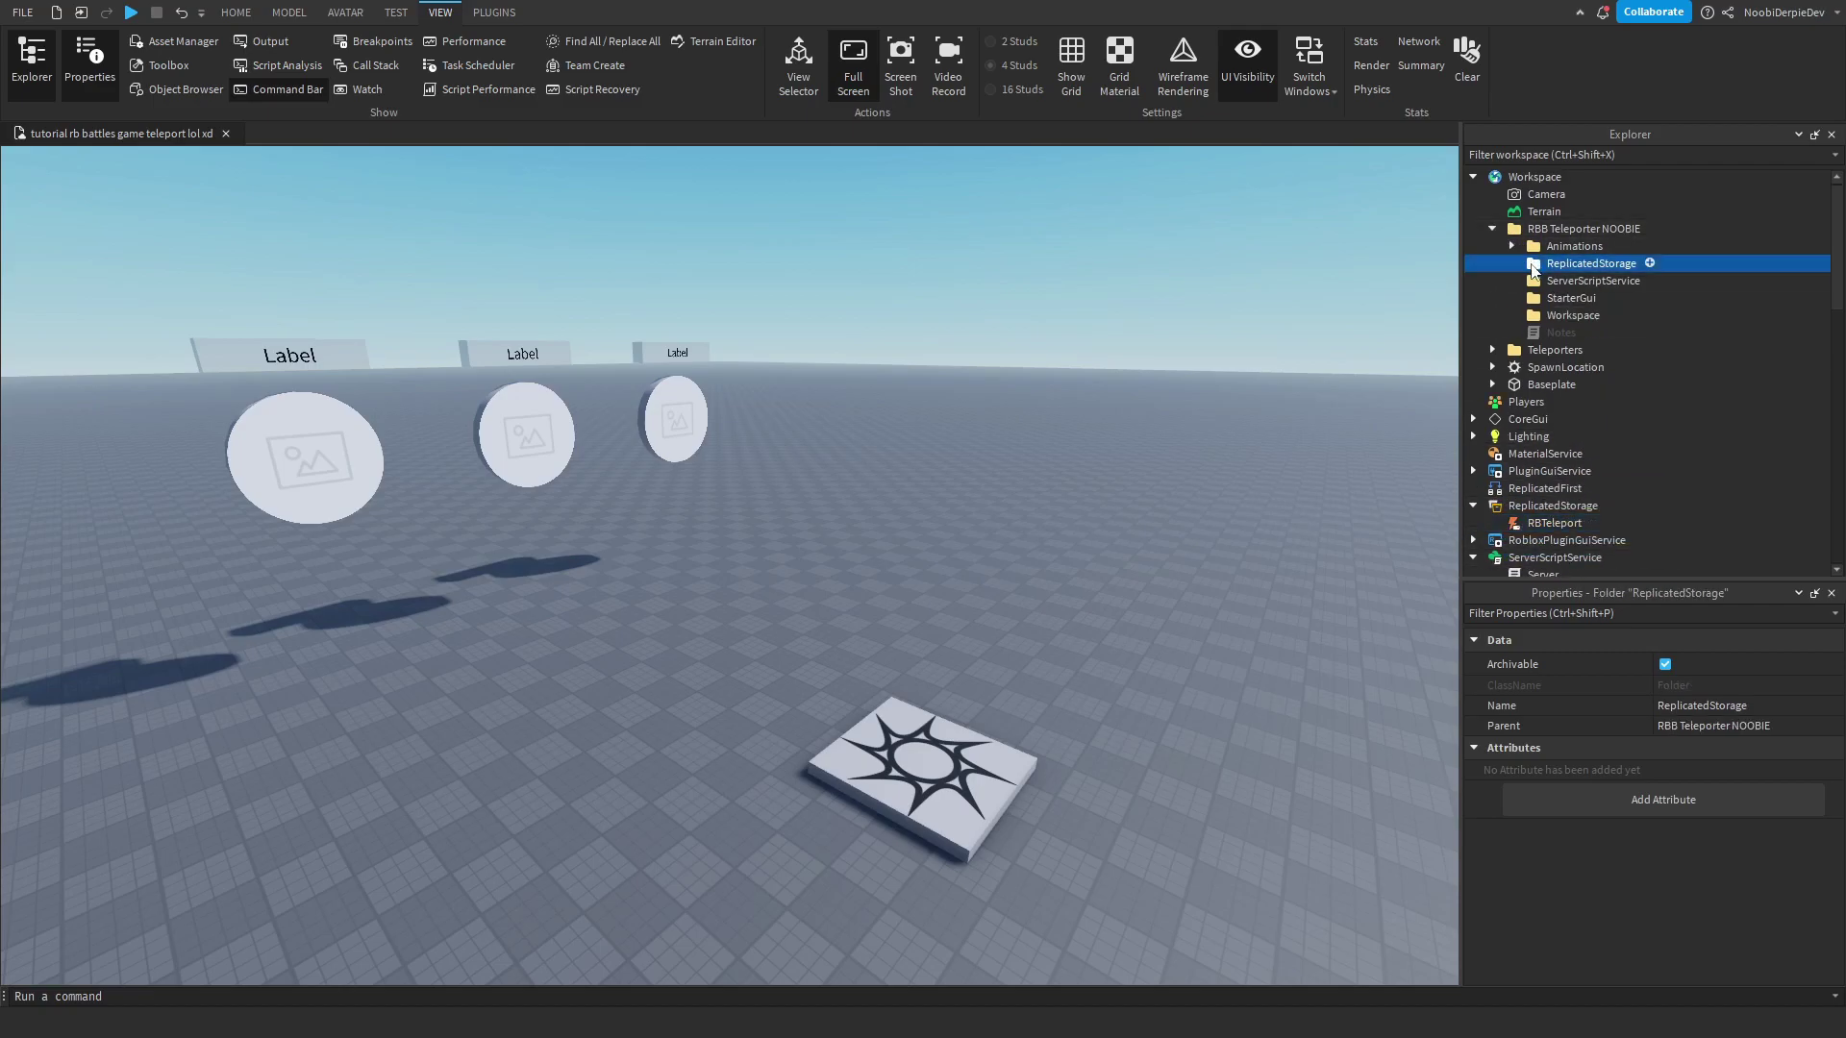
pyautogui.press('Delete')
pyautogui.click(1544, 274)
pyautogui.press('Delete')
pyautogui.click(1553, 263)
pyautogui.press('Delete')
pyautogui.click(1556, 265)
pyautogui.press('Delete')
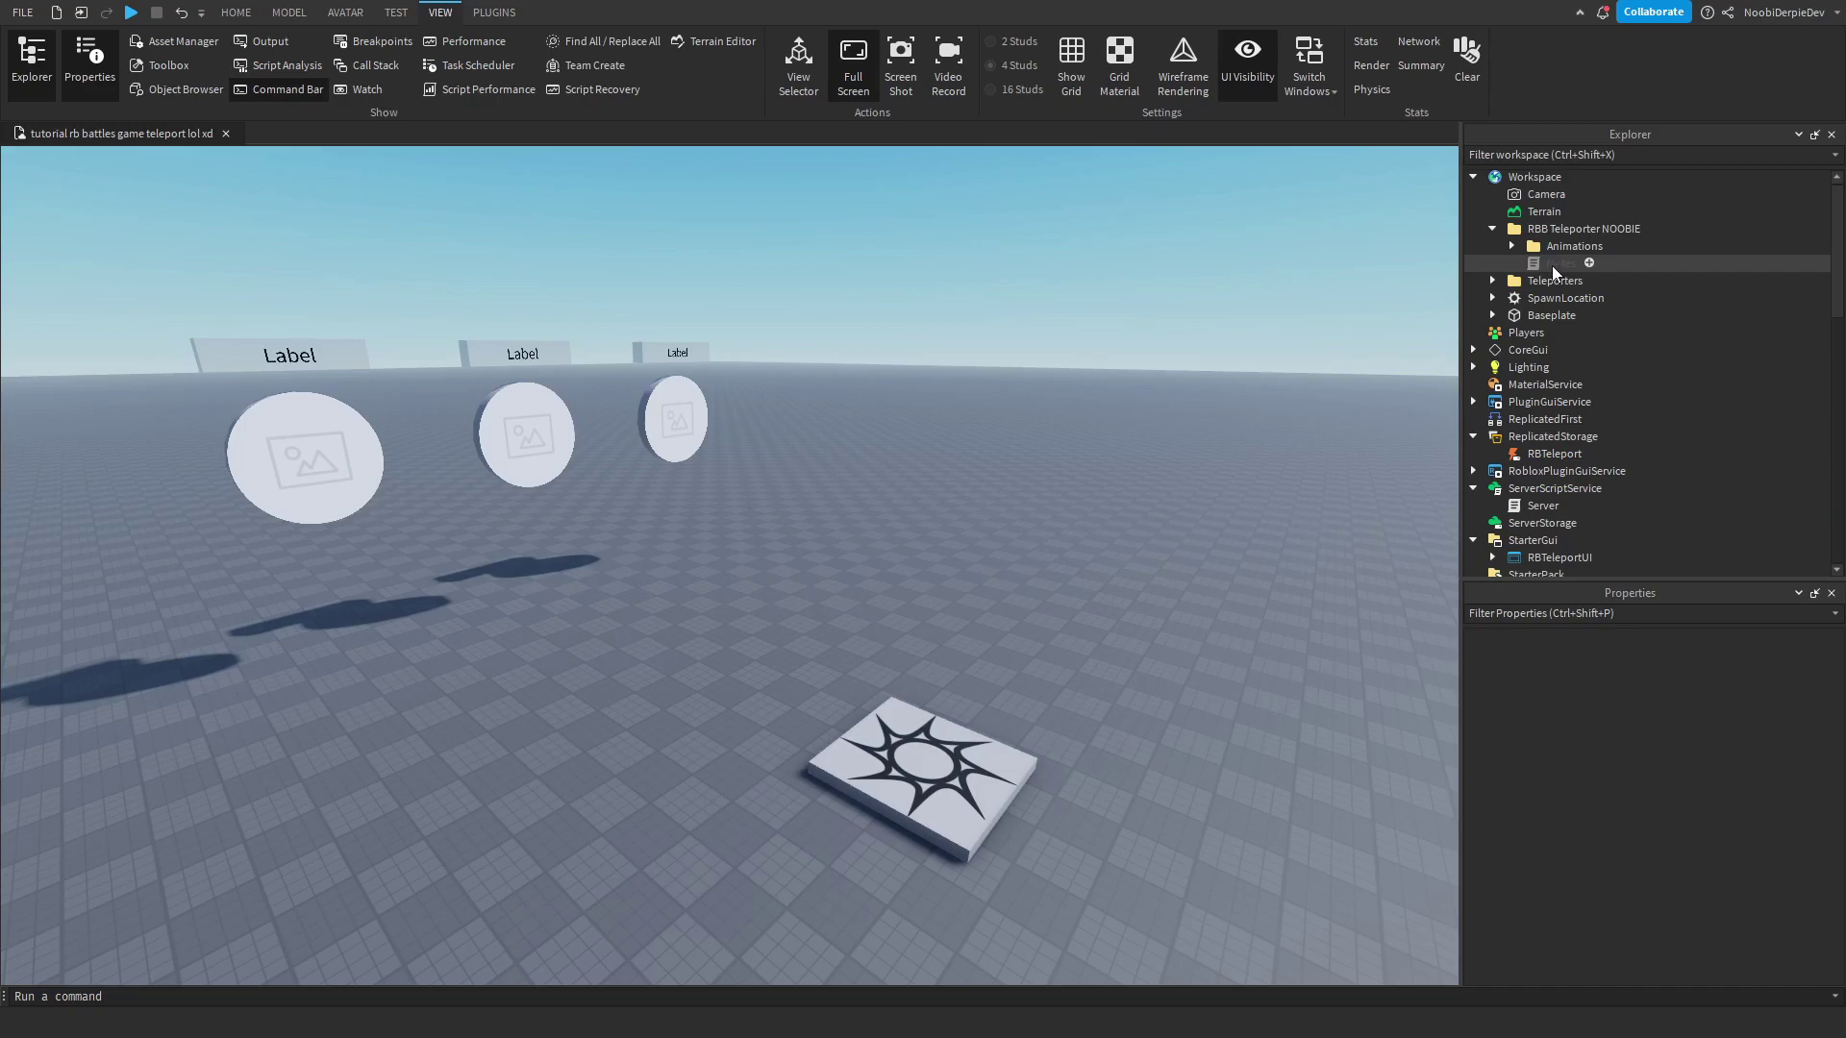
# Open the Notes script in RBB Teleporter NOOBIE to read it, and return to the place's 3D view
pyautogui.doubleClick(1552, 266)
pyautogui.moveTo(321, 168); pyautogui.dragTo(577, 199)
pyautogui.click(120, 134)
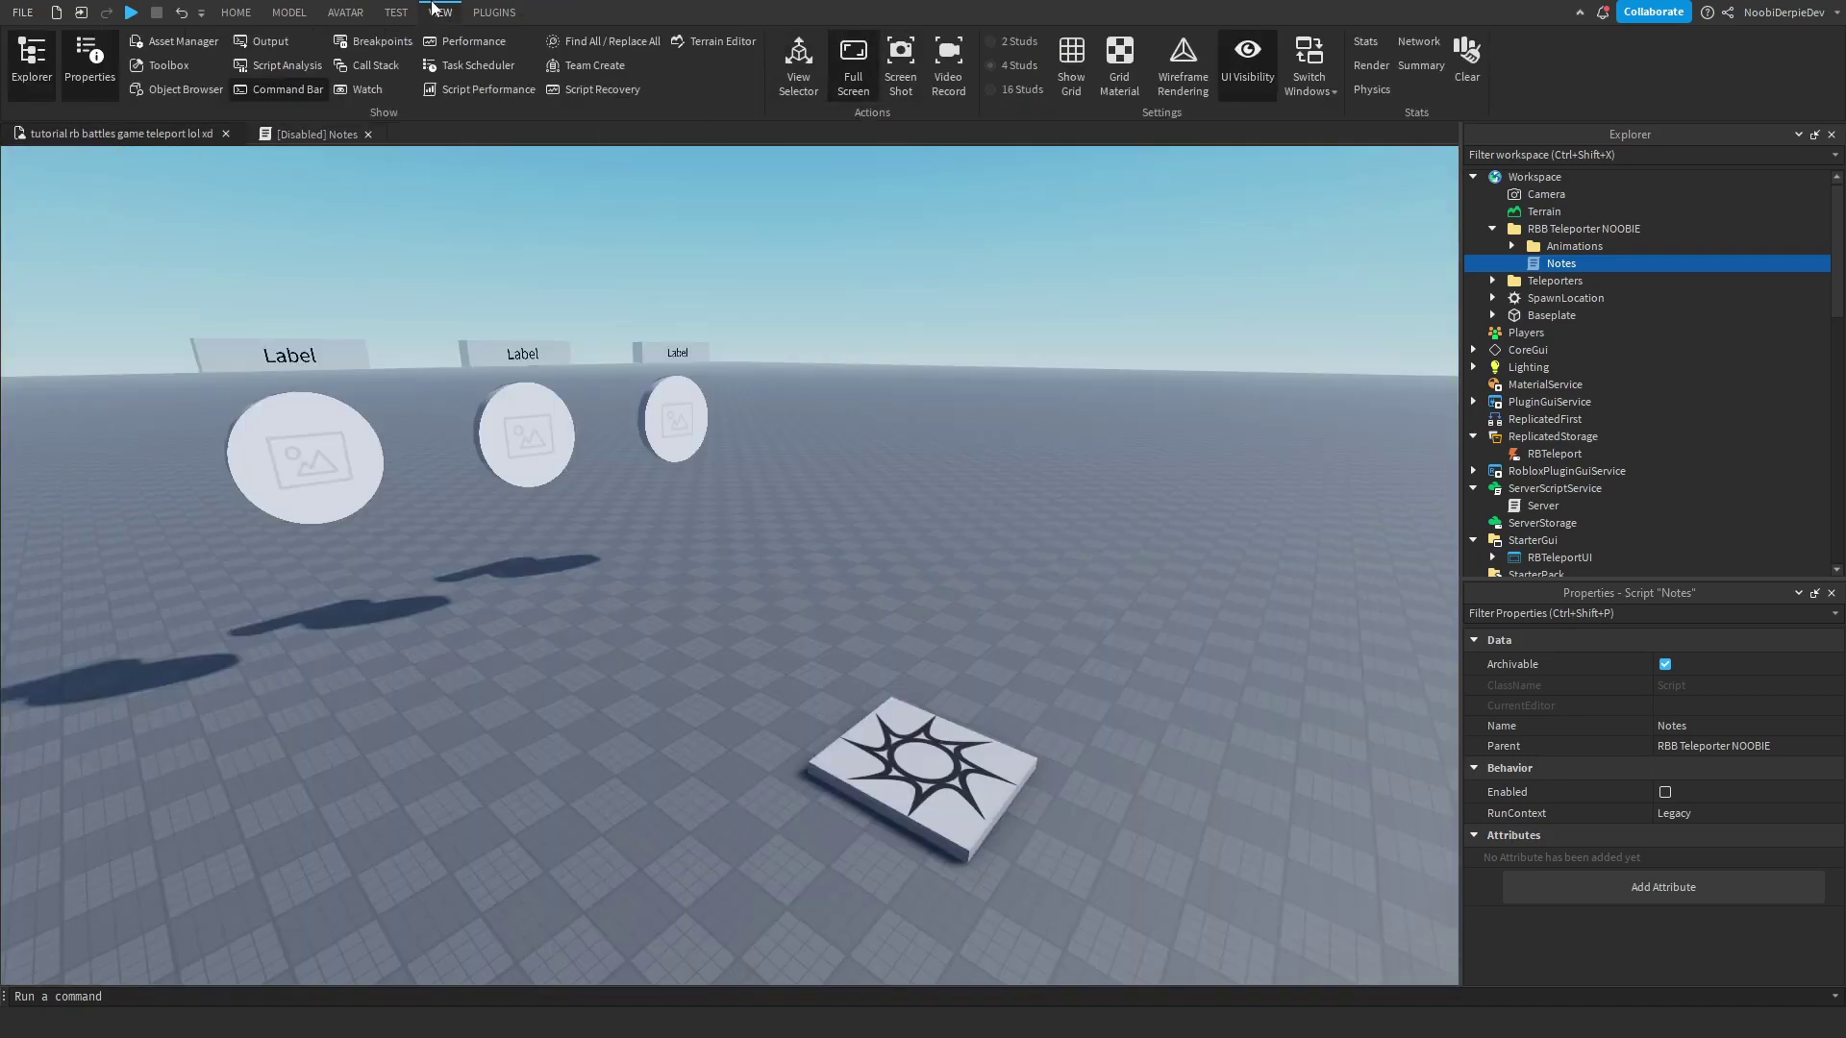
# Enable Allow Third Party Teleports in the game's security settings and save the change
pyautogui.click(237, 11)
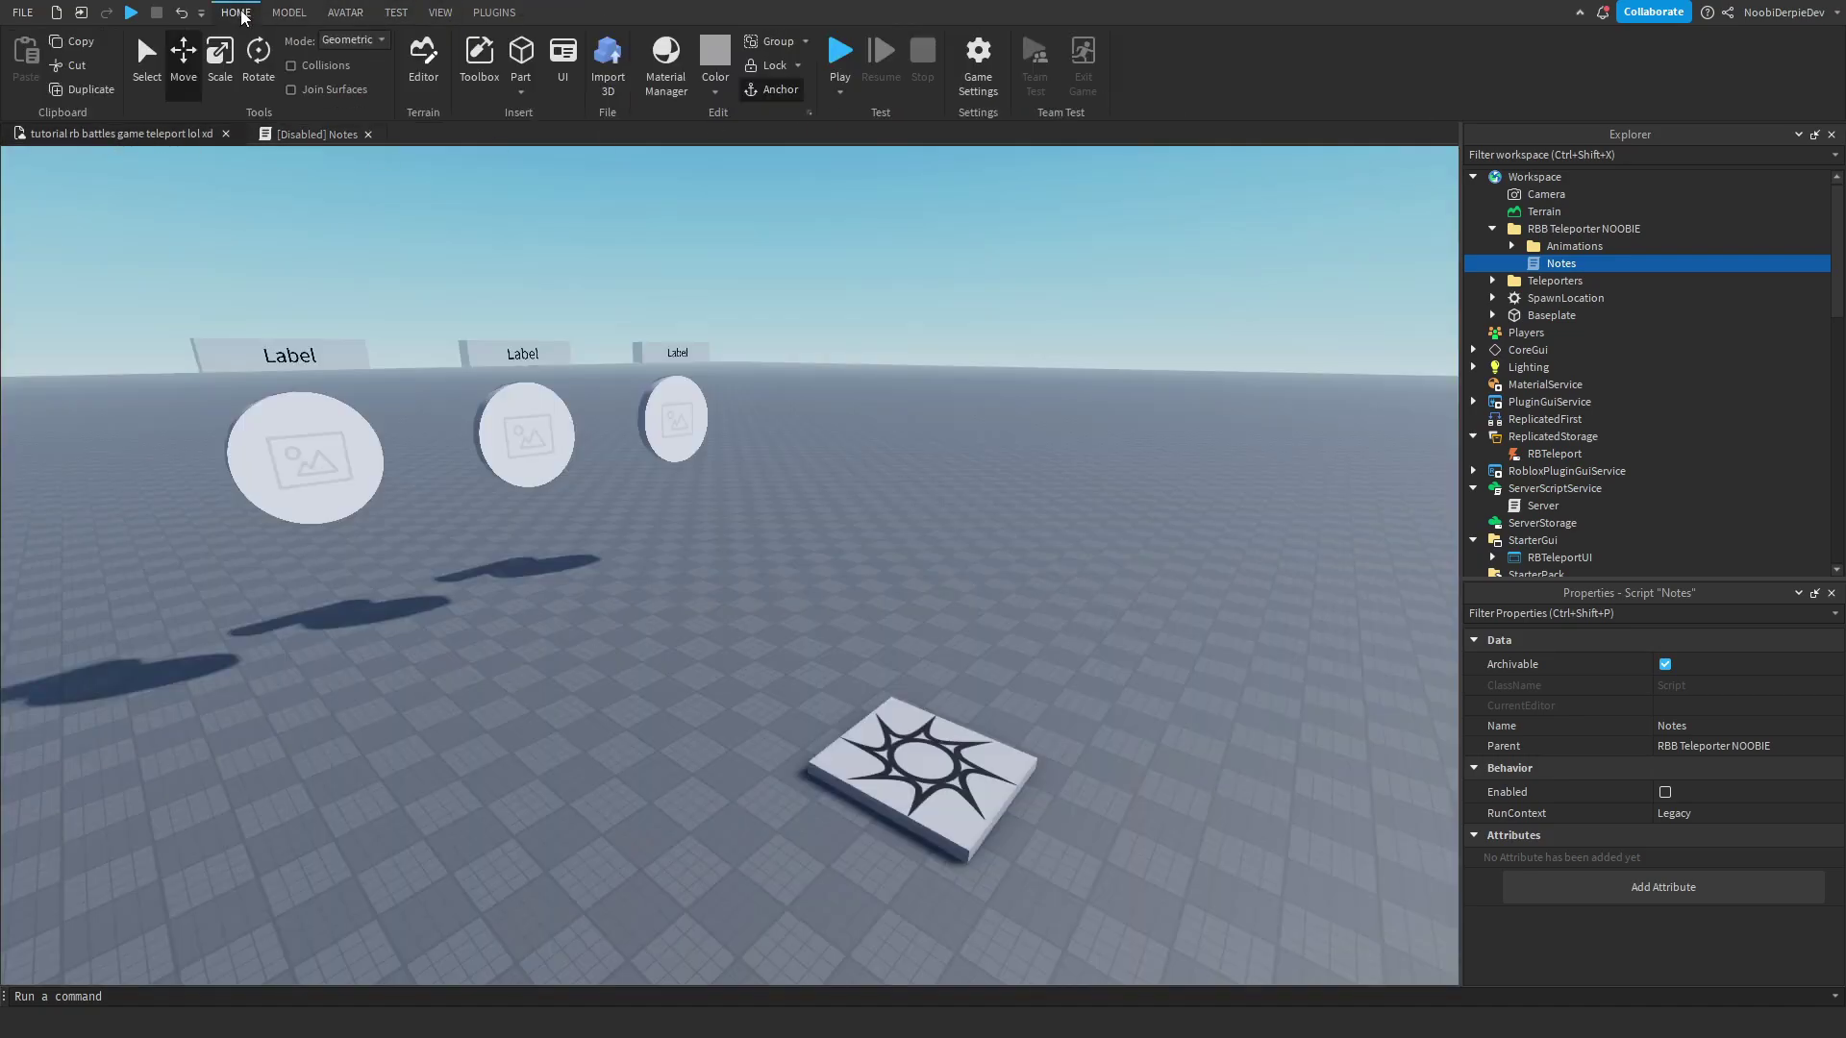
pyautogui.click(989, 87)
pyautogui.click(554, 382)
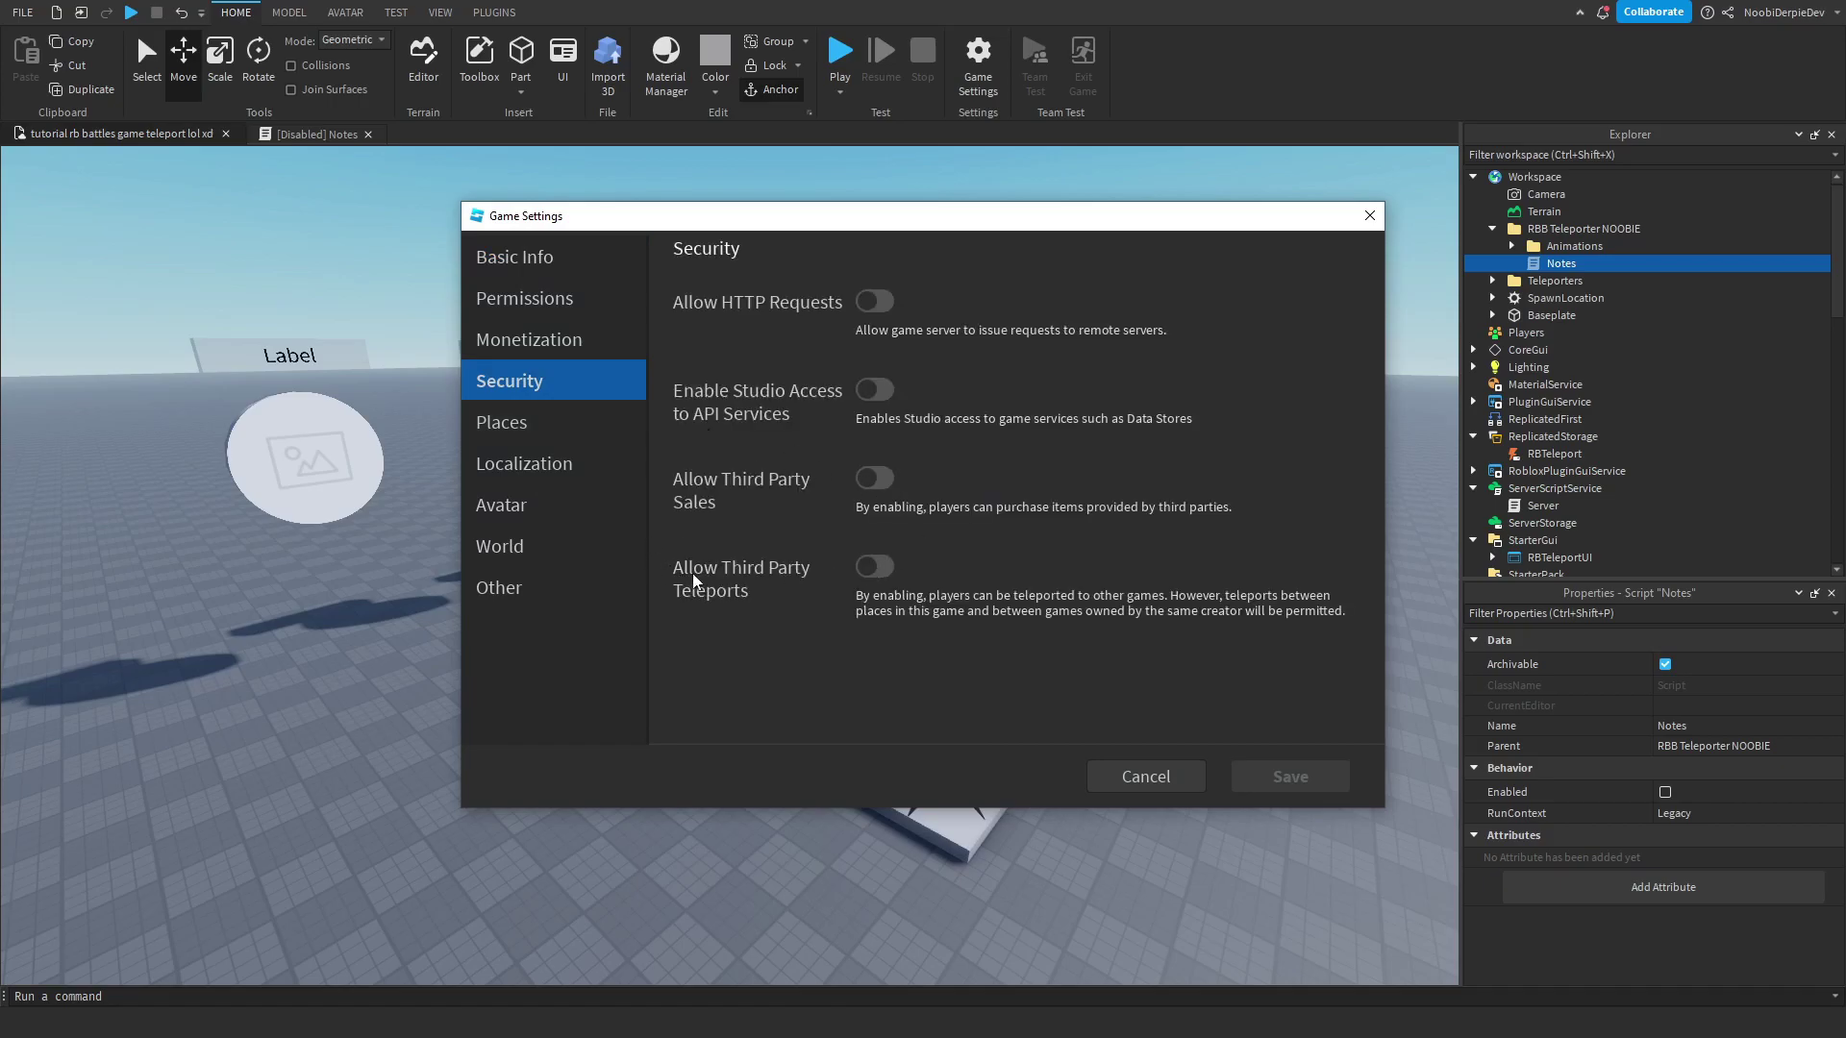
pyautogui.click(874, 567)
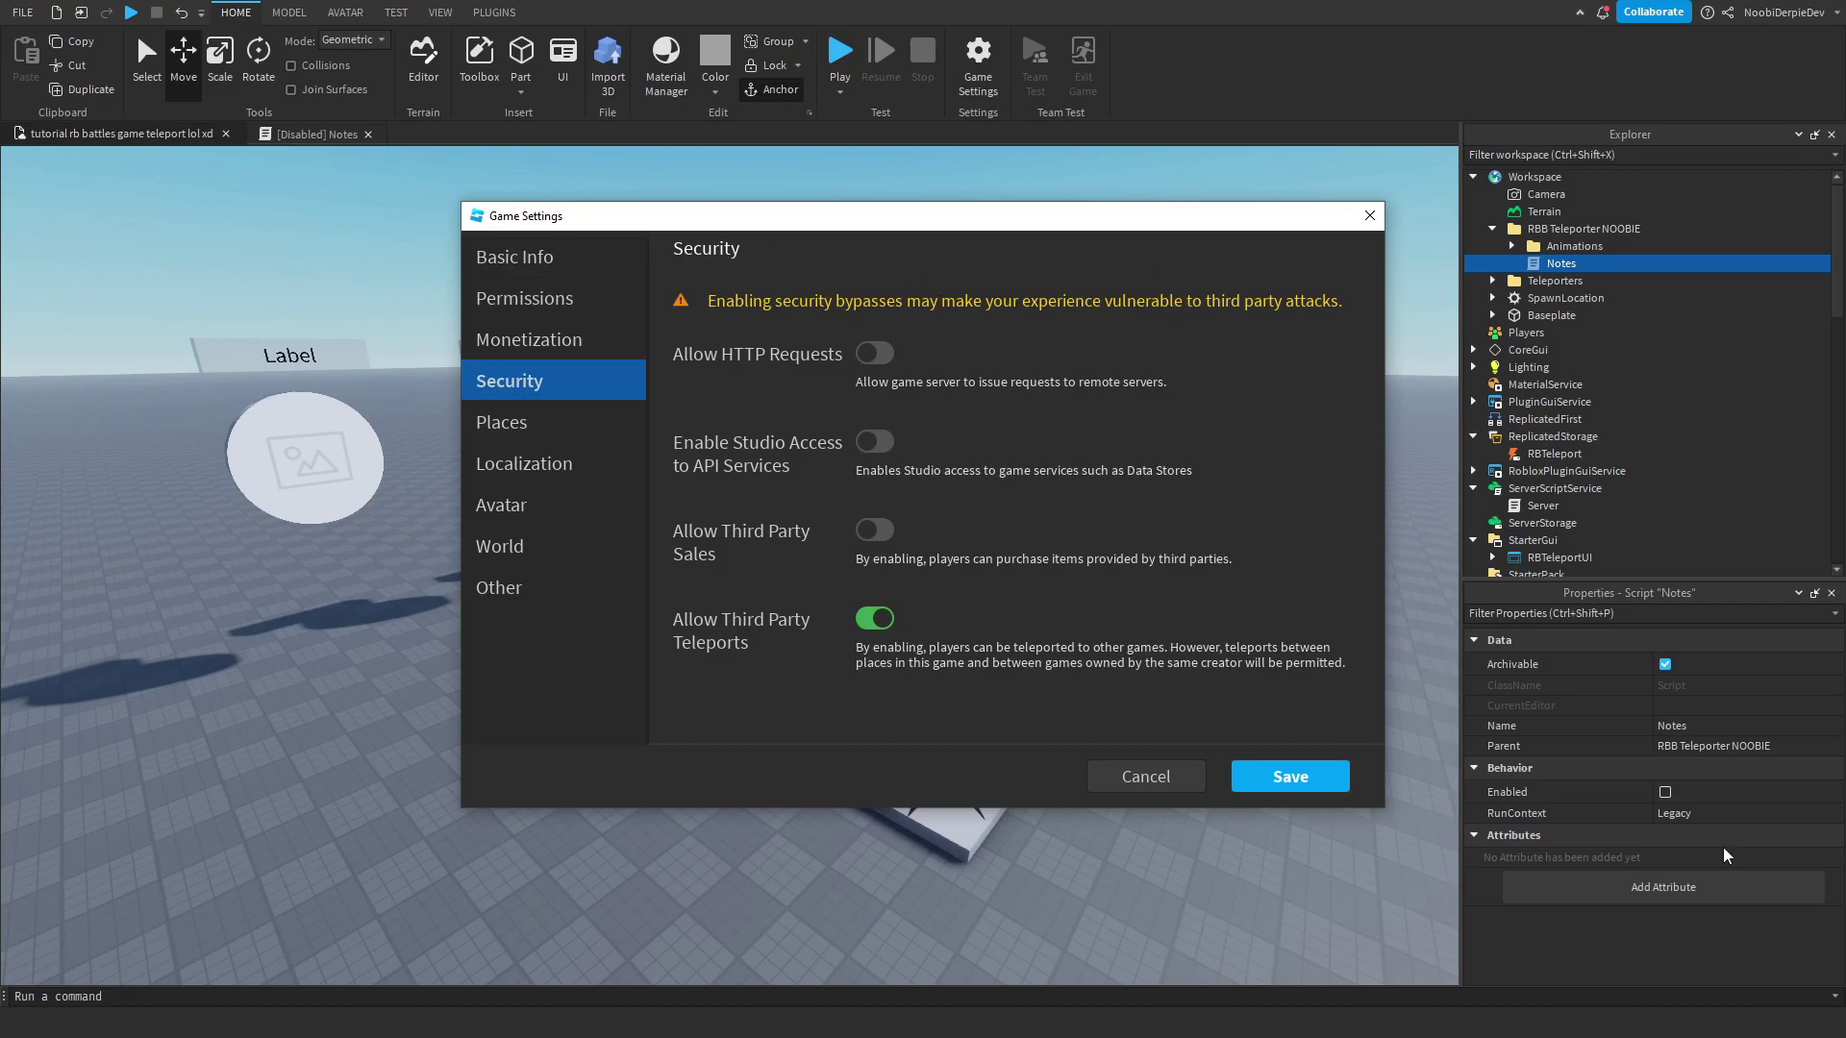
pyautogui.click(1250, 777)
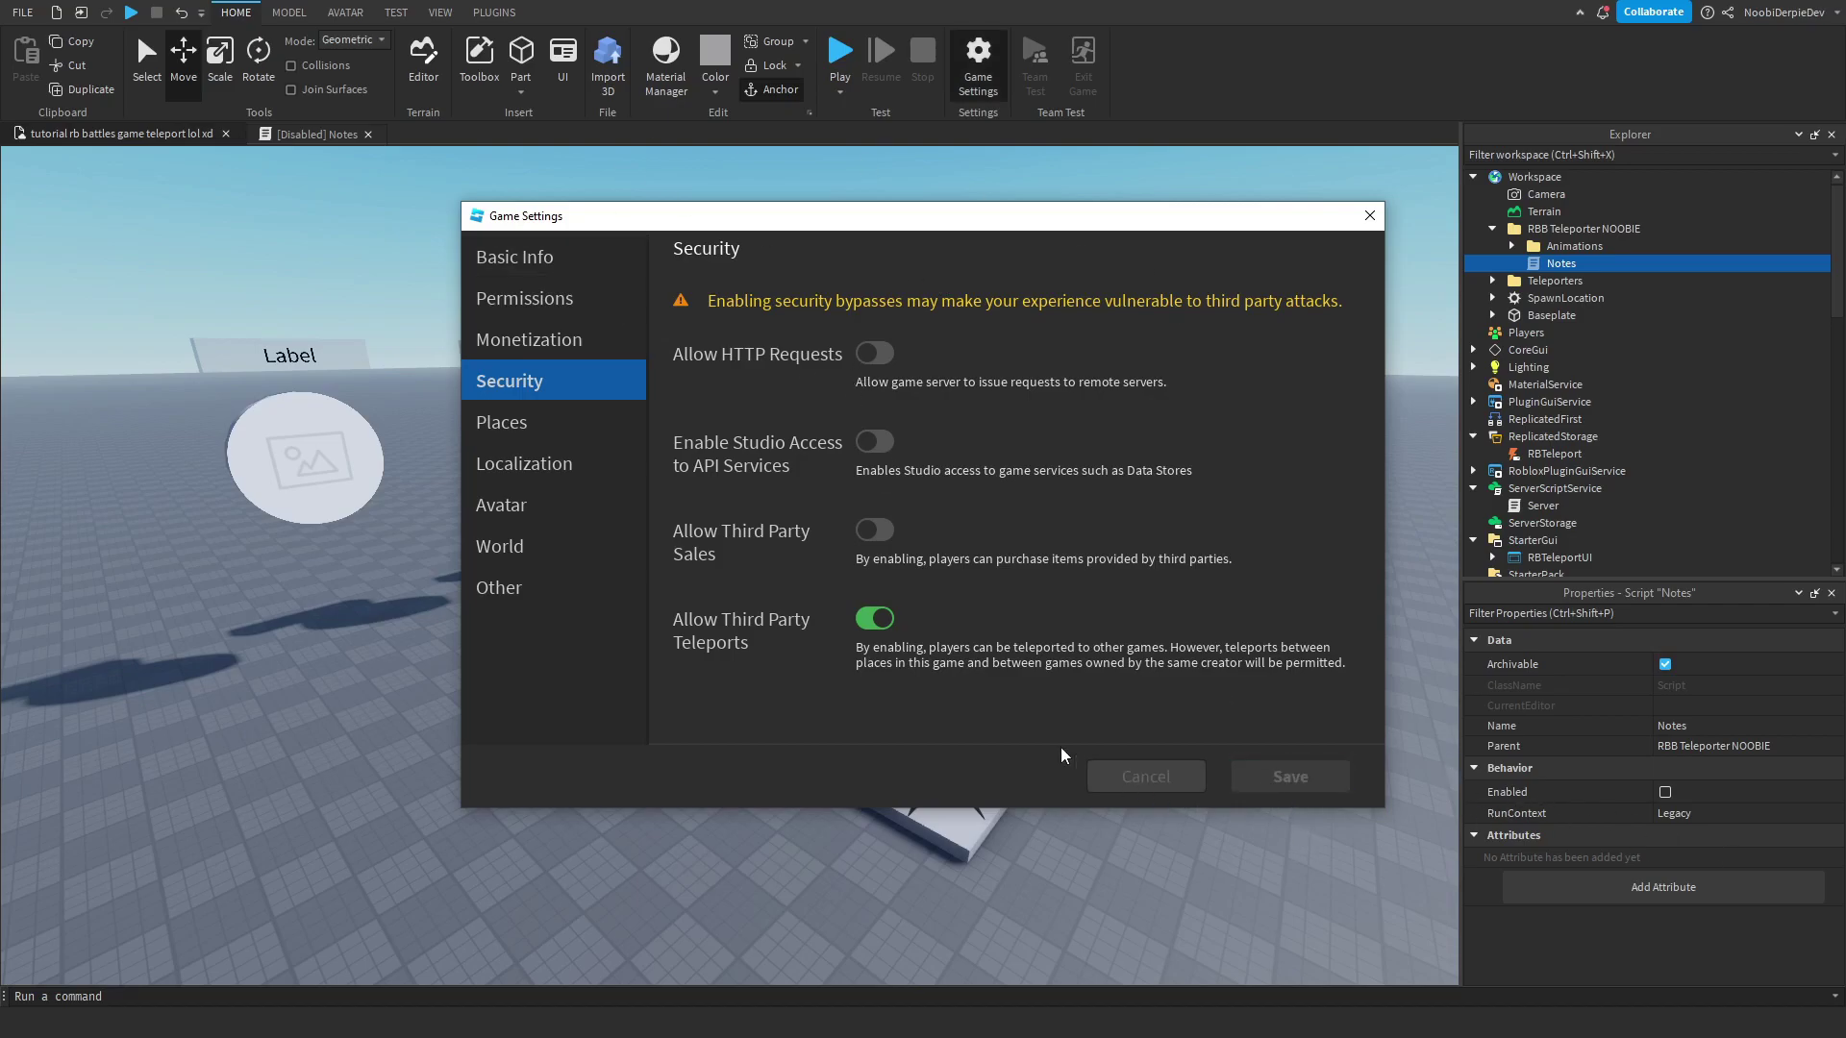
# Reread the animation upload line in the Notes script, and delete the script from RBB Teleporter NOOBIE
pyautogui.doubleClick(1550, 272)
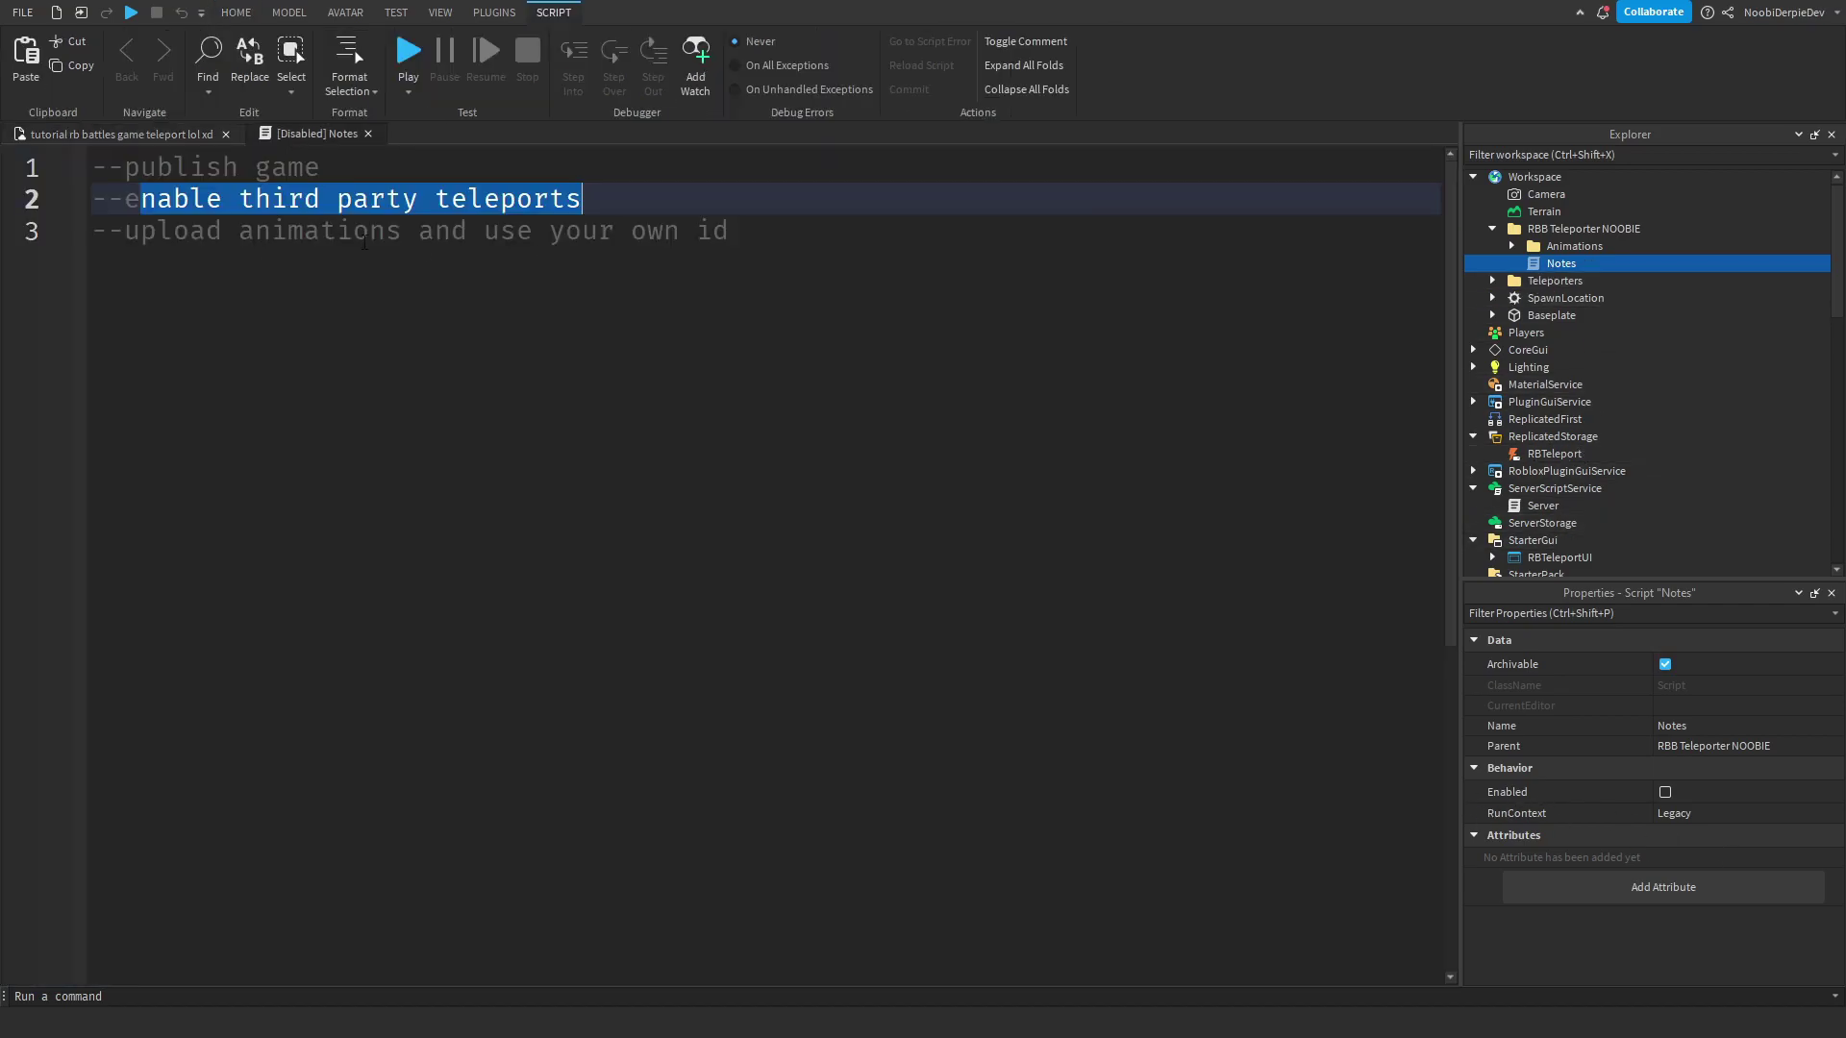
pyautogui.moveTo(141, 231); pyautogui.dragTo(630, 231)
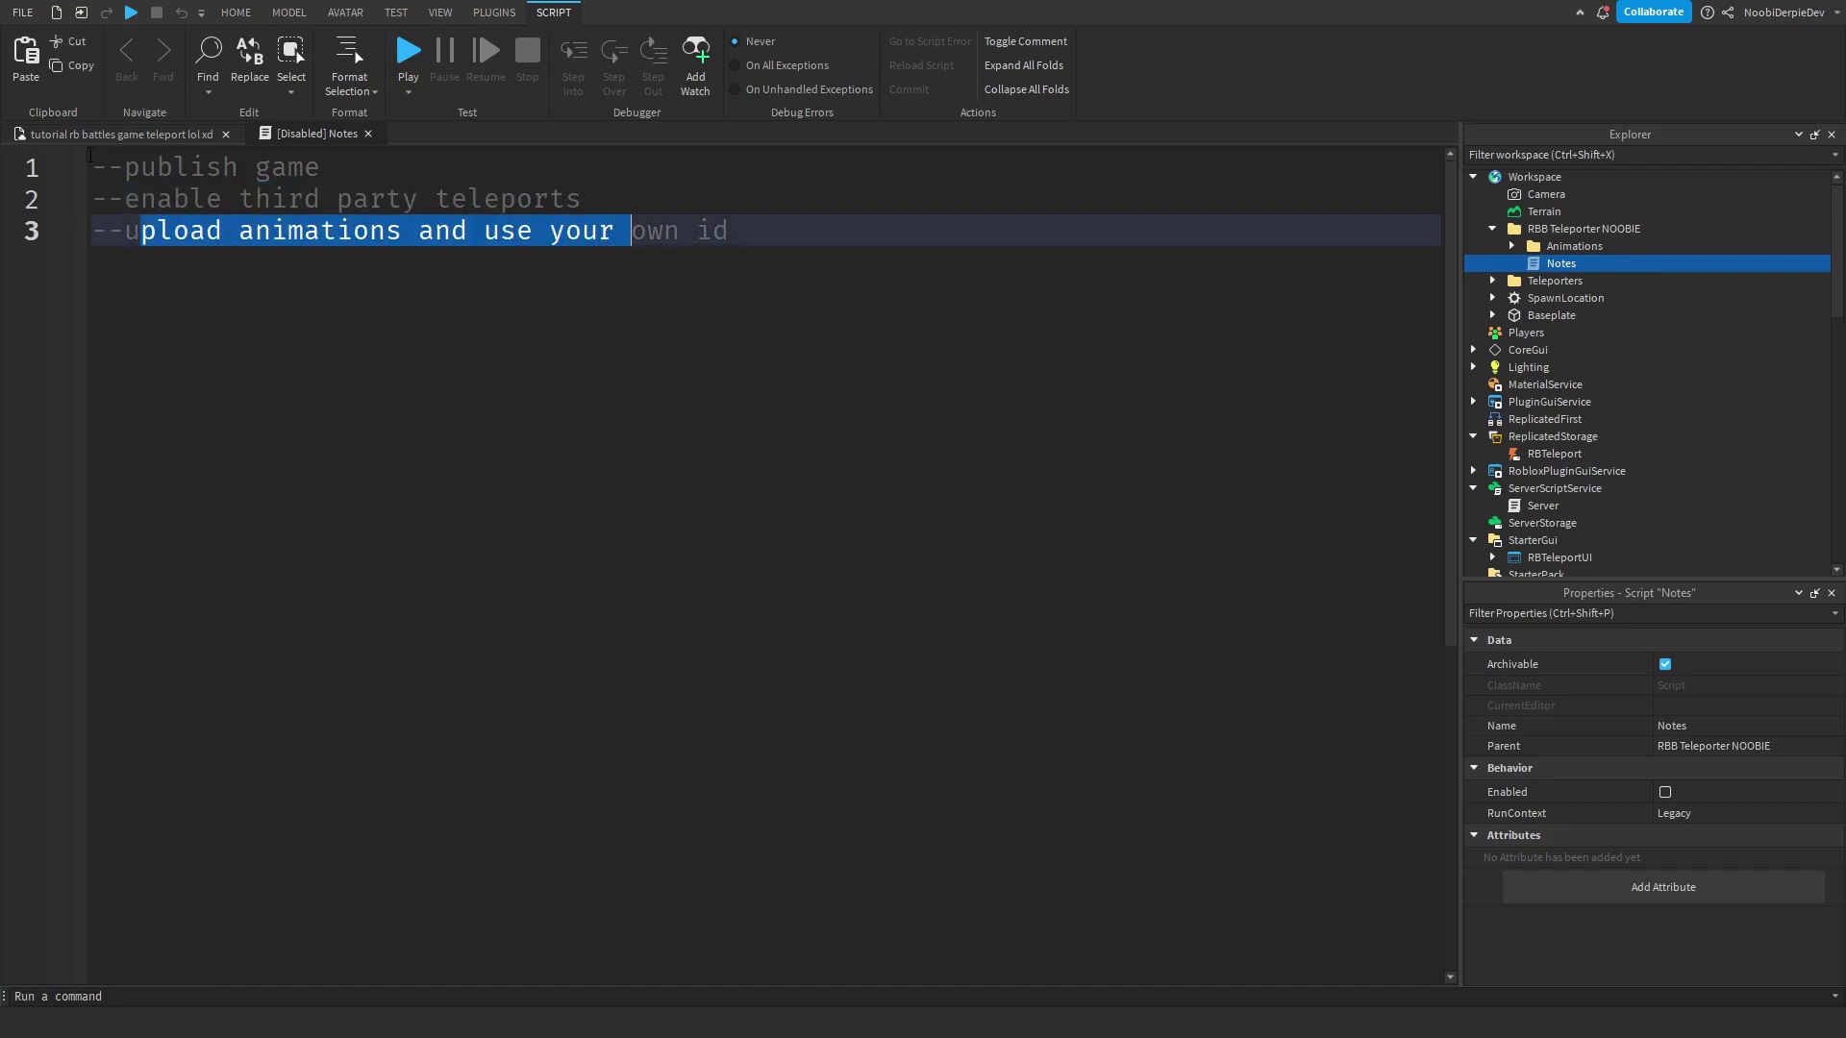
pyautogui.click(91, 136)
pyautogui.click(369, 134)
pyautogui.click(1547, 252)
pyautogui.click(1546, 261)
pyautogui.press('Delete')
# Expand RBTeleportUI in StarterGui and examine its Client script and the Enter animation inside it
pyautogui.scroll(-2, 1567, 274)
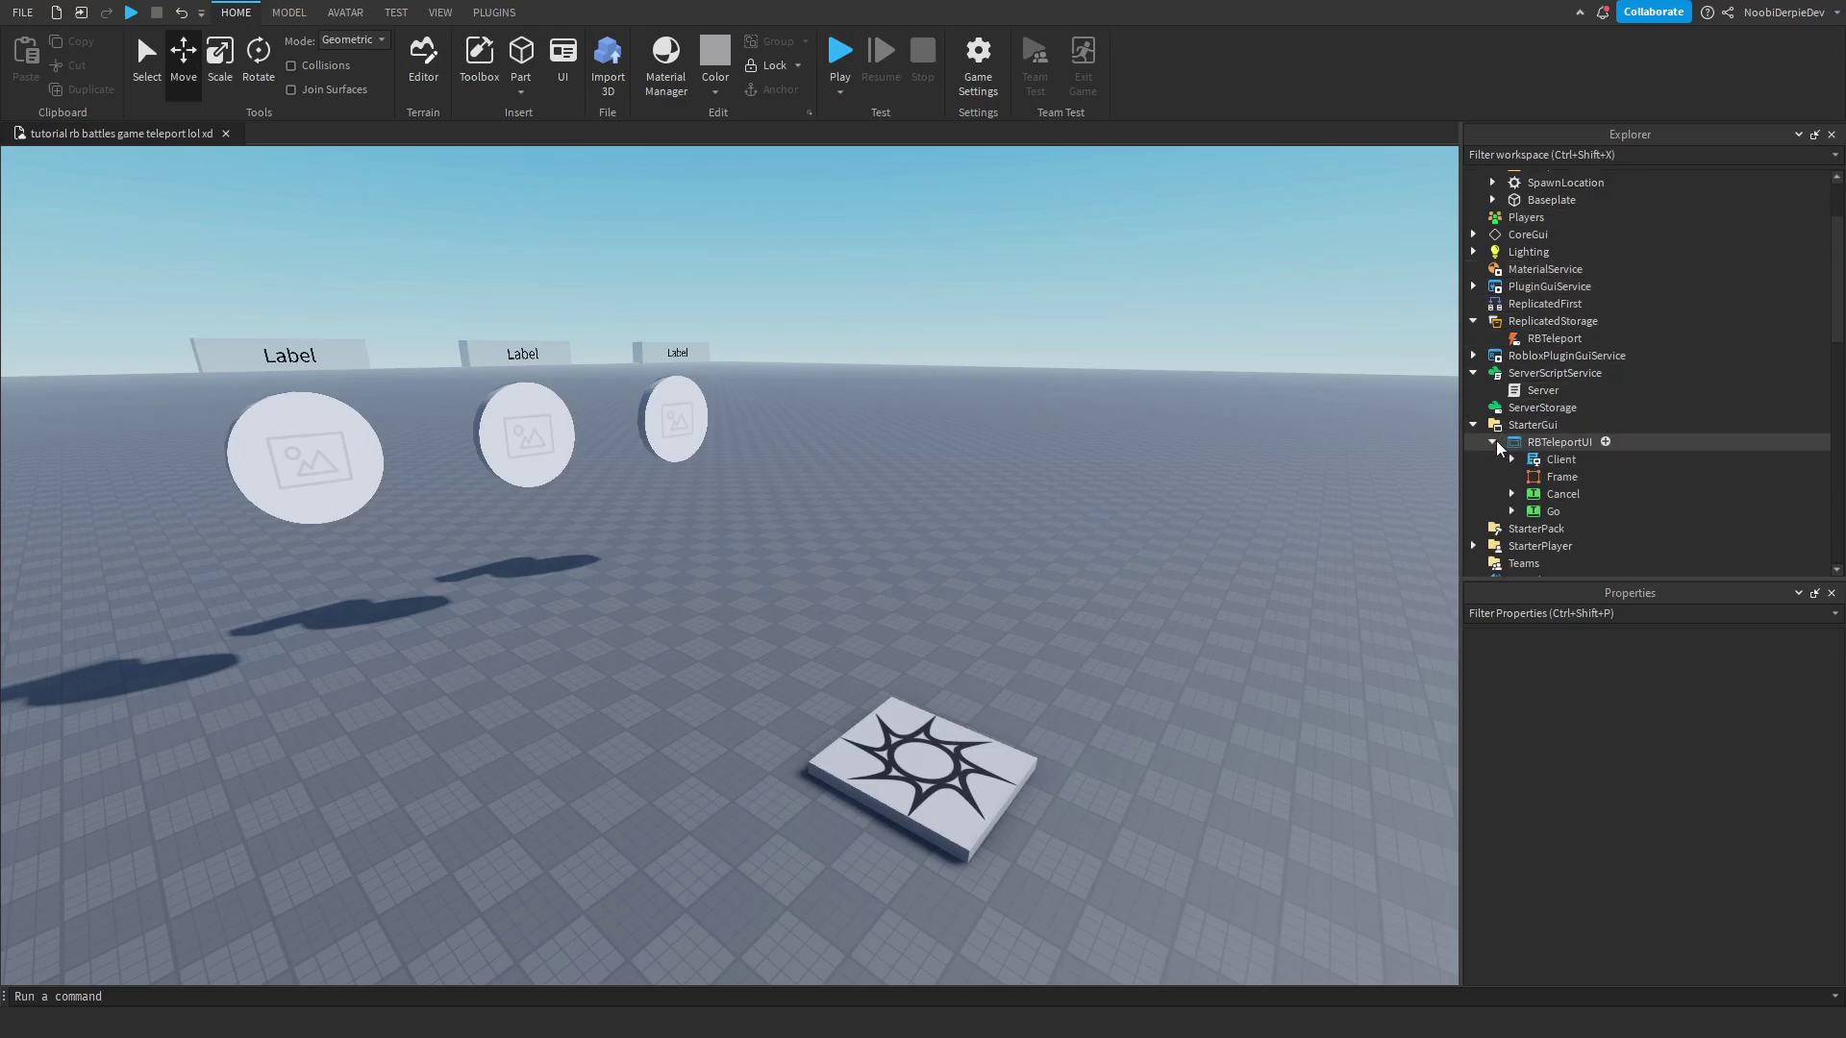
pyautogui.scroll(-2, 1496, 444)
pyautogui.click(1511, 361)
pyautogui.click(1548, 362)
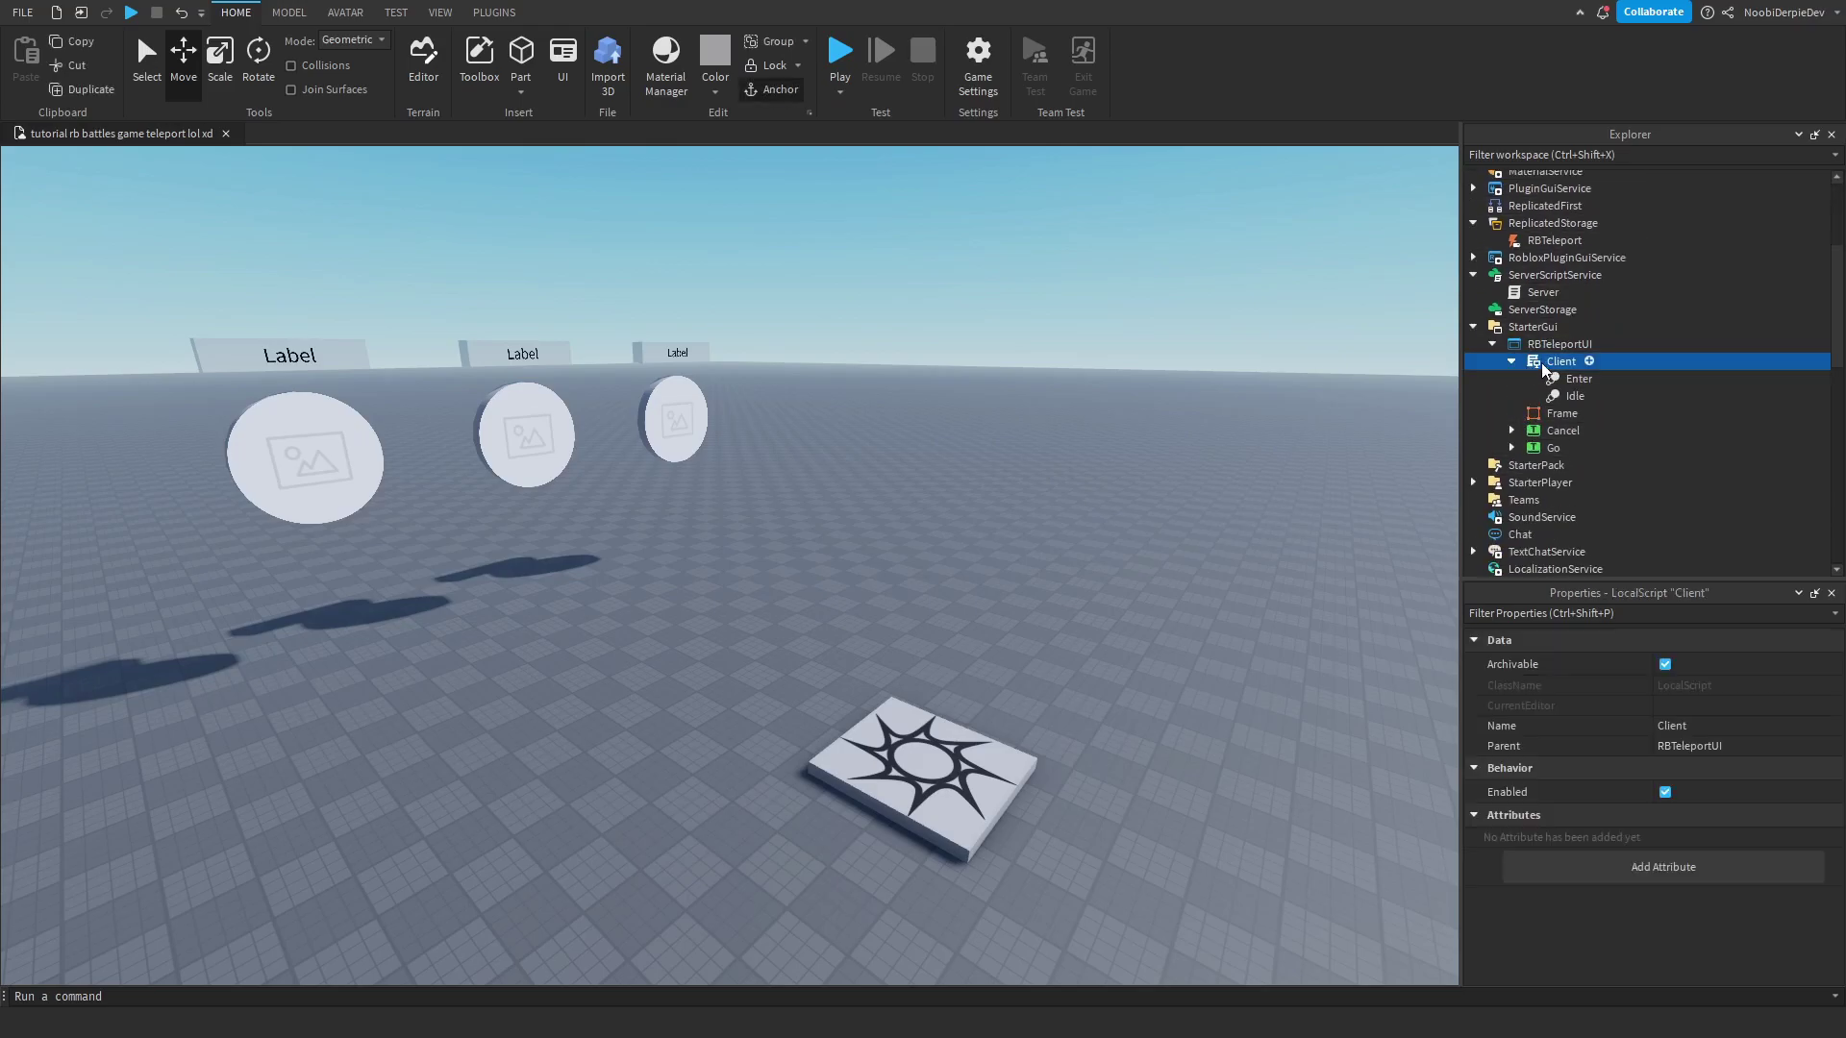
pyautogui.doubleClick(1544, 365)
pyautogui.click(325, 135)
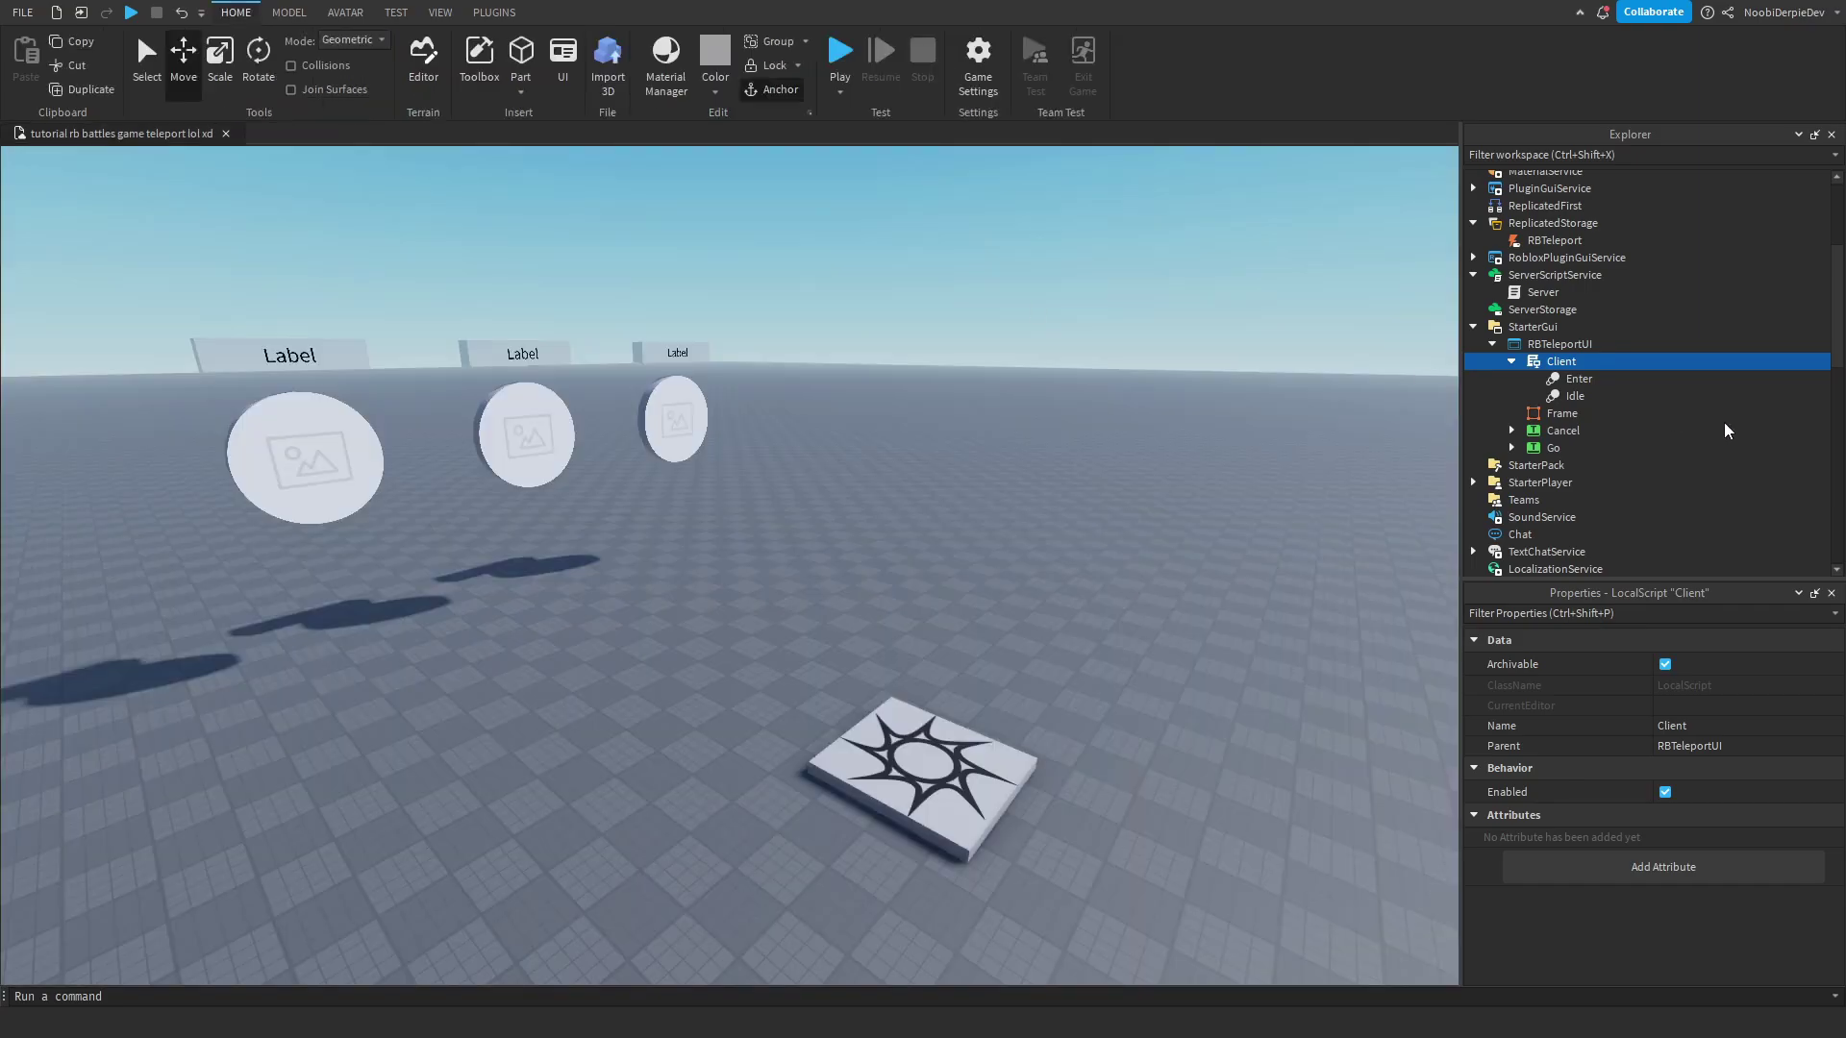
pyautogui.click(1567, 380)
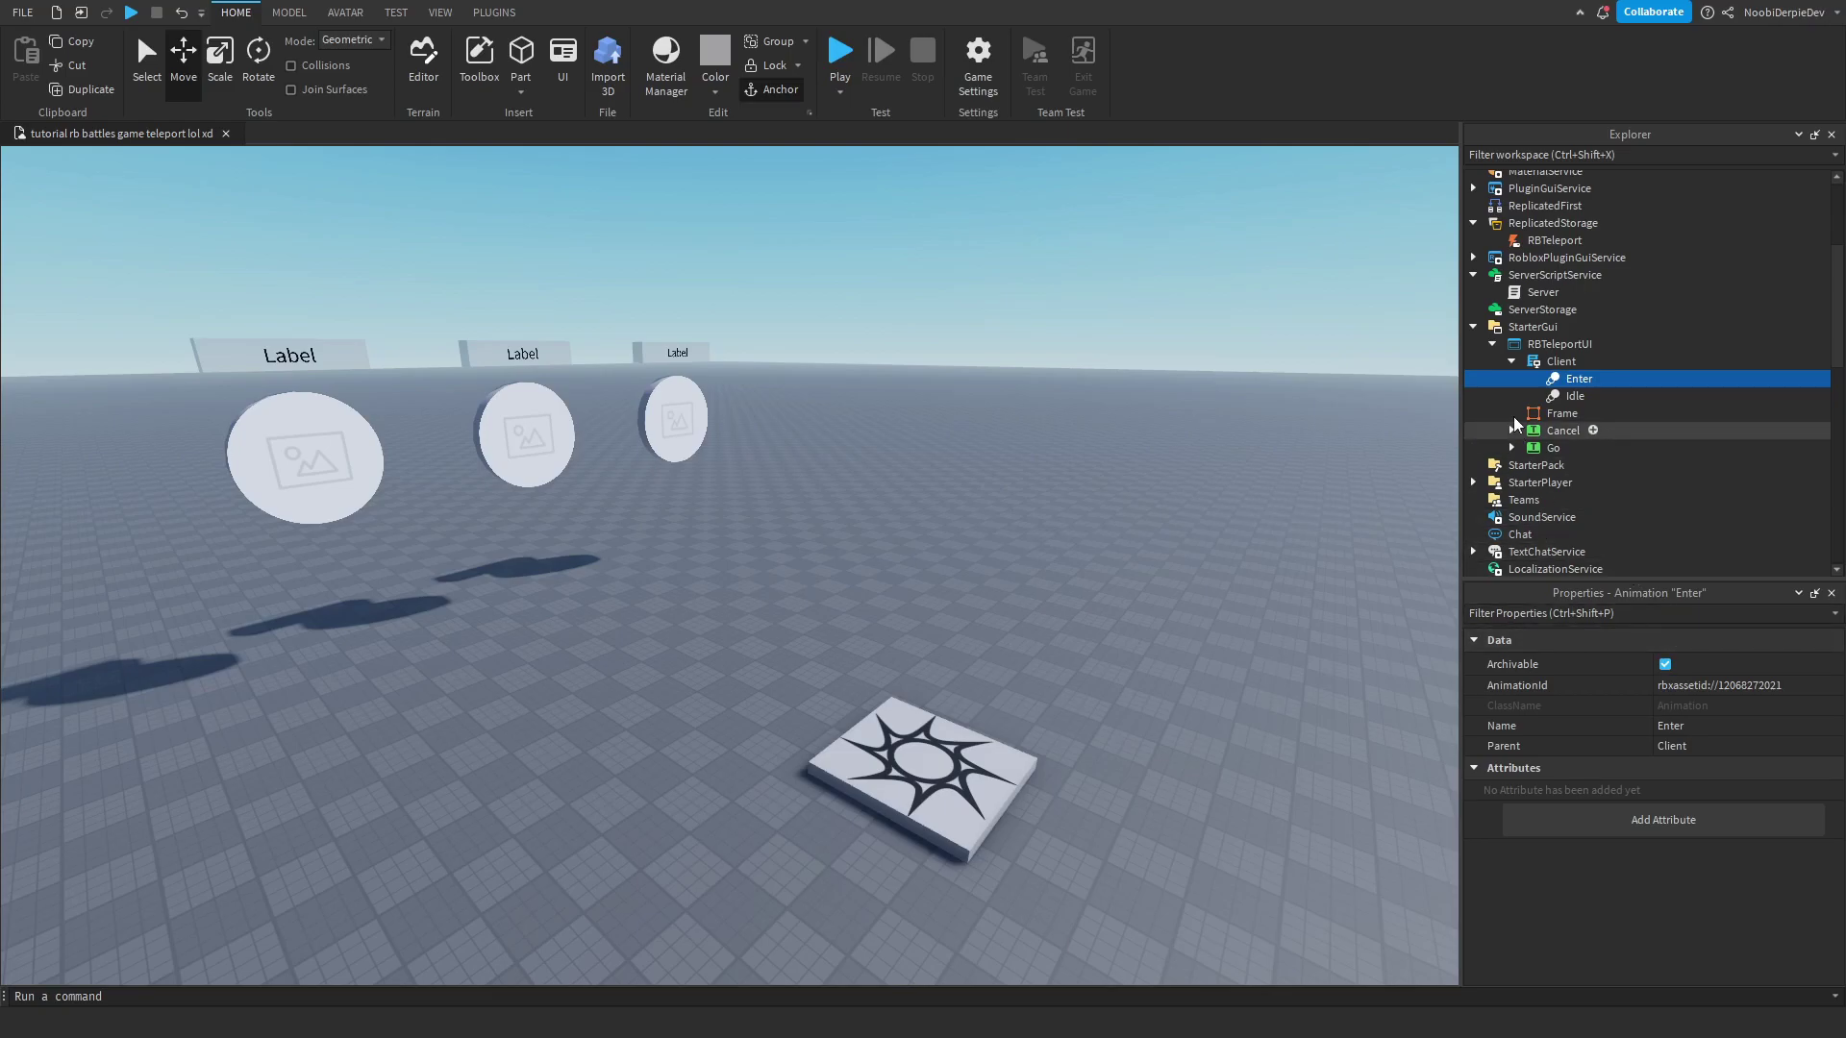
# Expand AnimSaves in RBB Teleporter NOOBIE's Animations folder and look over its idle and enter keyframe sequences
pyautogui.scroll(4, 1572, 389)
pyautogui.click(1512, 248)
pyautogui.click(1532, 265)
pyautogui.click(1567, 282)
pyautogui.click(1586, 299)
pyautogui.click(1588, 285)
pyautogui.click(1591, 298)
pyautogui.click(1632, 282)
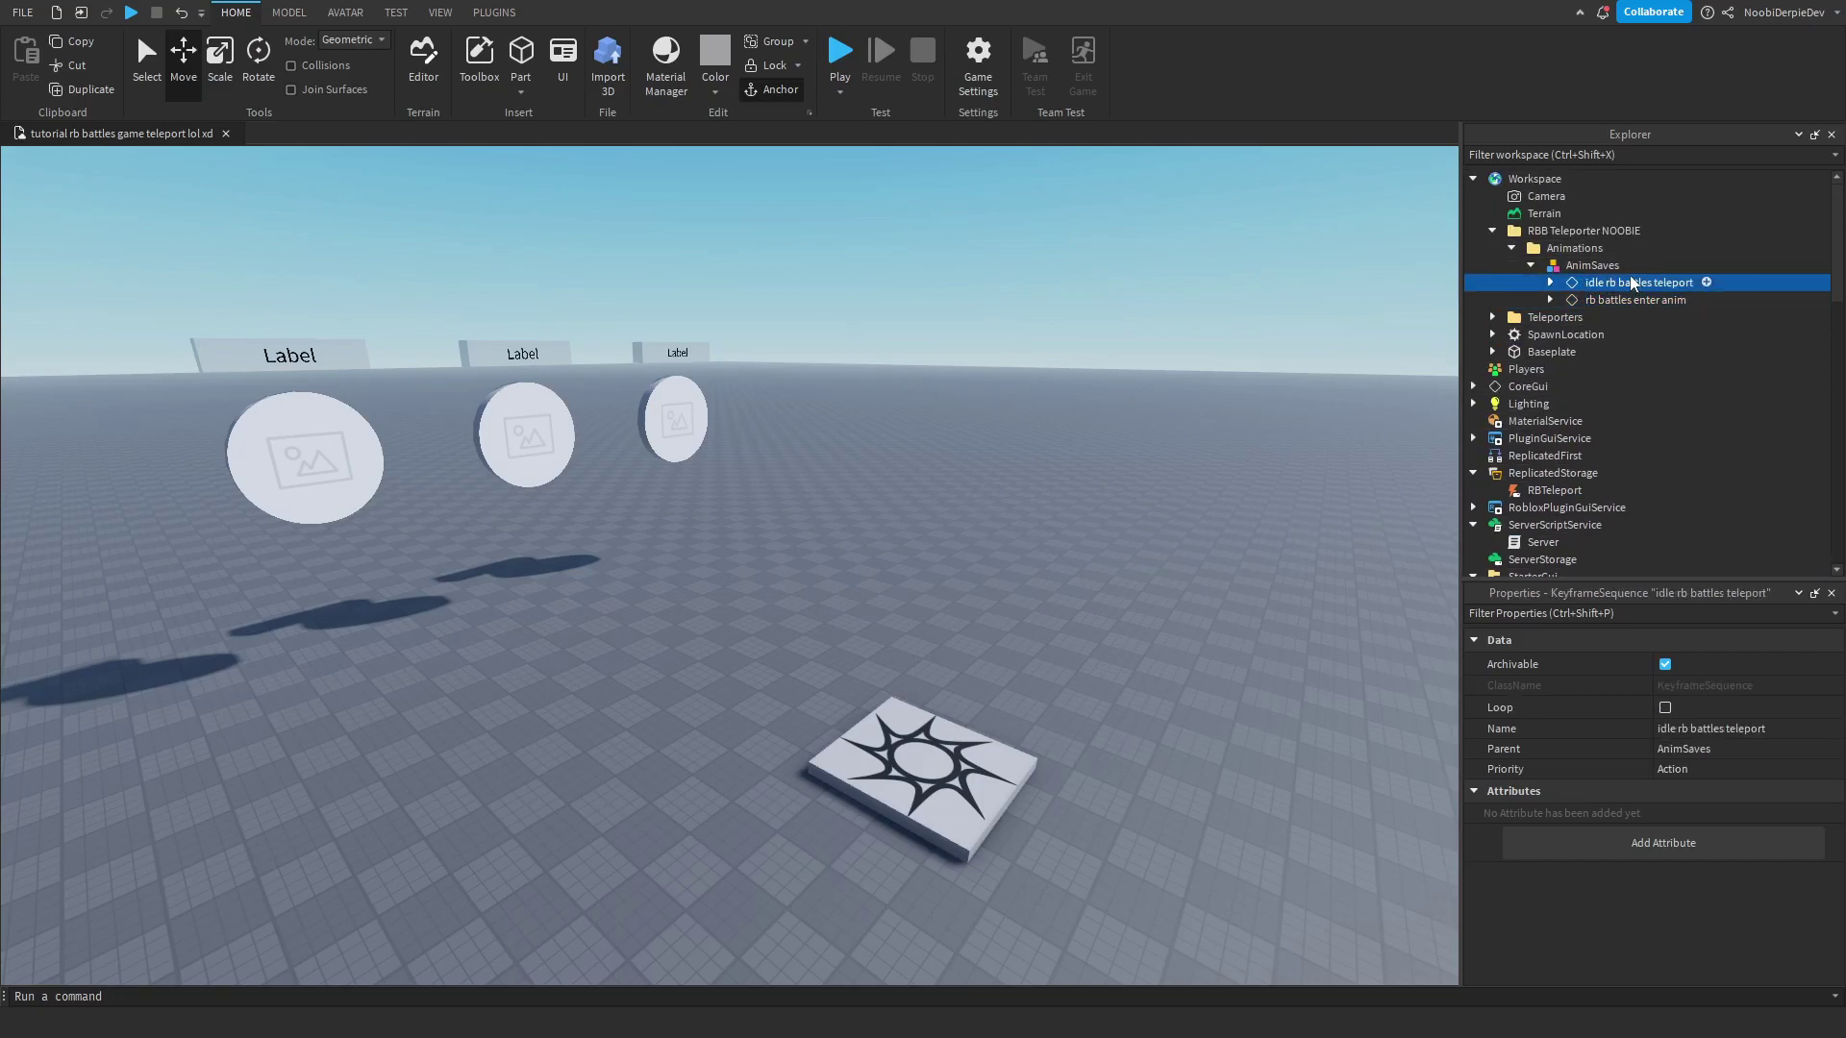
# Save the idle rb battles teleport animation to Roblox with the title IDLE RBB and copy its asset ID
pyautogui.rightClick(1603, 283)
pyautogui.click(1567, 282)
pyautogui.rightClick(1588, 282)
pyautogui.click(1631, 820)
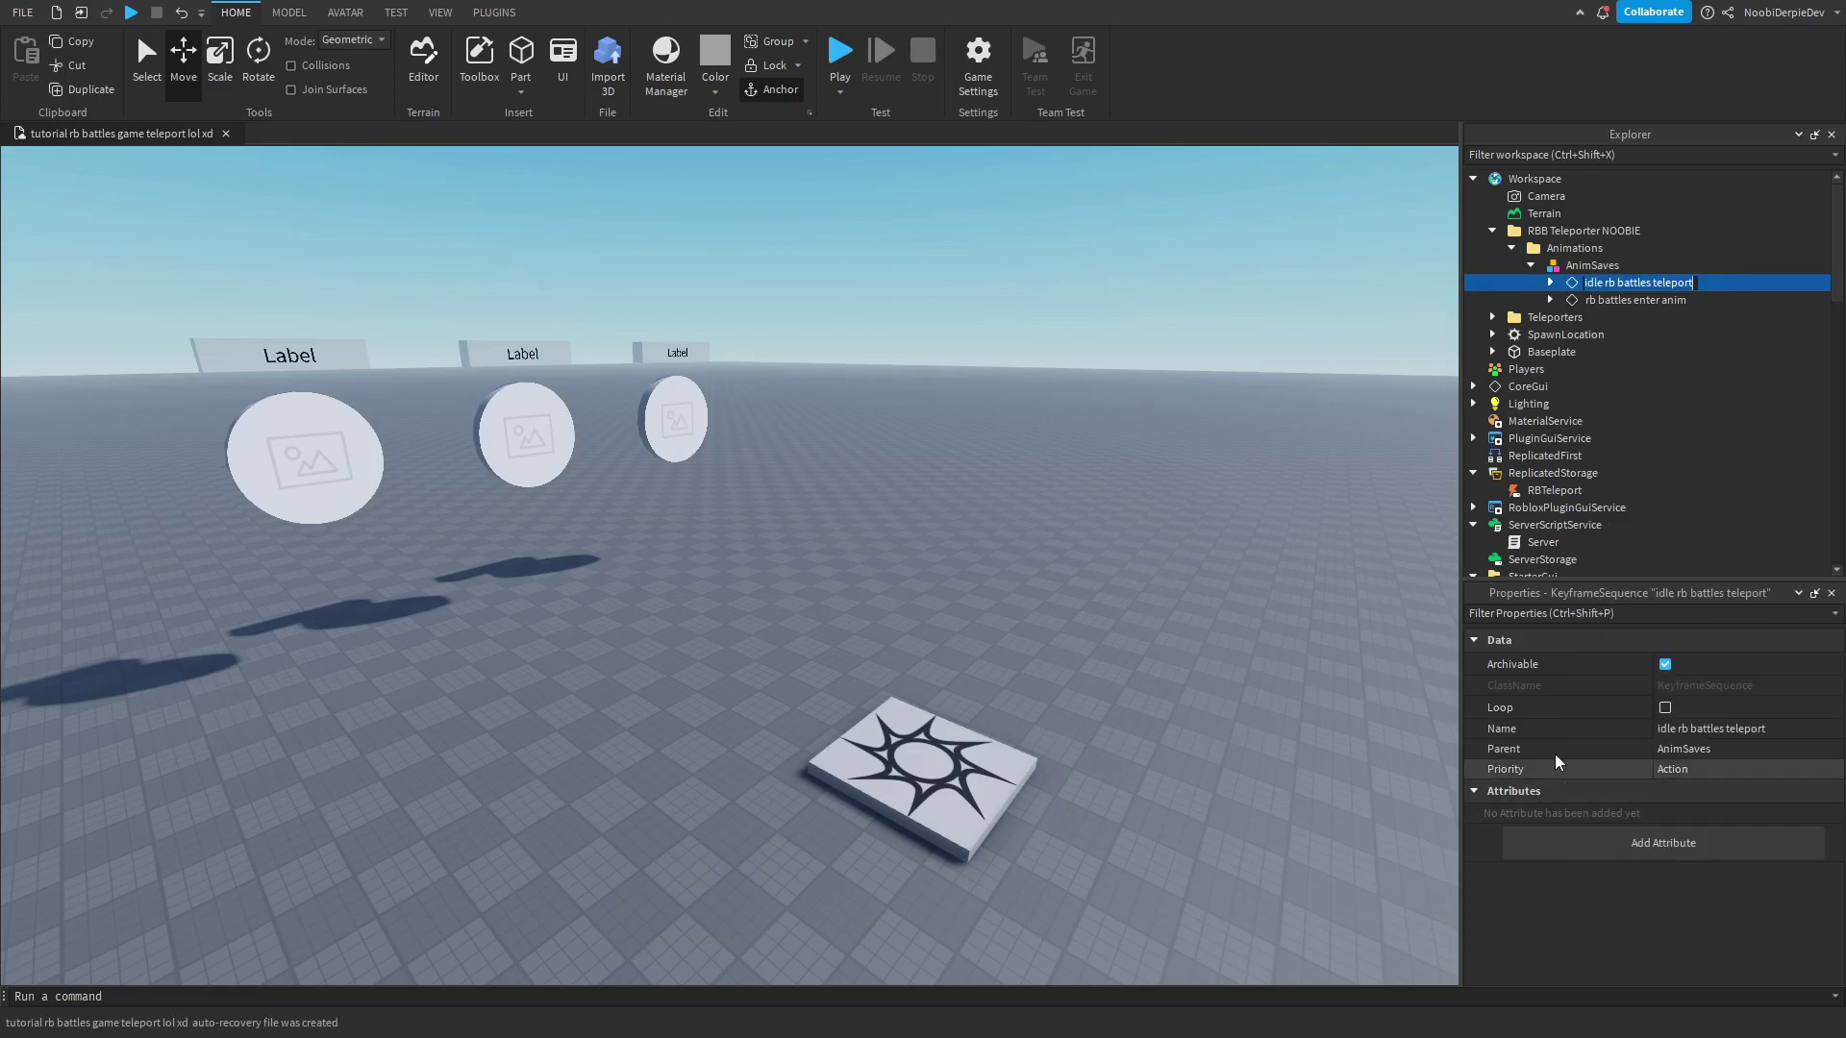
pyautogui.write('IDLE RB B')
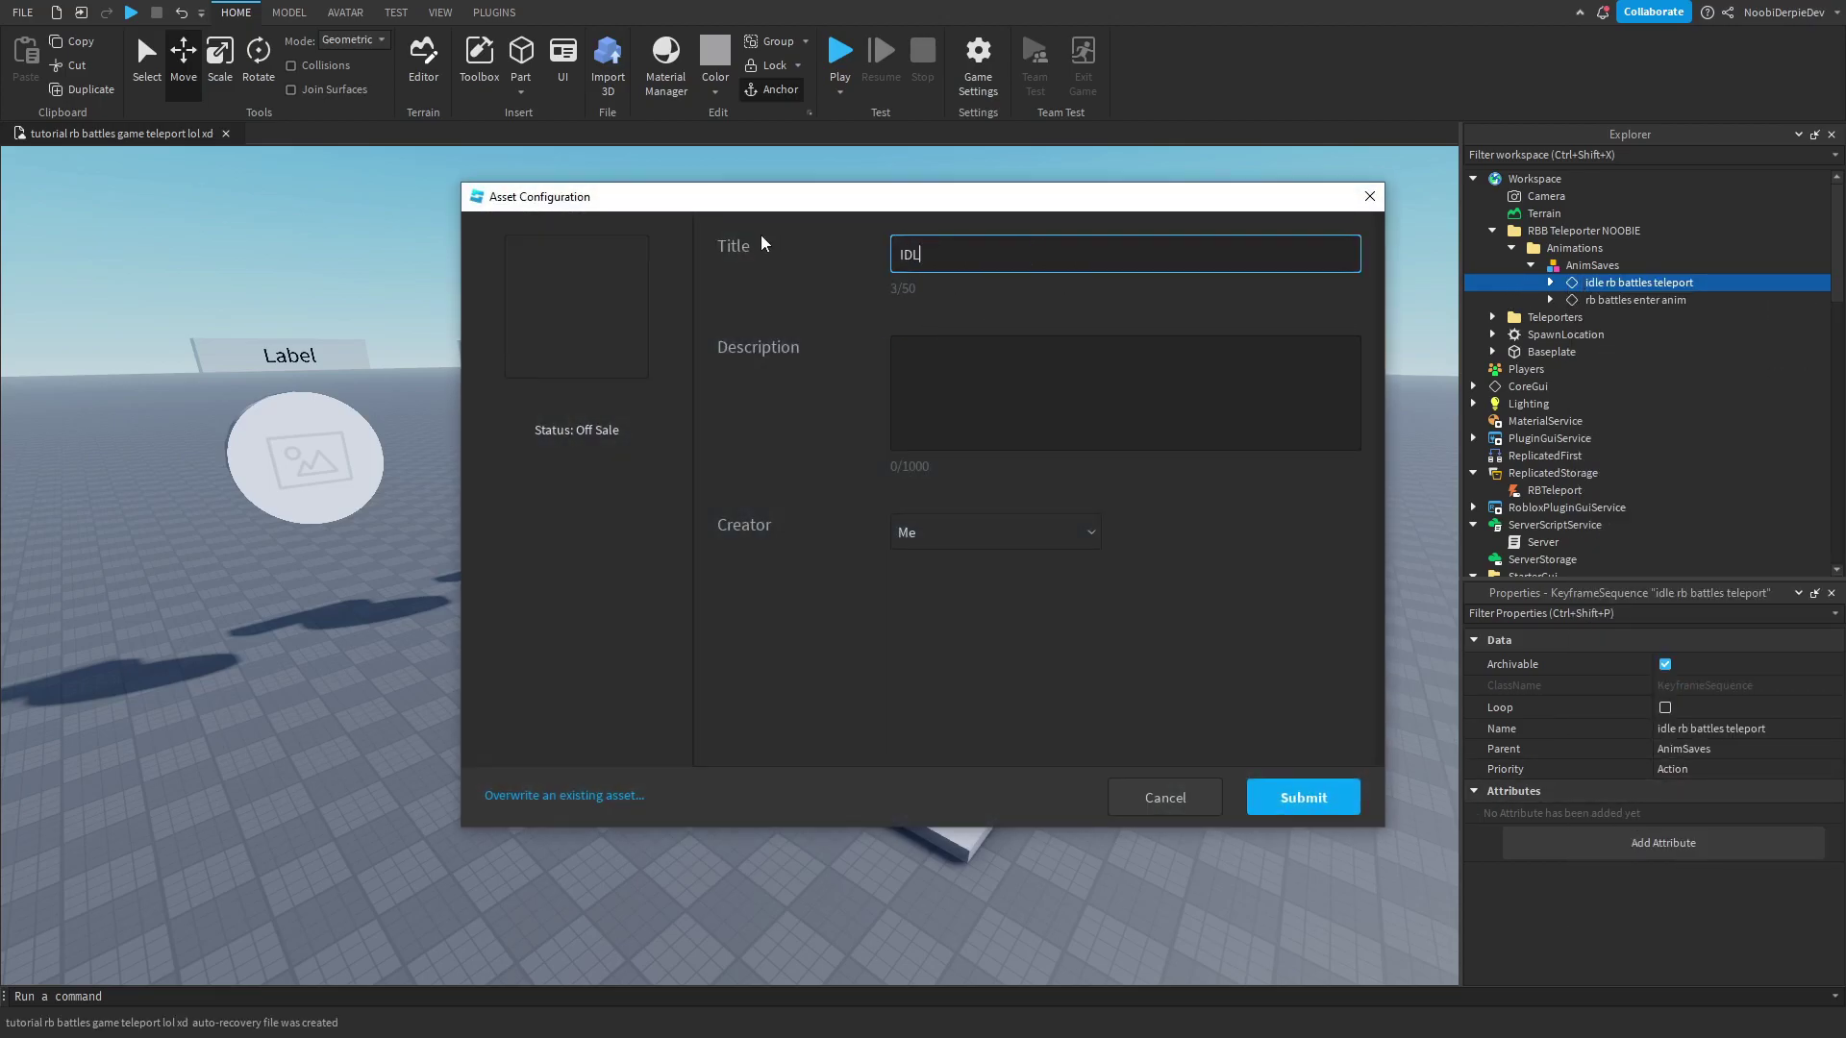
pyautogui.press('BackSpace')
pyautogui.press('BackSpace')
pyautogui.write('B')
pyautogui.click(1309, 798)
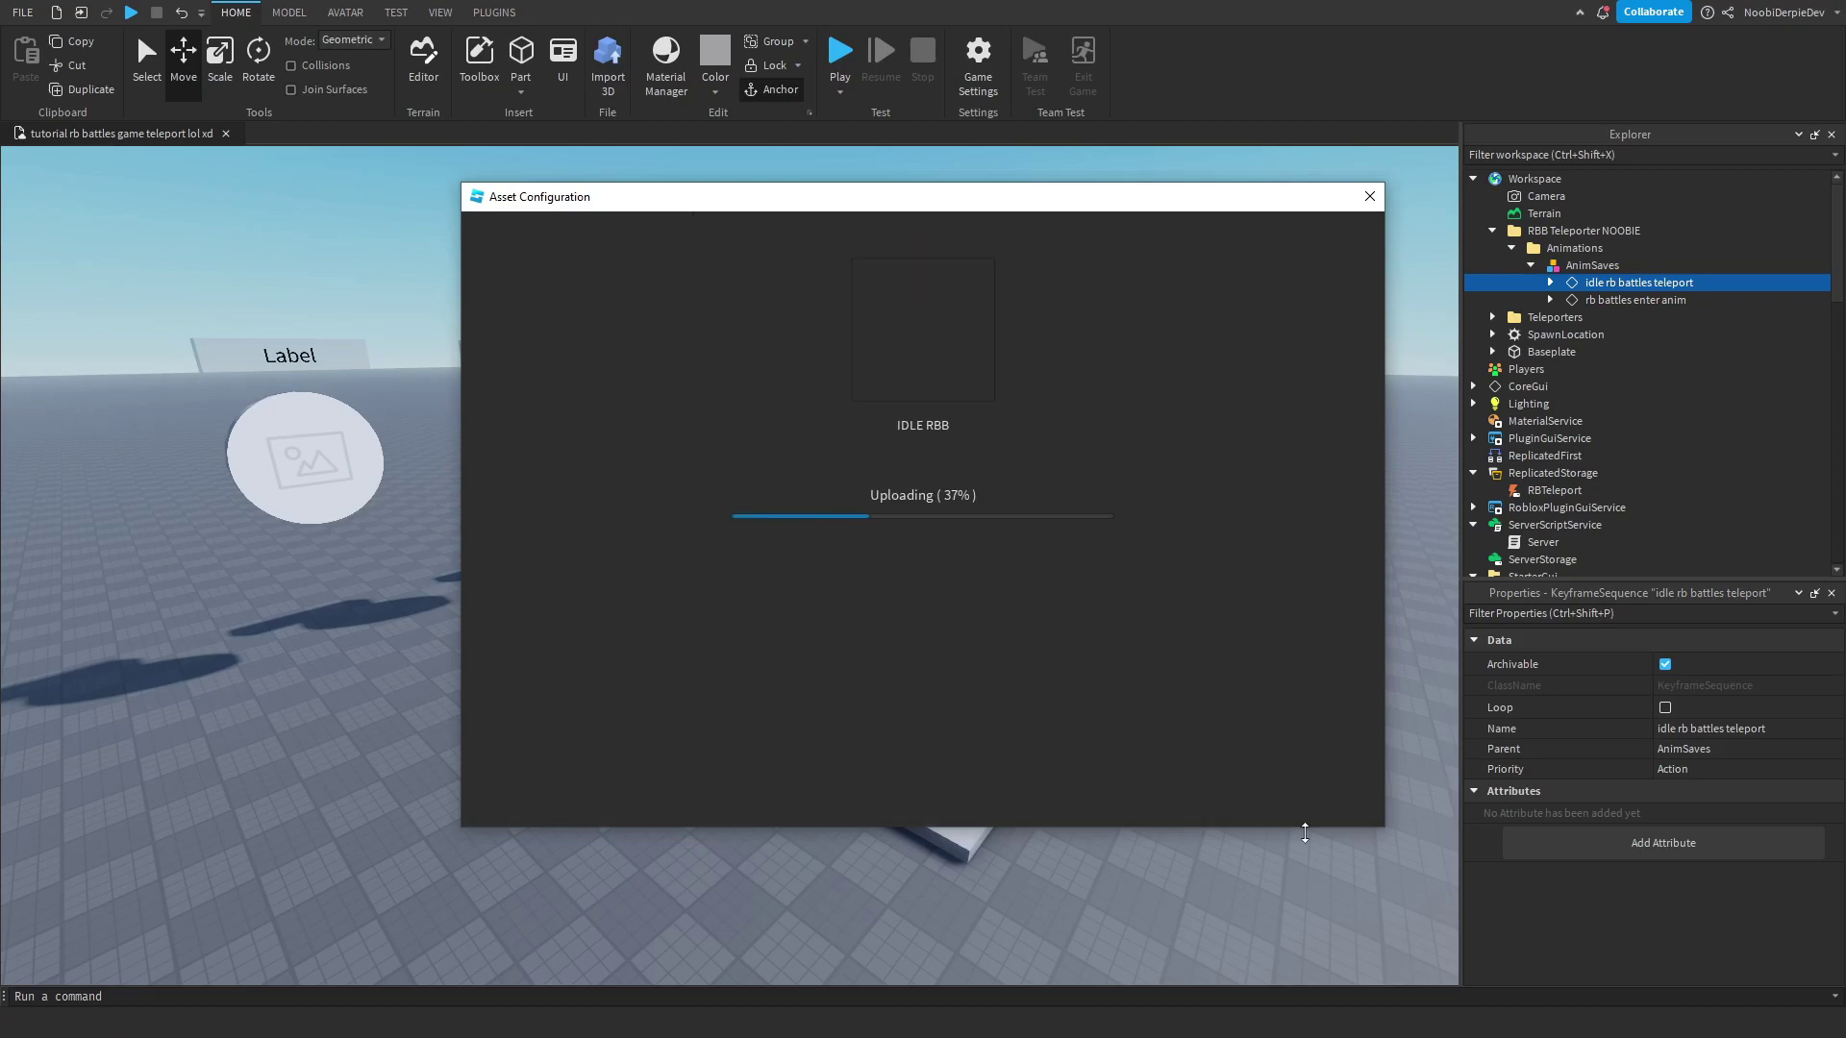
pyautogui.click(967, 453)
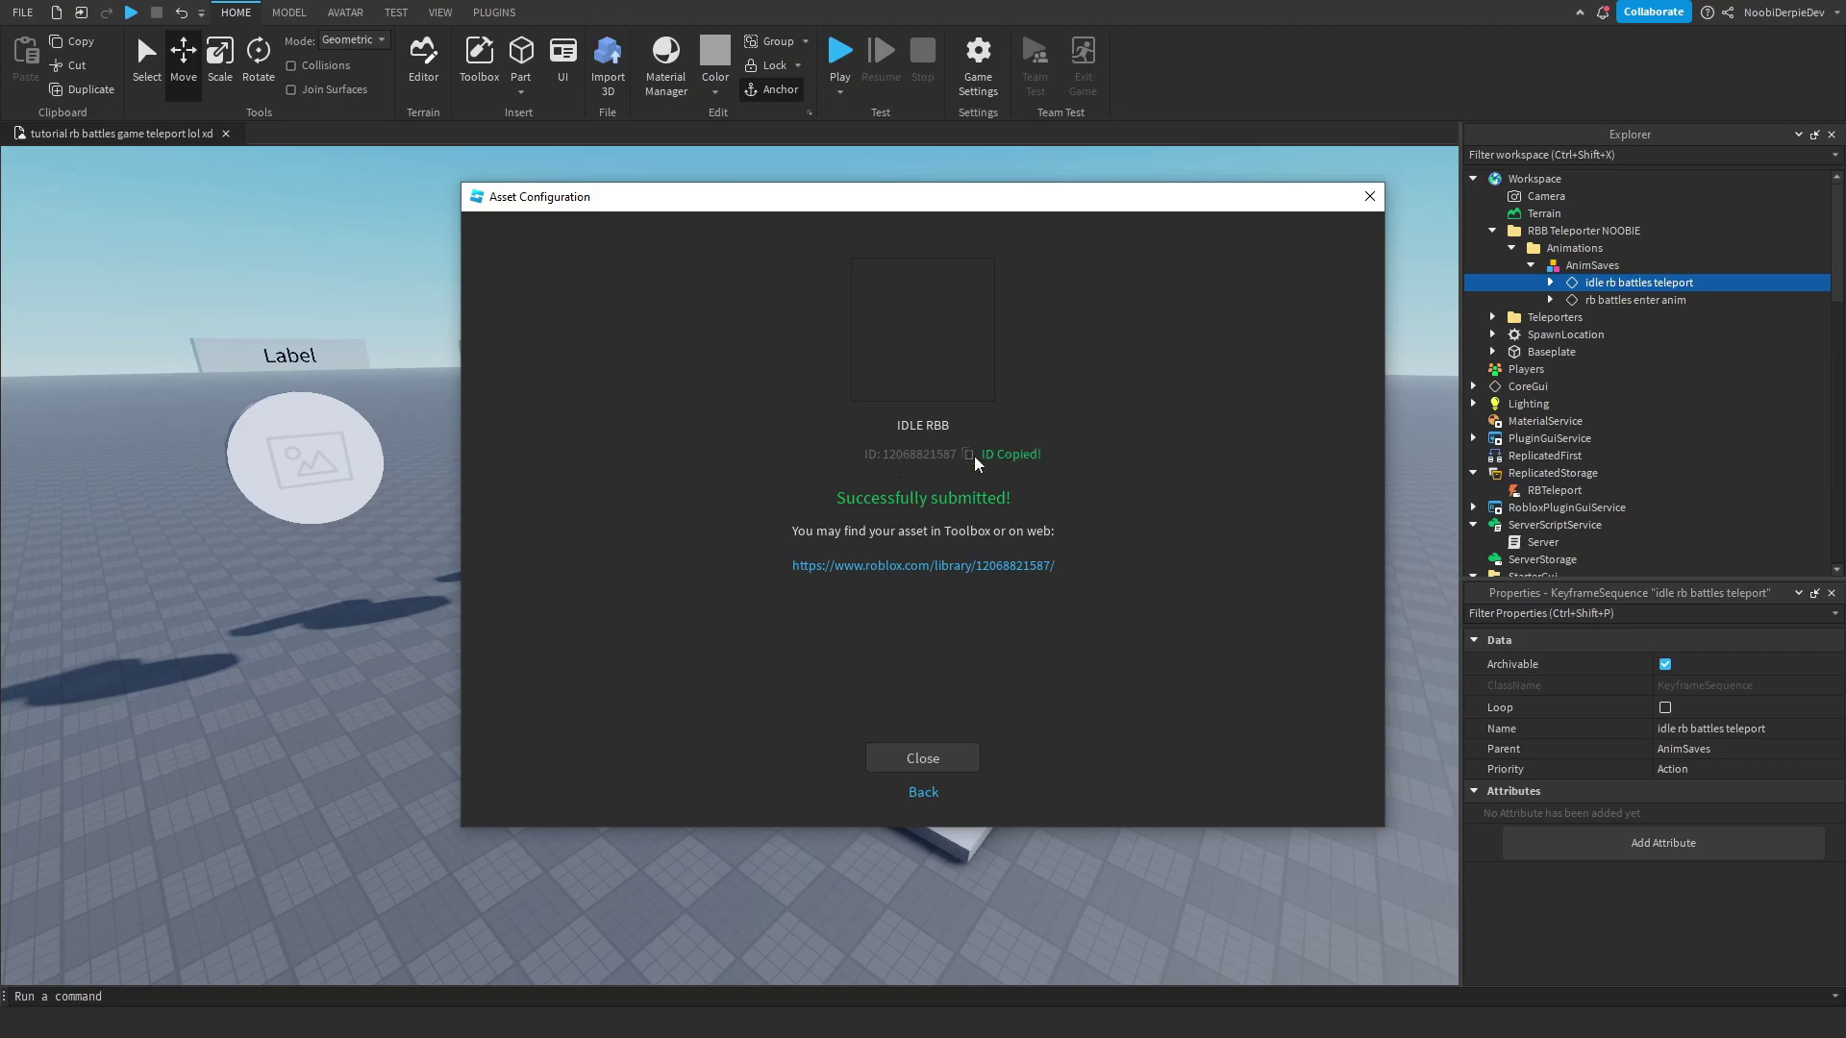
pyautogui.click(940, 752)
pyautogui.scroll(-4, 1599, 392)
pyautogui.click(1574, 450)
pyautogui.click(1709, 684)
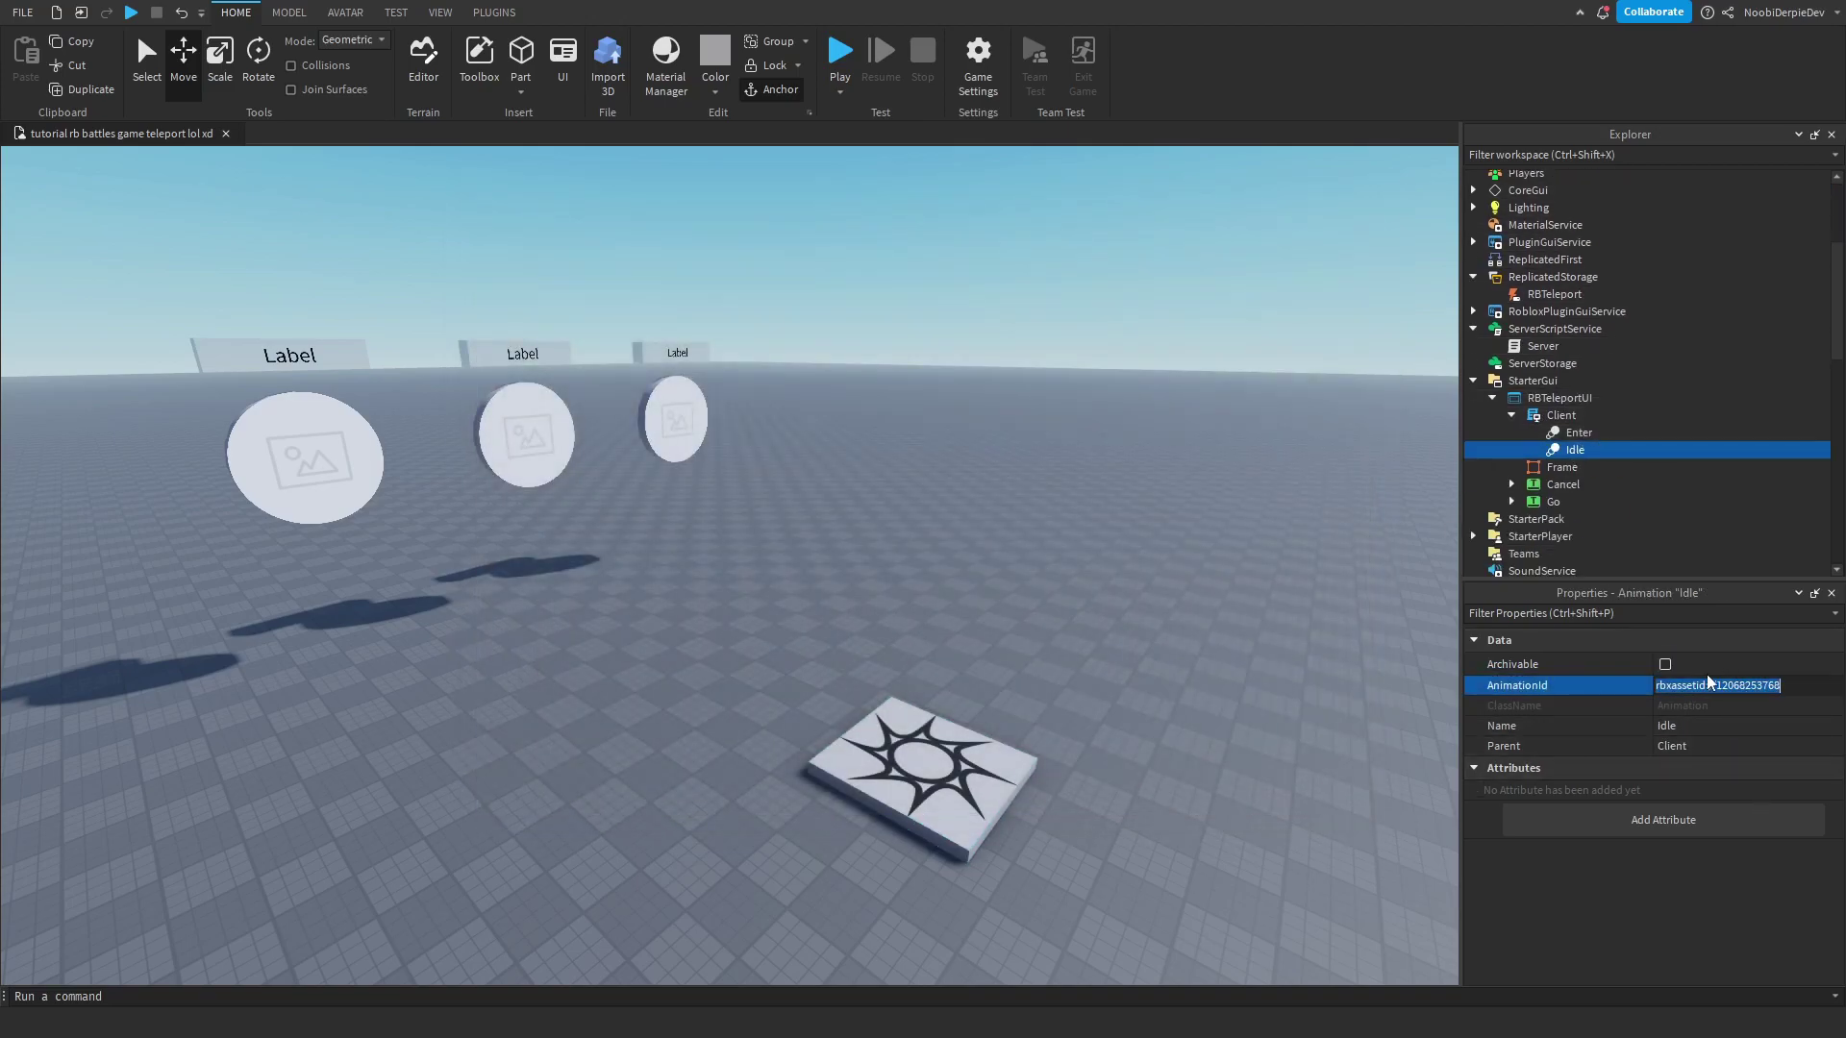
pyautogui.hotkey('ctrl', 'v')
pyautogui.press('Return')
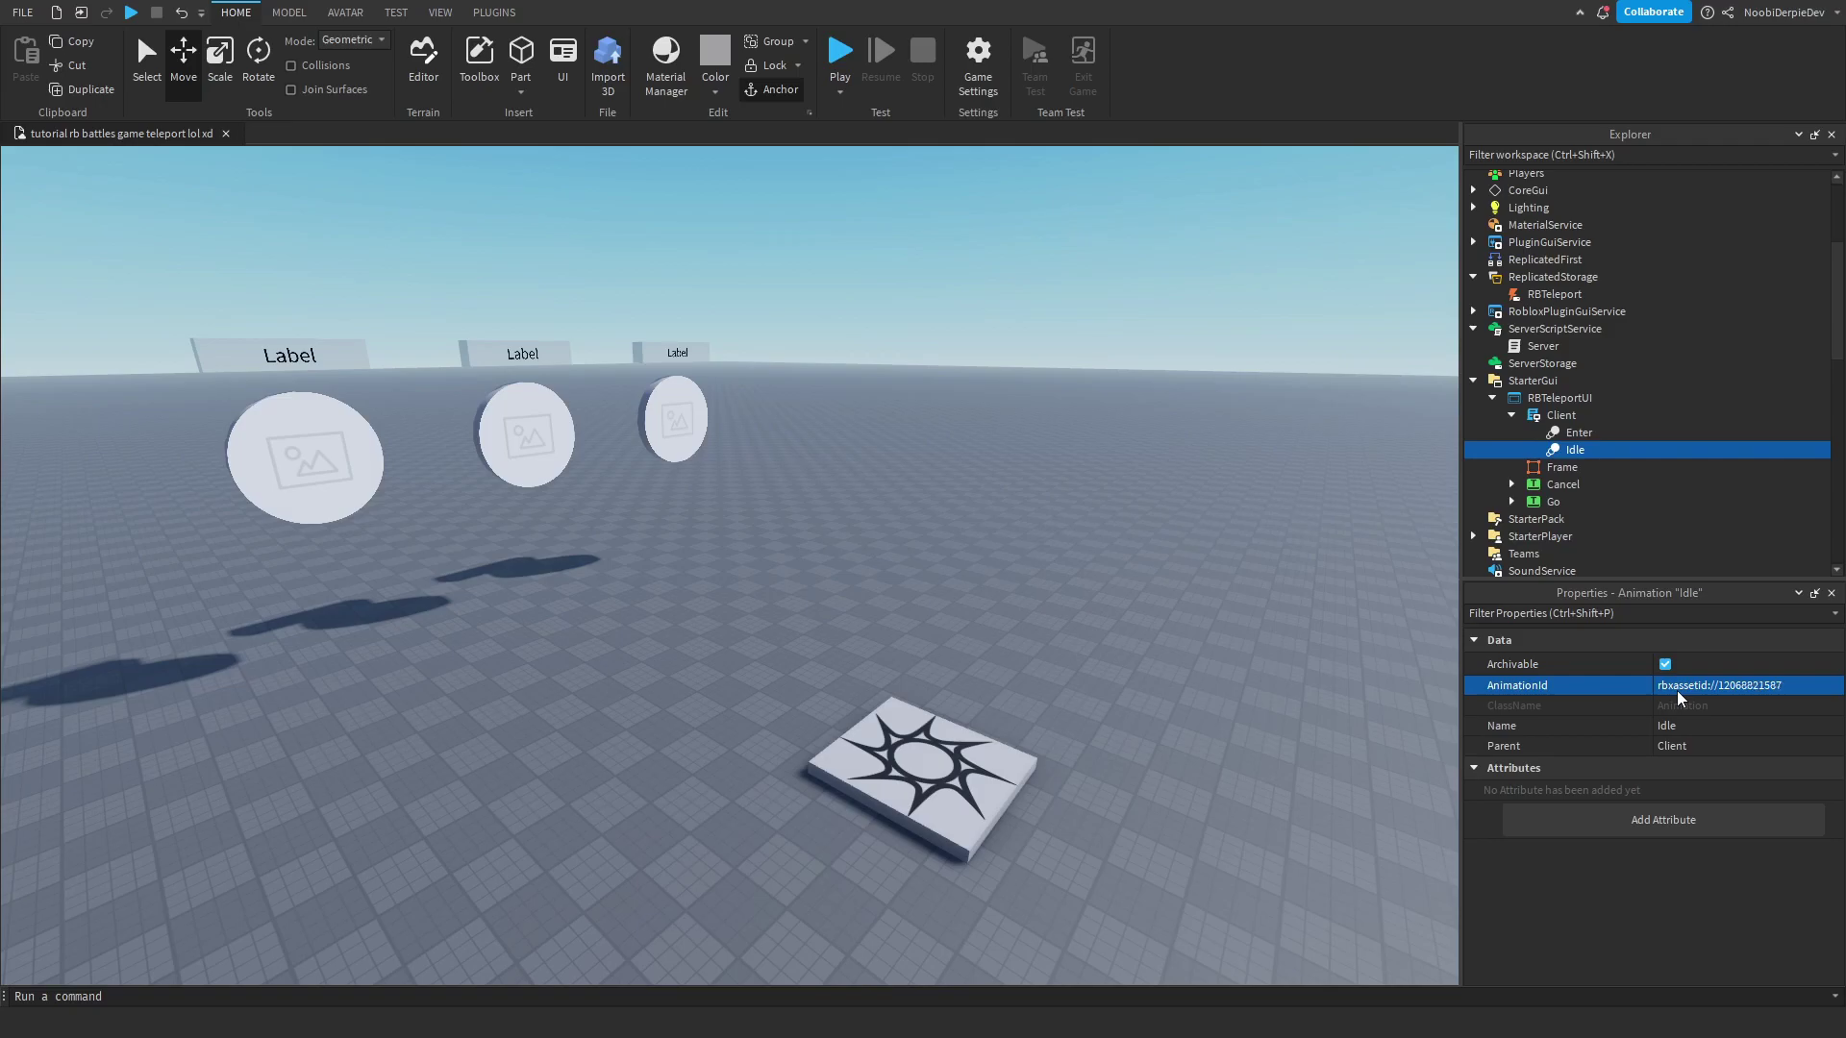
# Save the rb battles enter anim animation to Roblox with the title ENTER RBB and copy its asset ID
pyautogui.scroll(4, 1671, 474)
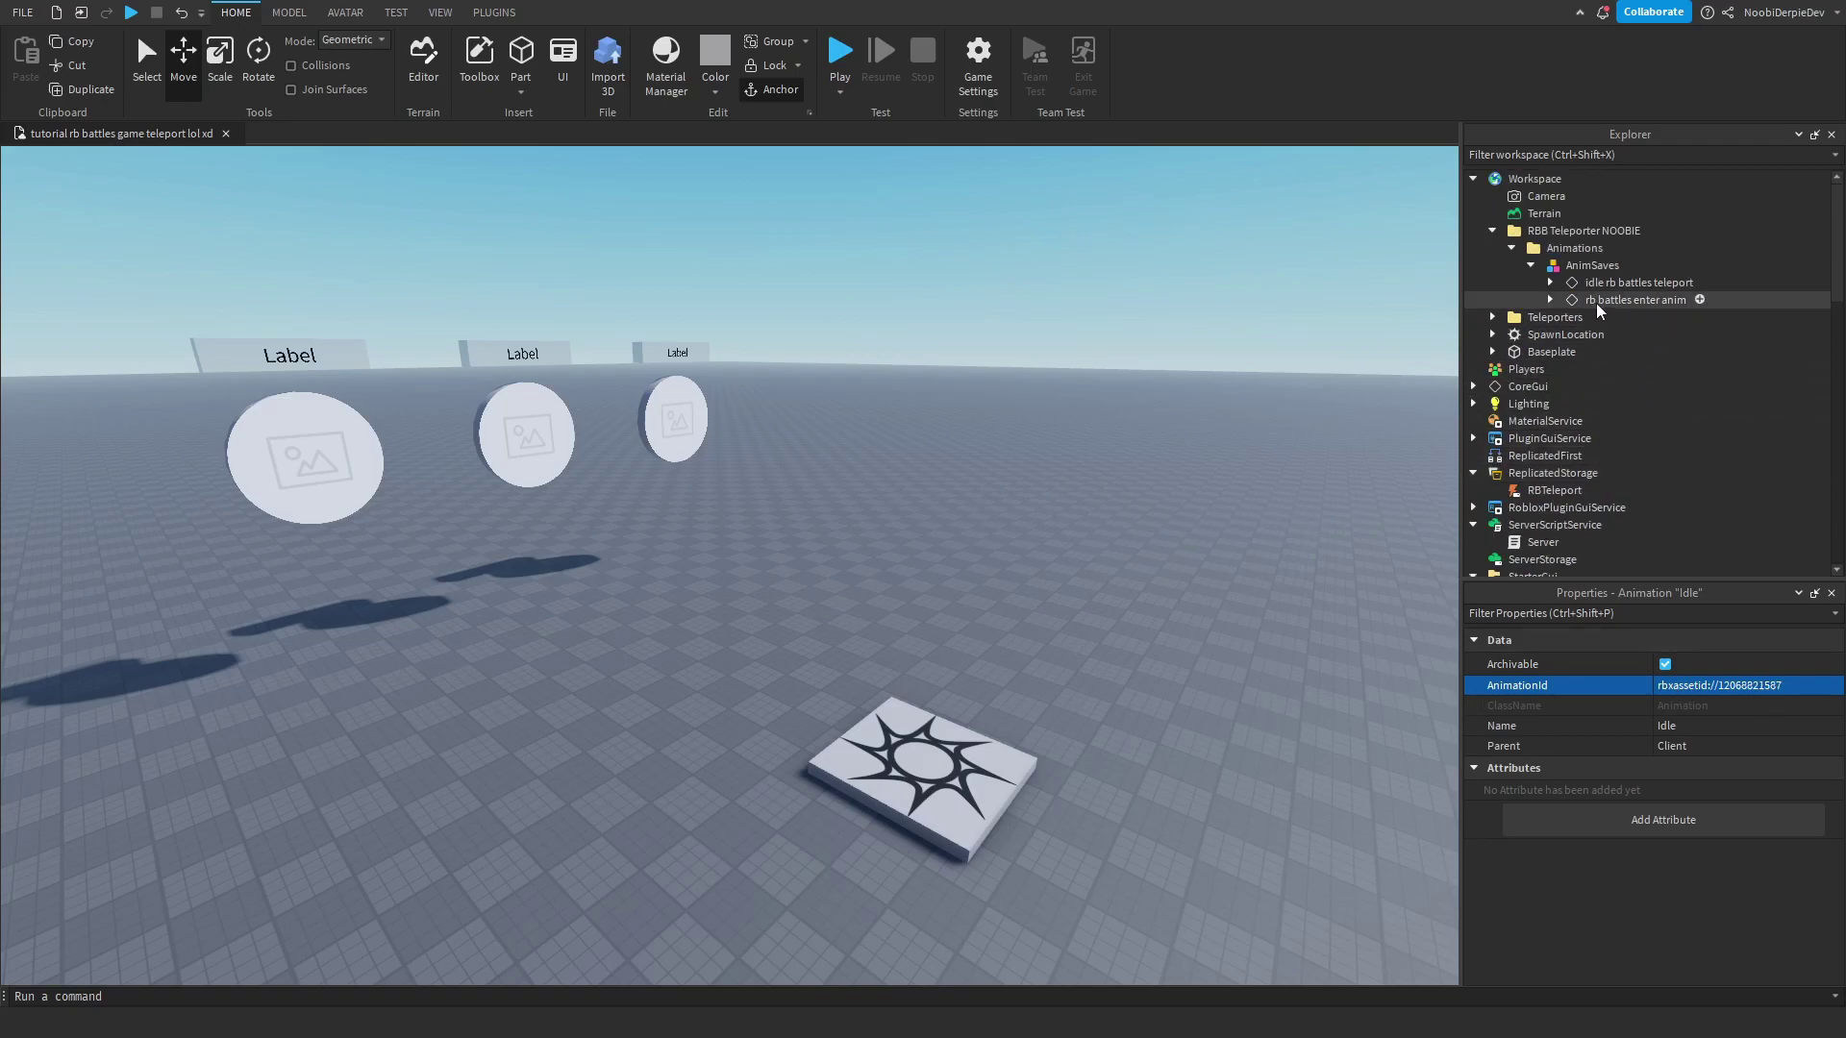
pyautogui.click(1596, 303)
pyautogui.rightClick(1642, 302)
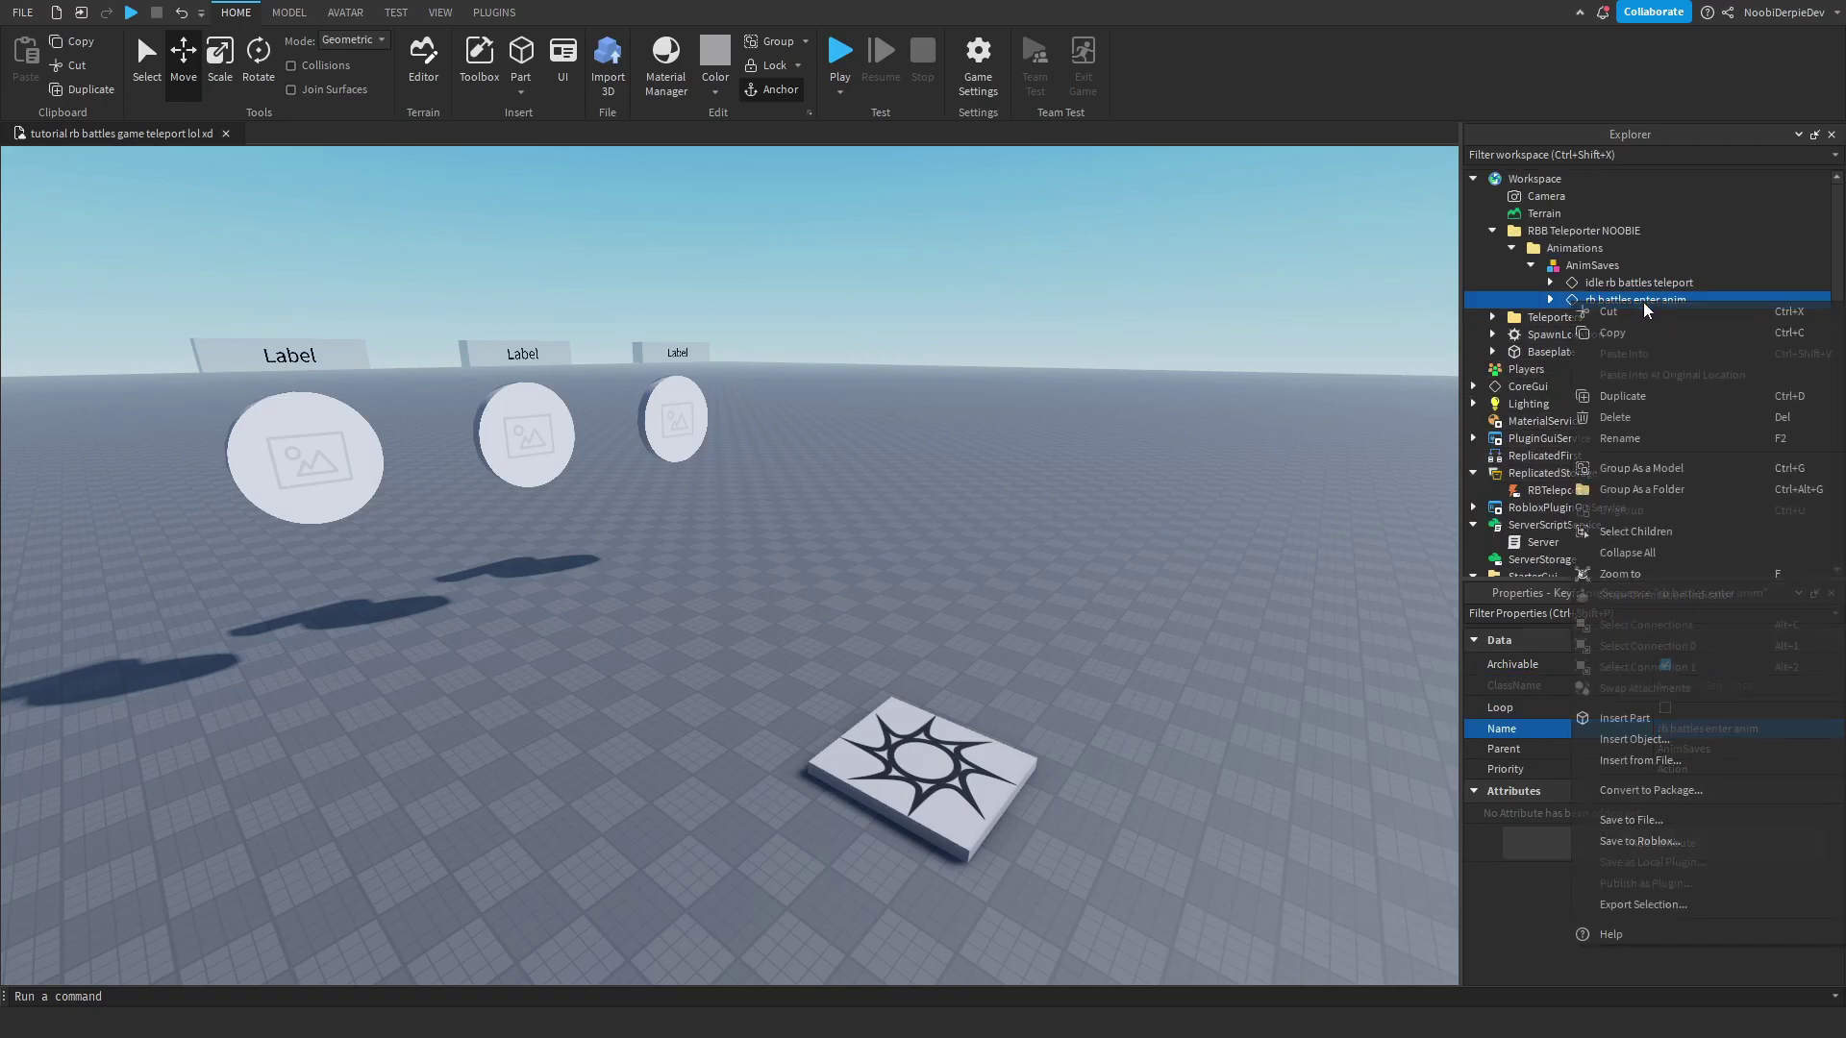
pyautogui.click(1693, 840)
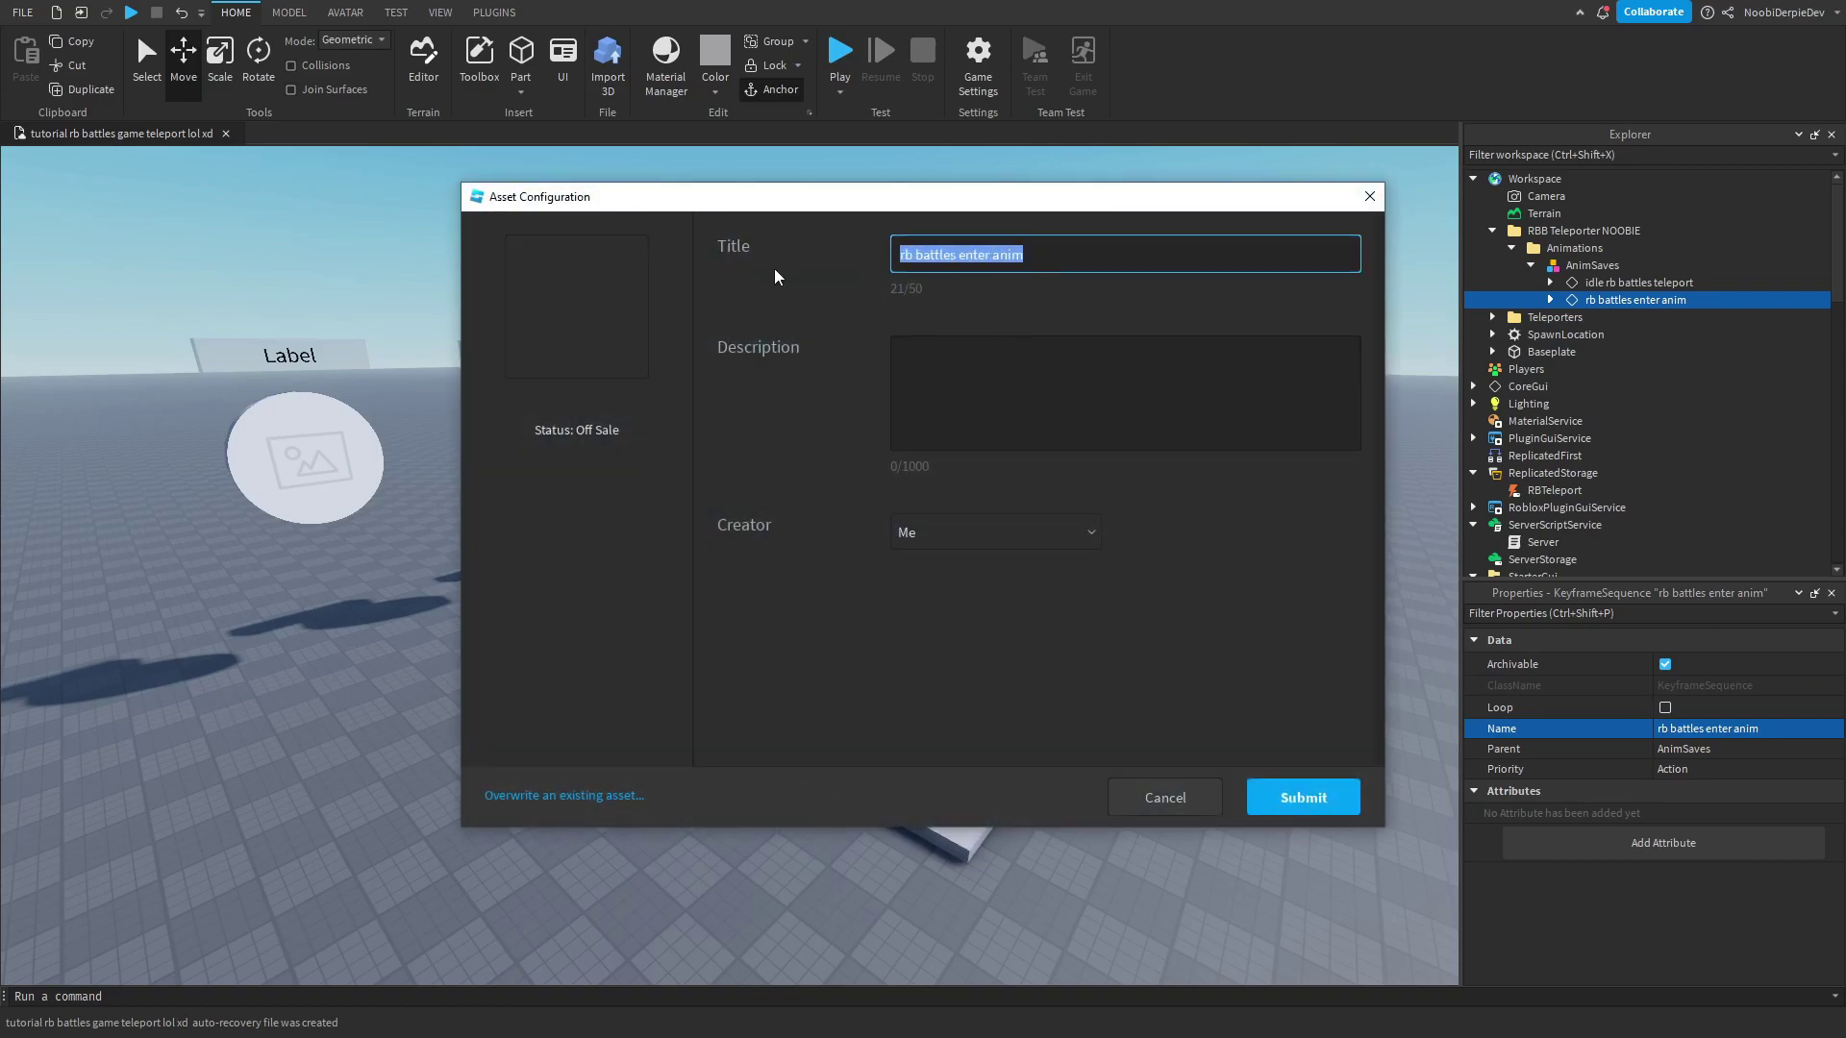
pyautogui.write('ENTER RBB')
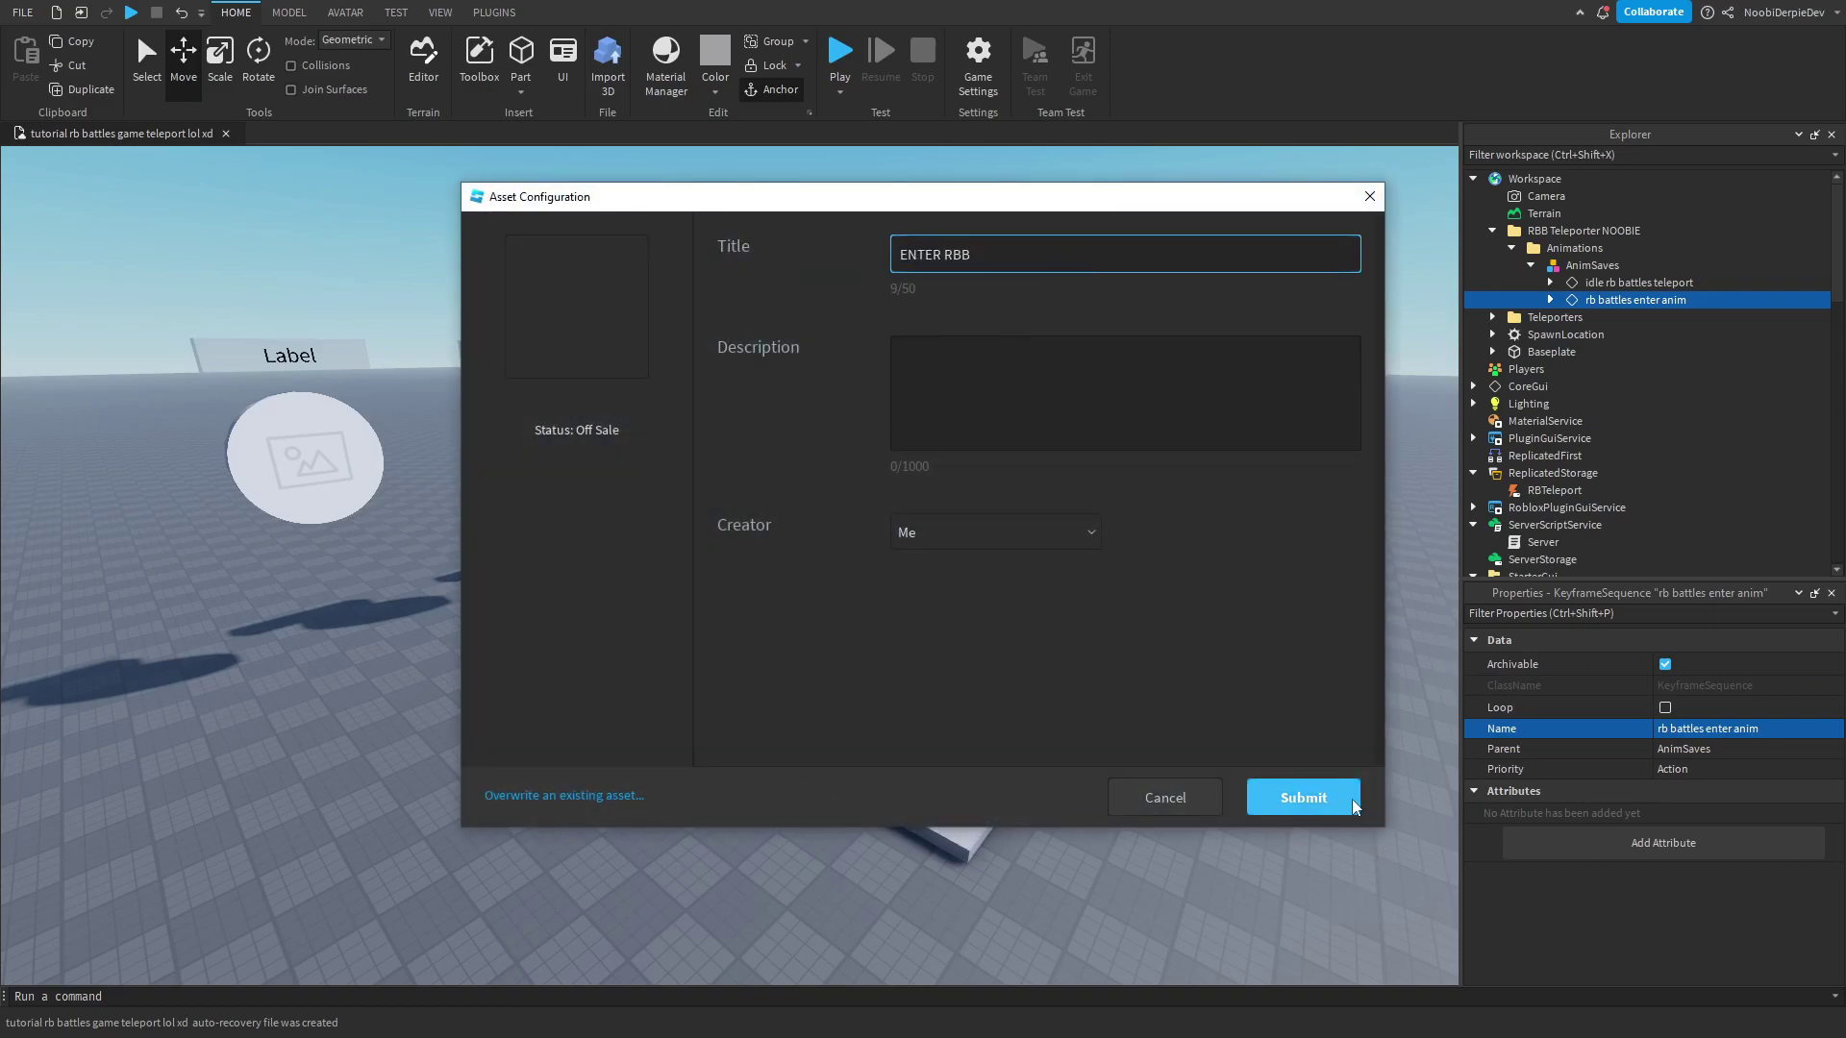
pyautogui.click(1351, 799)
pyautogui.click(967, 454)
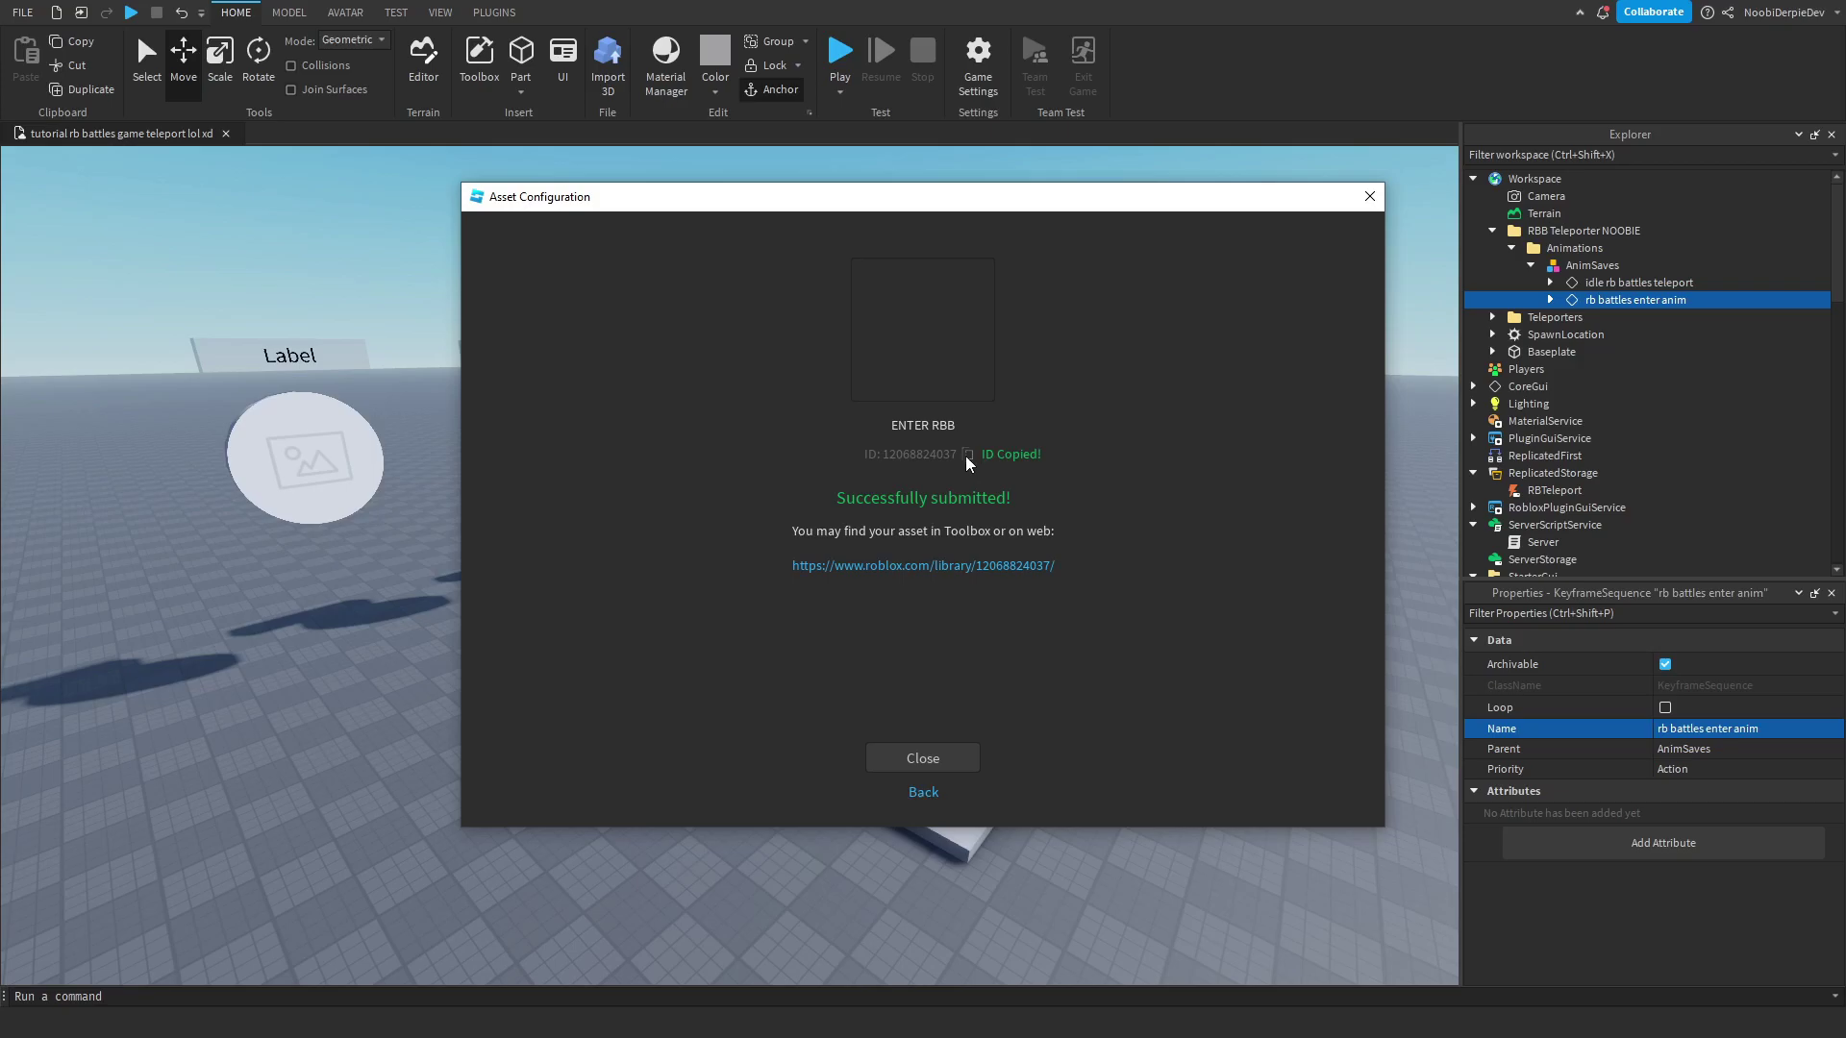
pyautogui.click(922, 758)
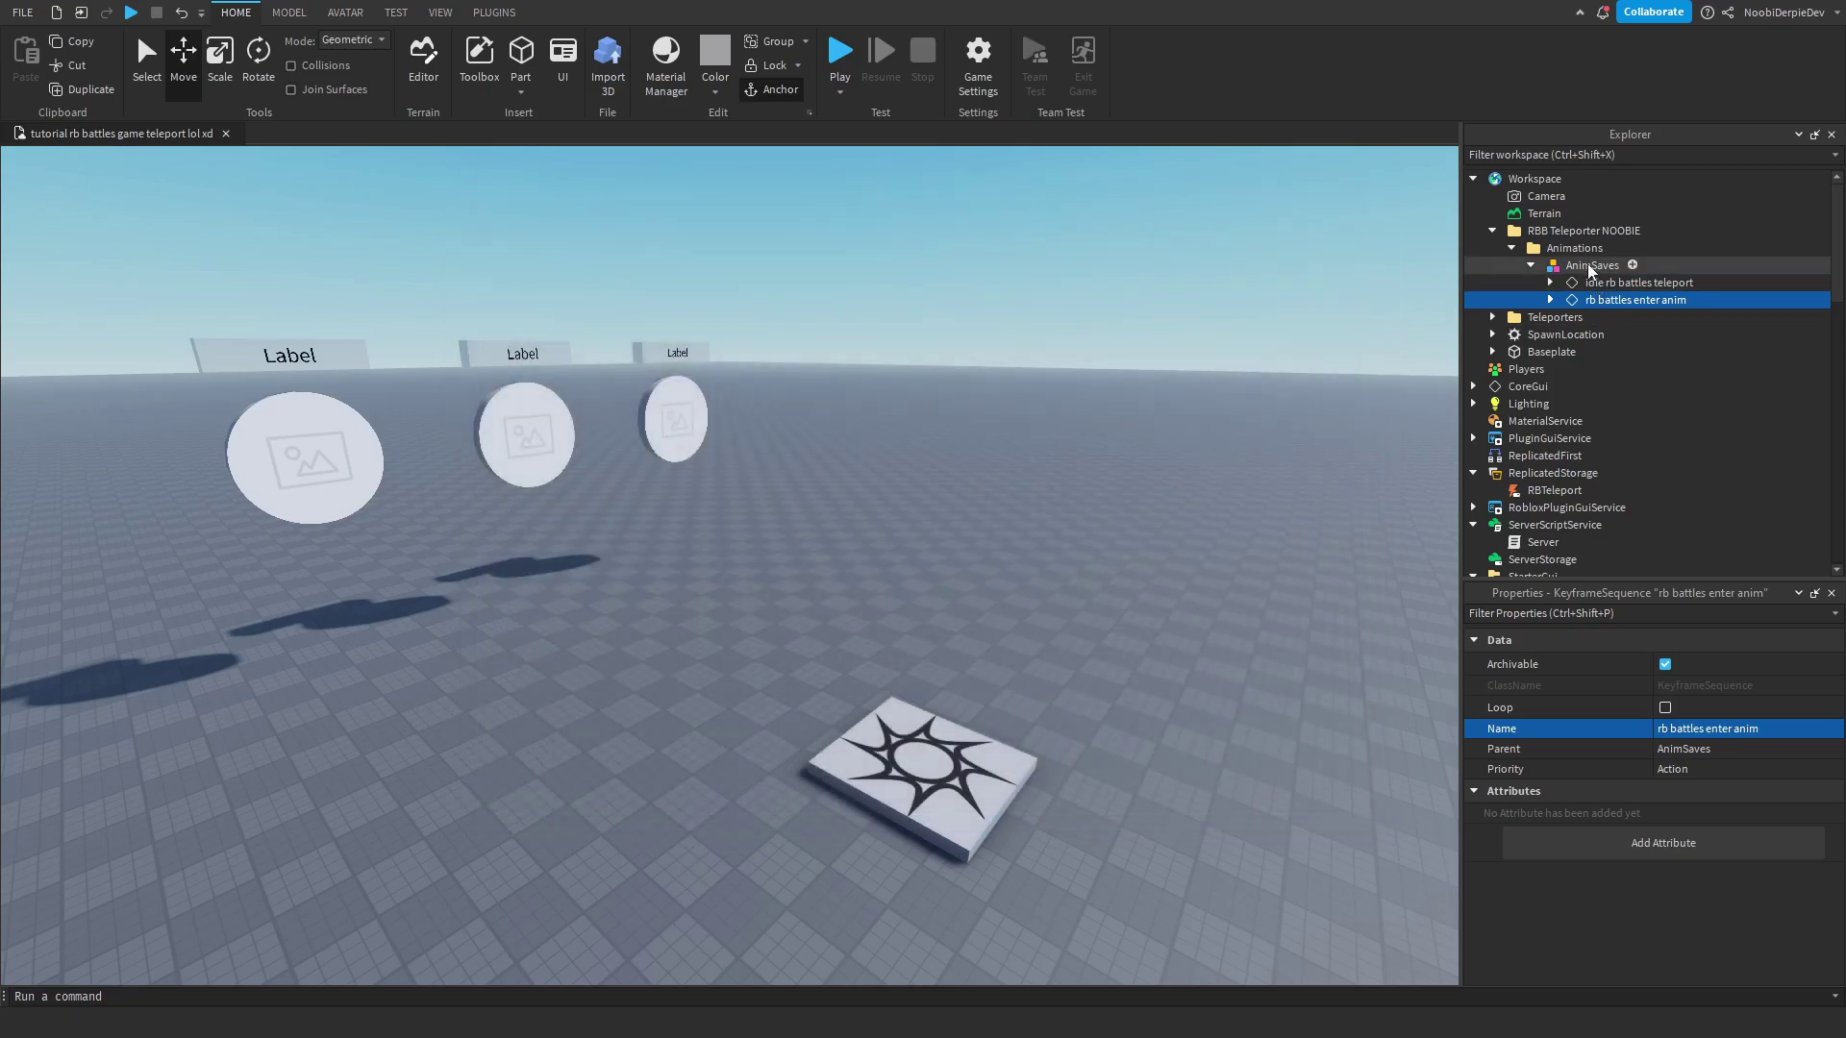
pyautogui.click(1584, 231)
pyautogui.press('Delete')
pyautogui.scroll(-5, 1577, 327)
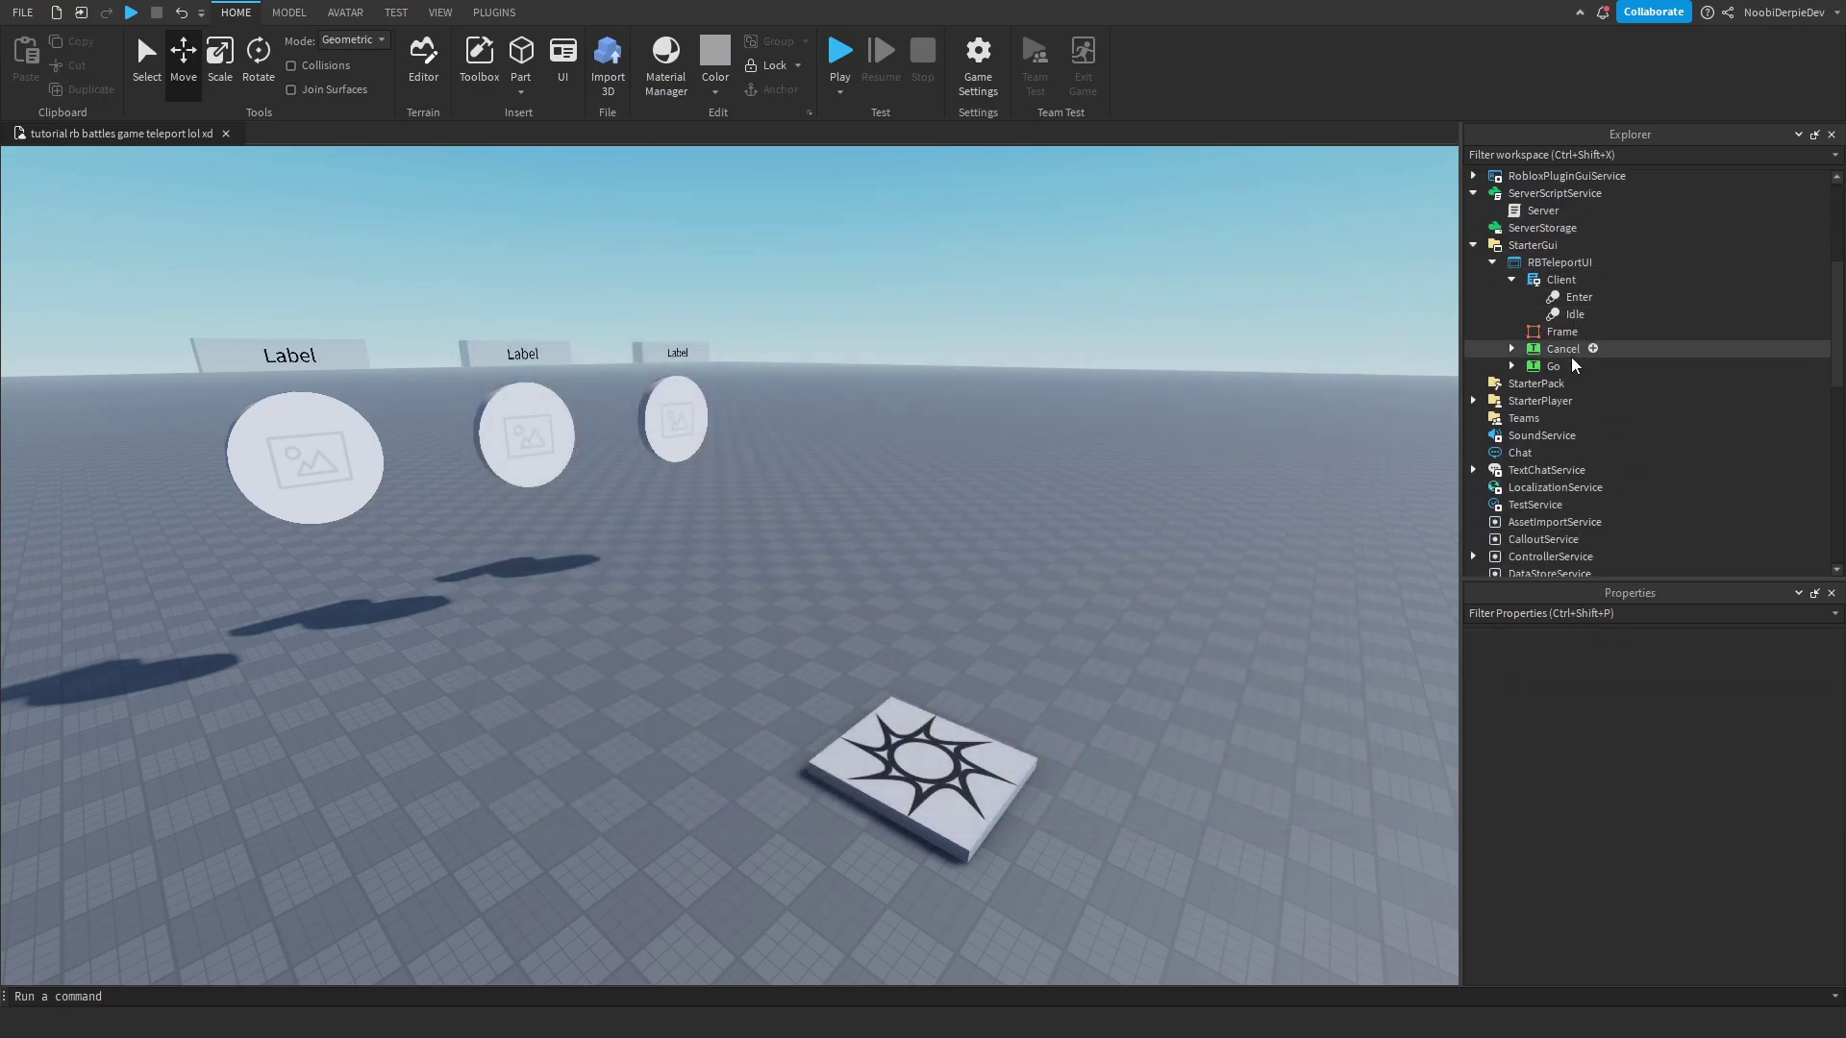
pyautogui.click(1567, 298)
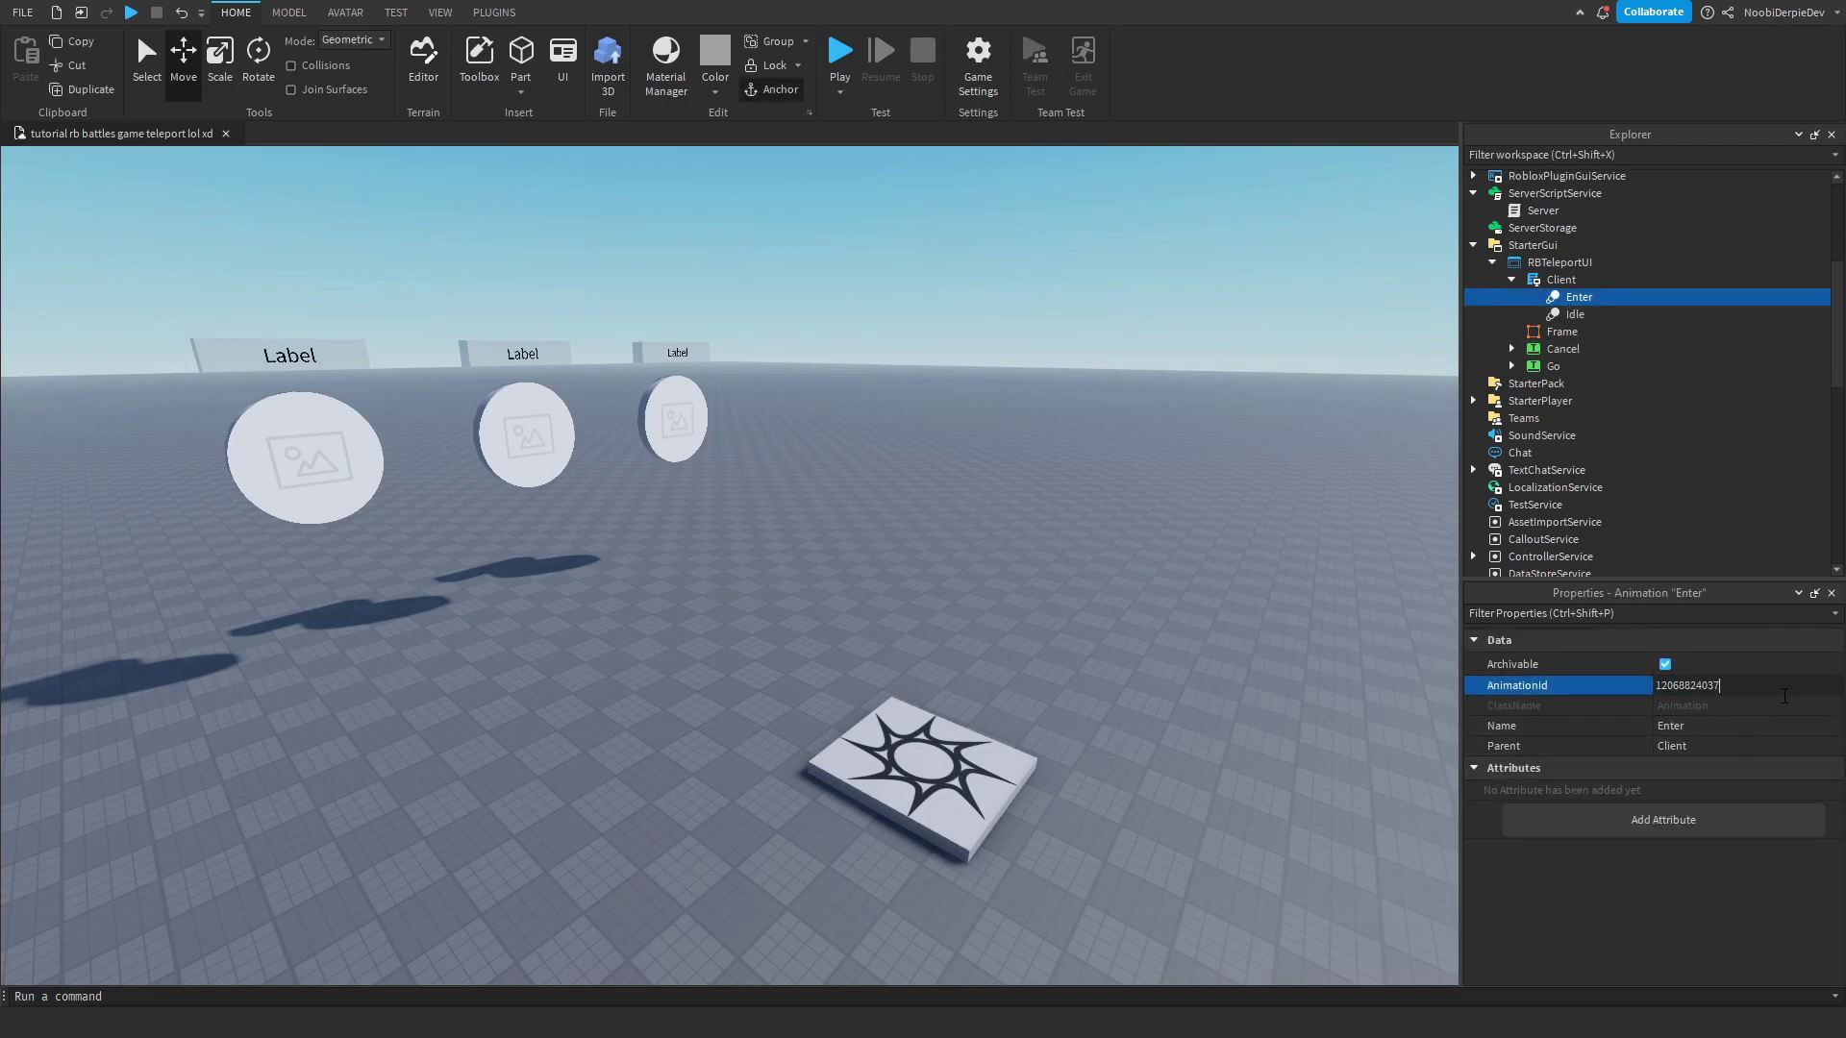
pyautogui.click(1779, 686)
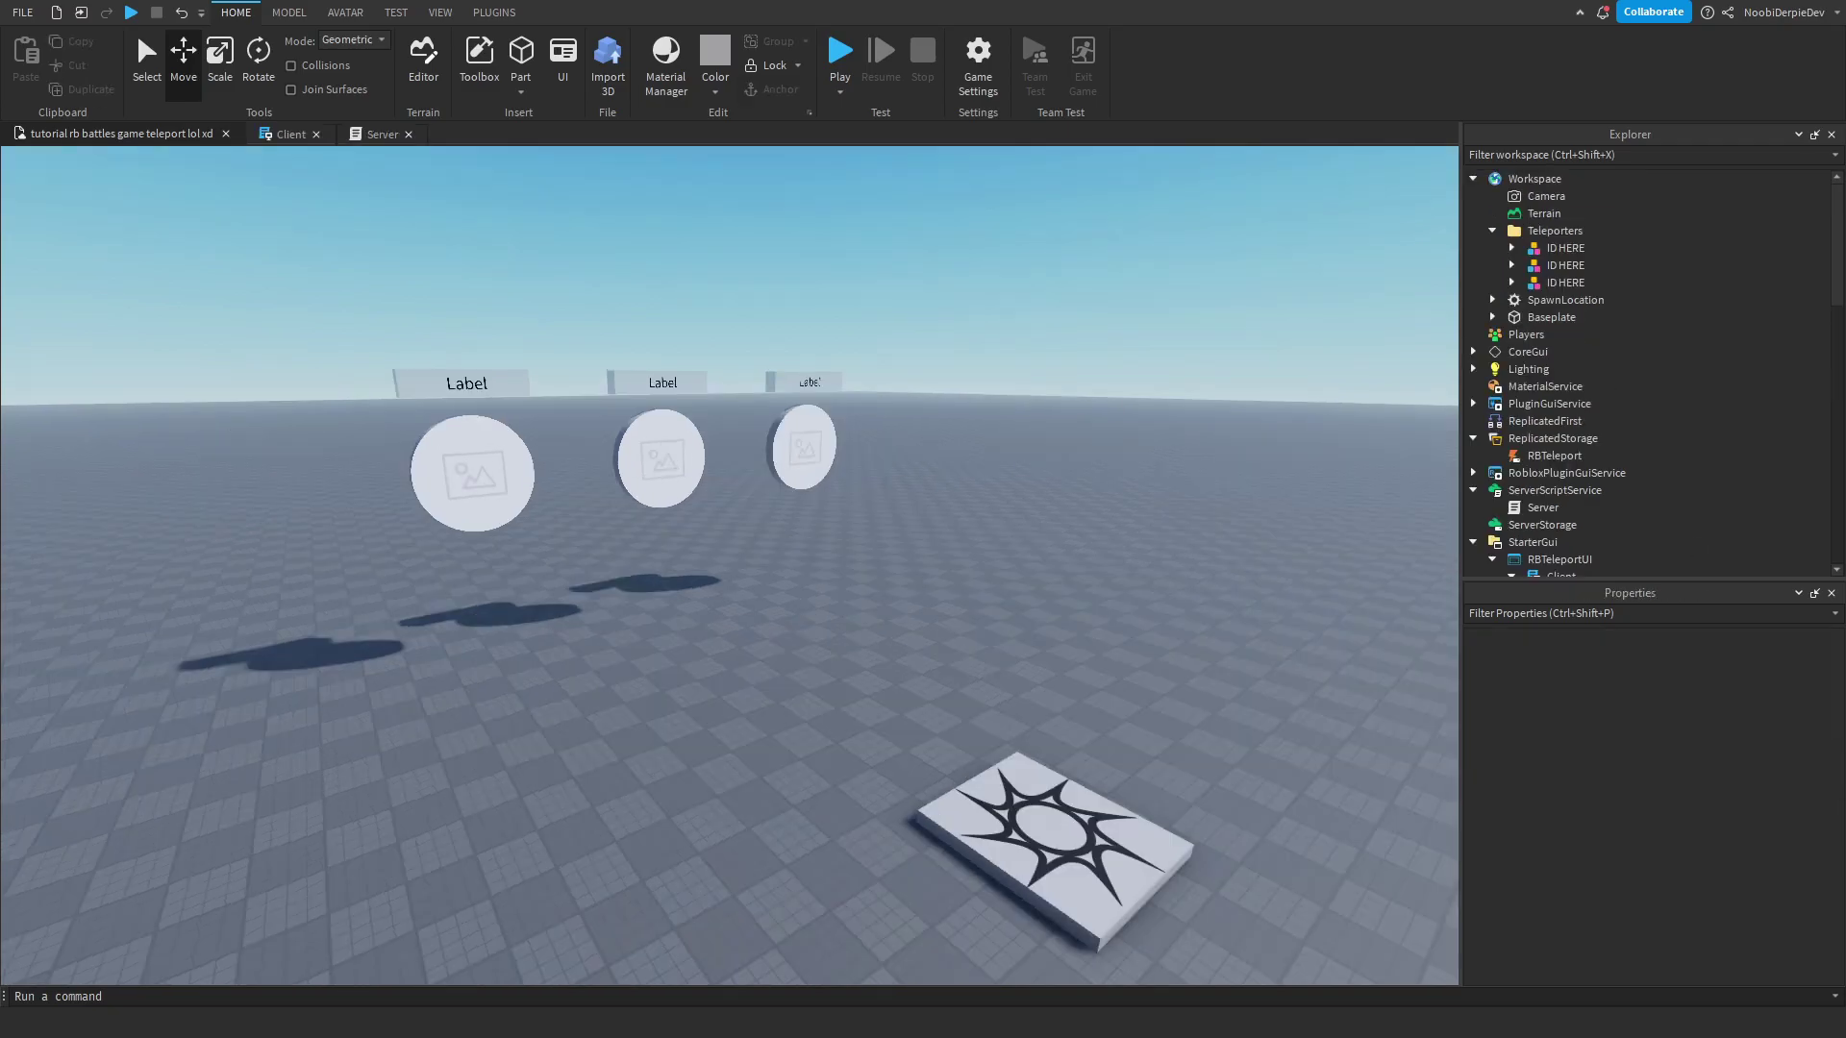